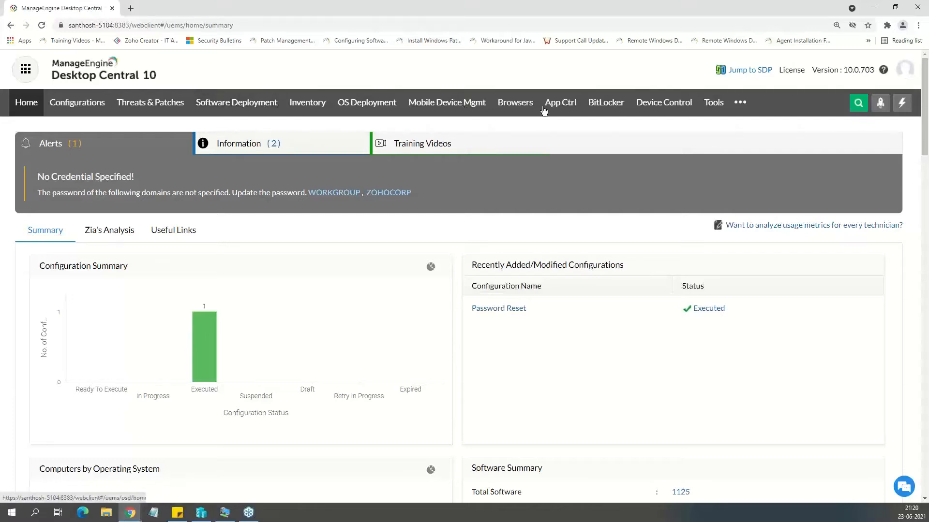
pyautogui.moveTo(874, 70); pyautogui.dragTo(843, 73)
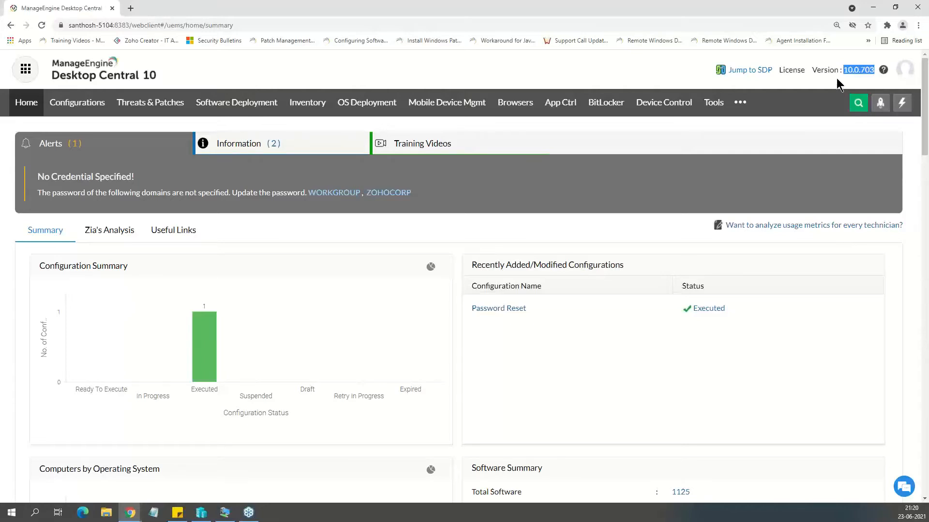
pyautogui.click(612, 84)
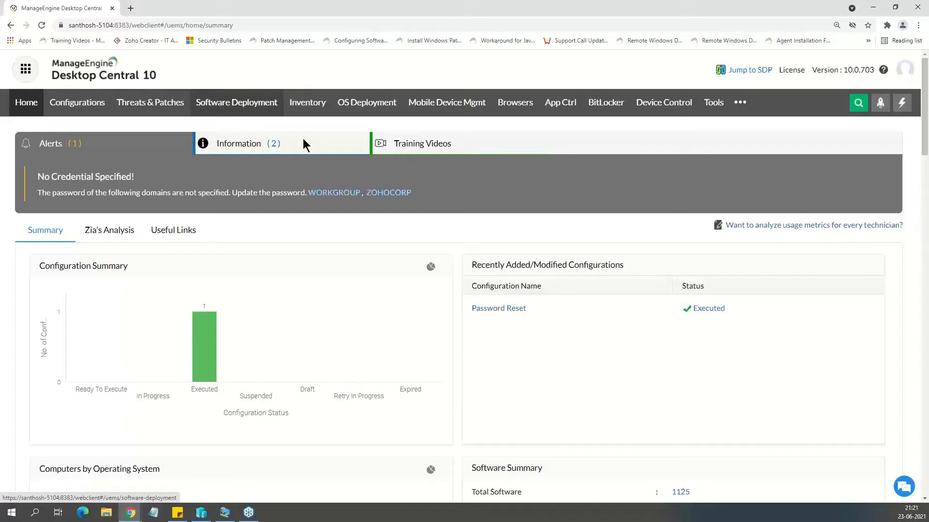
# Open the Endpoint Security Add on page in the Admin settings to view its license details.
pyautogui.click(740, 100)
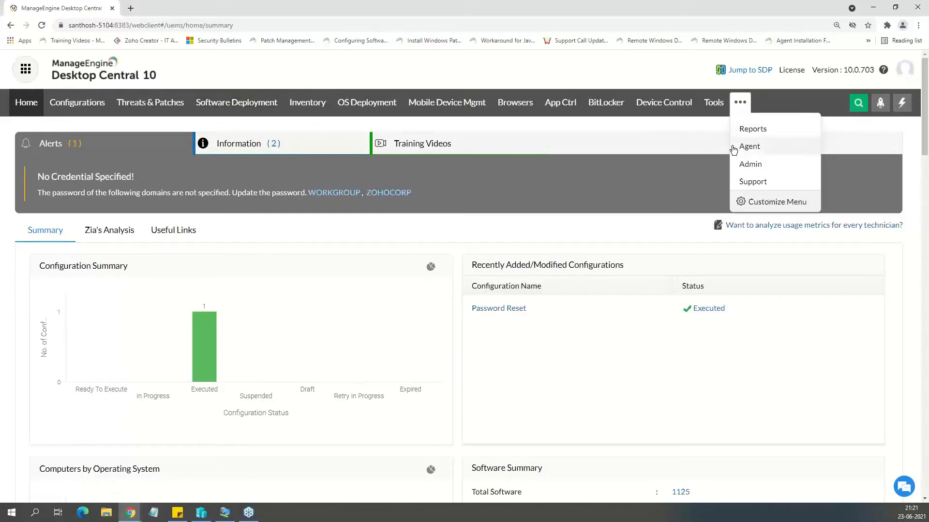
pyautogui.click(757, 163)
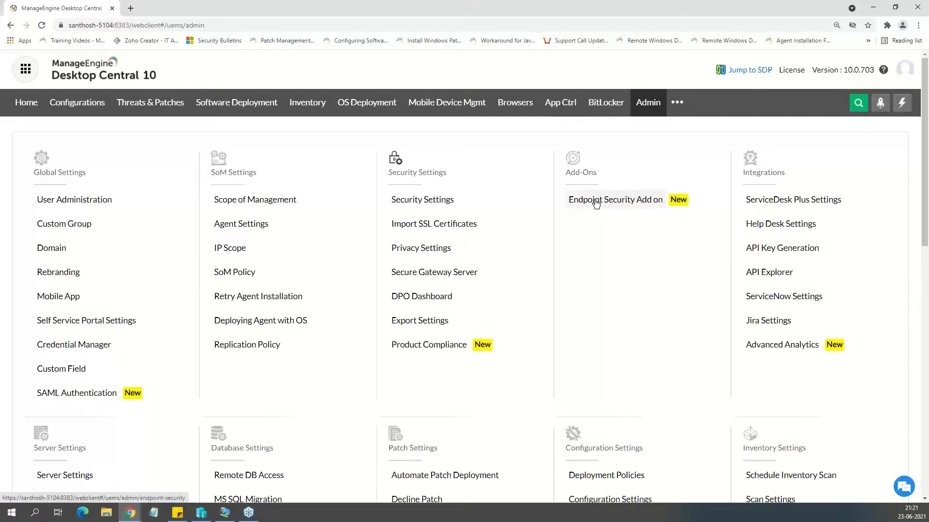
pyautogui.click(595, 201)
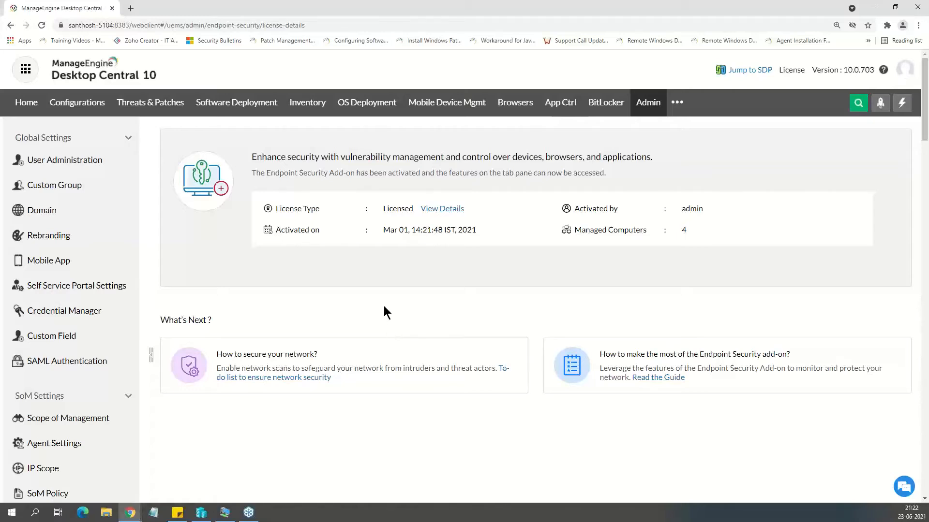
# Look through the Software Vulnerabilities list under Threats & Patches and view the details of the vulnerability published May 26, 2021.
pyautogui.click(136, 114)
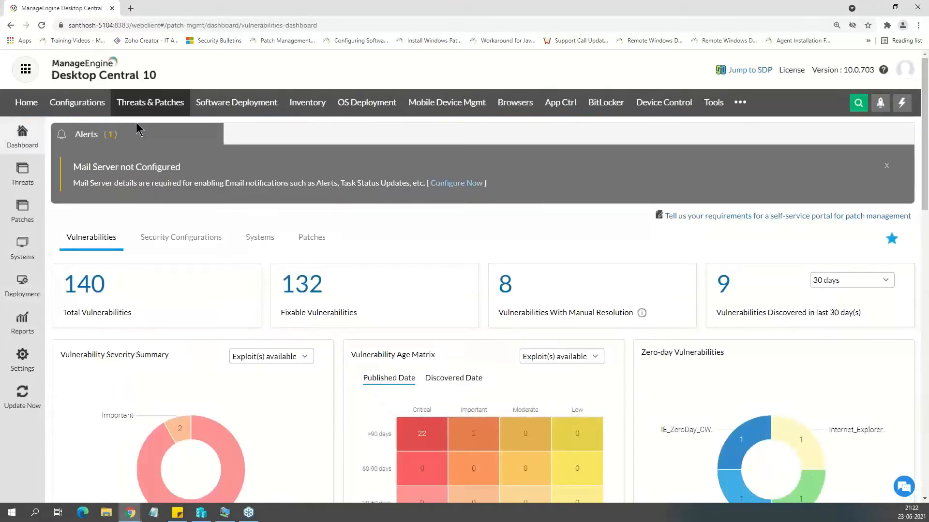
pyautogui.click(27, 184)
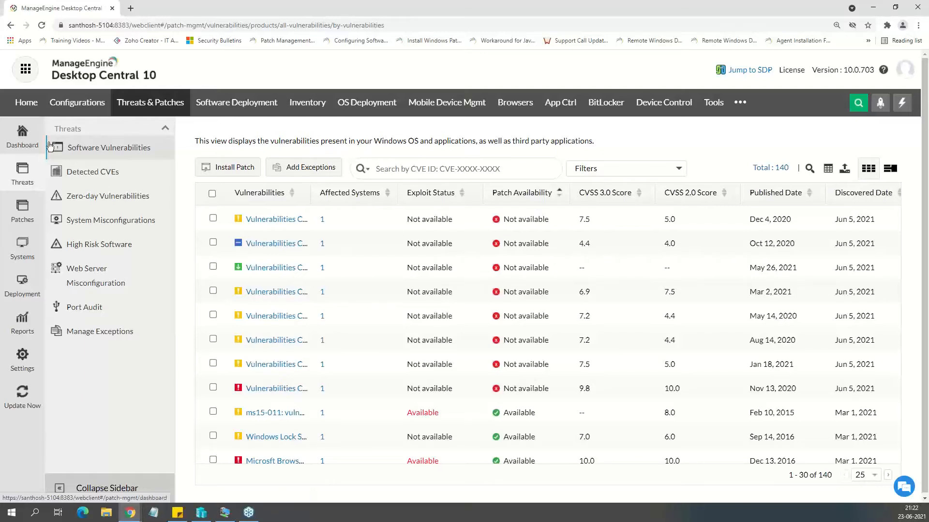
pyautogui.scroll(-2, 556, 286)
pyautogui.scroll(-1, 521, 370)
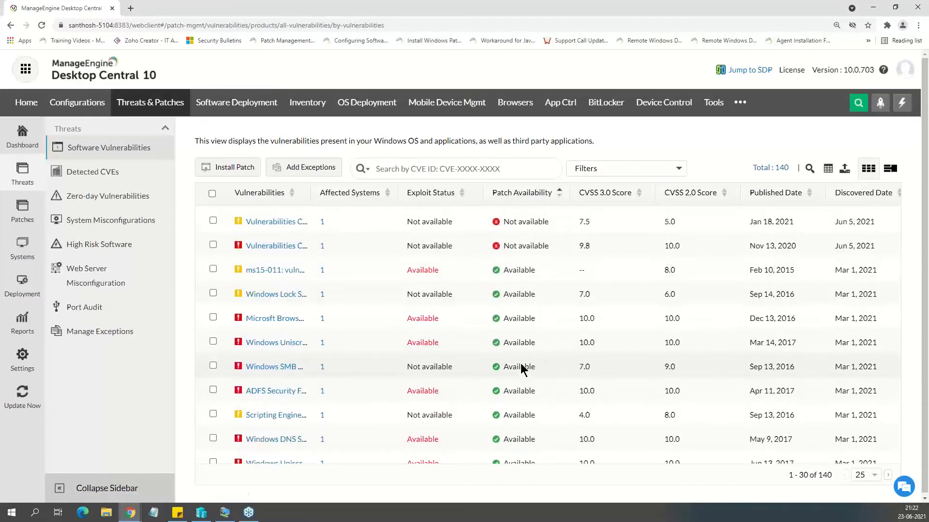
pyautogui.scroll(3, 520, 377)
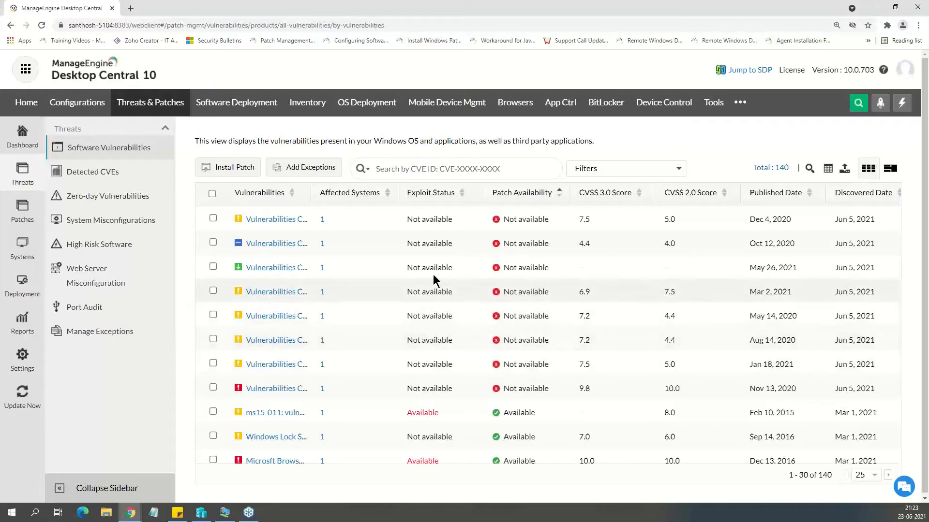
pyautogui.click(278, 269)
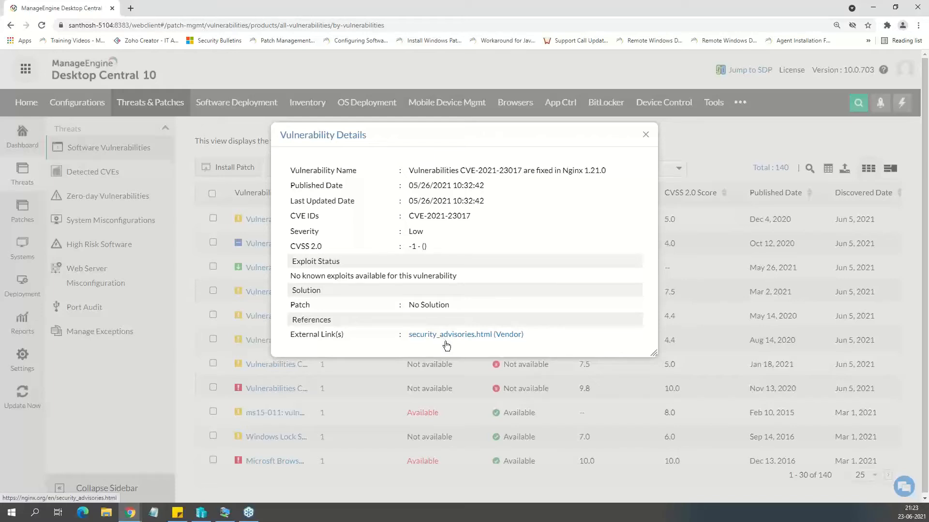
pyautogui.click(645, 135)
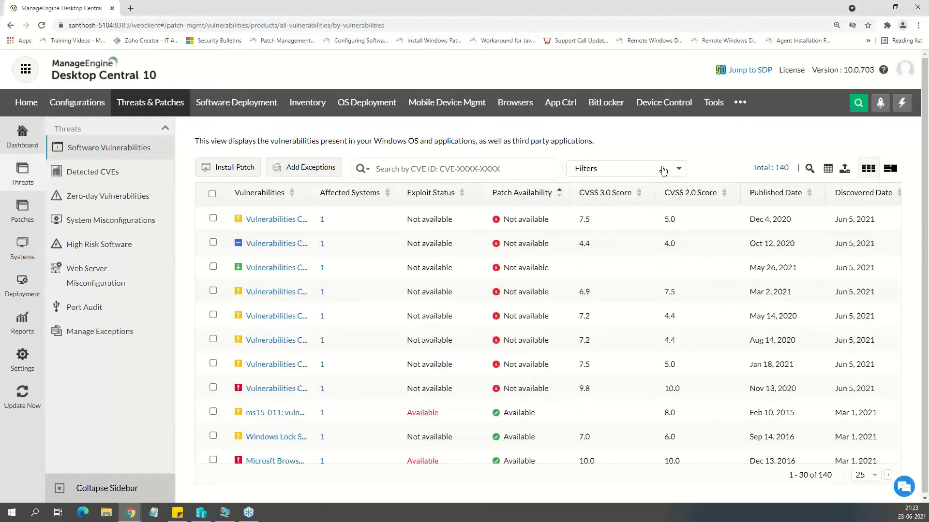
# Filter the software vulnerabilities where Operating System equals Windows Server 2012 R2 Standard Edition, applying the filter without saving it.
pyautogui.moveTo(248, 513)
pyautogui.click(677, 170)
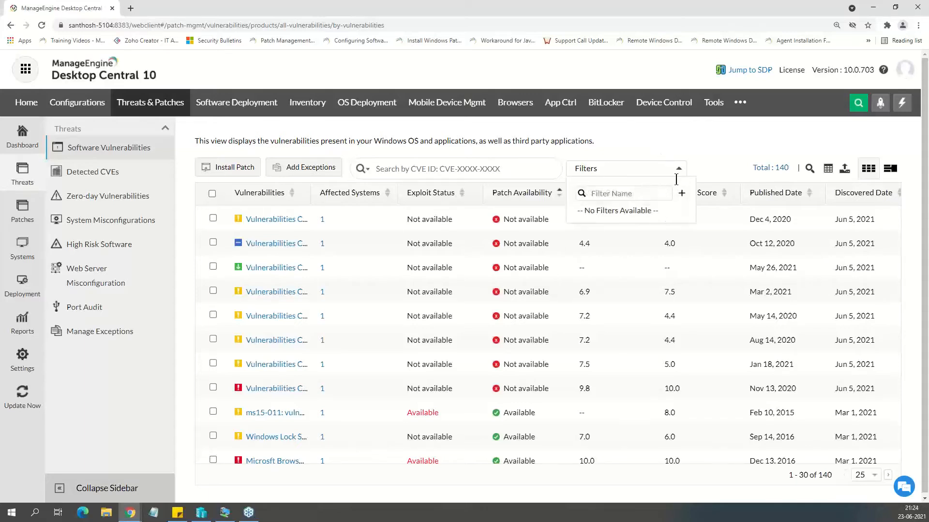
pyautogui.click(682, 195)
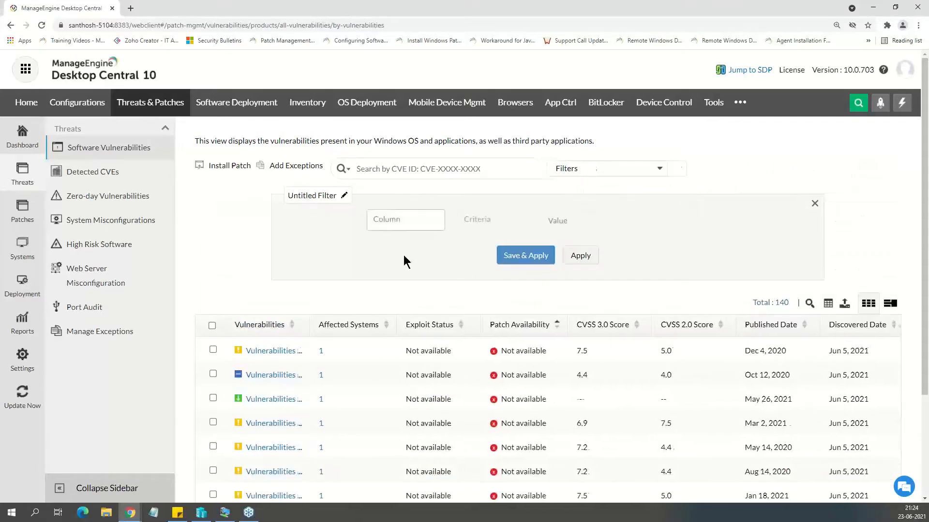
pyautogui.click(405, 223)
pyautogui.scroll(-3, 407, 304)
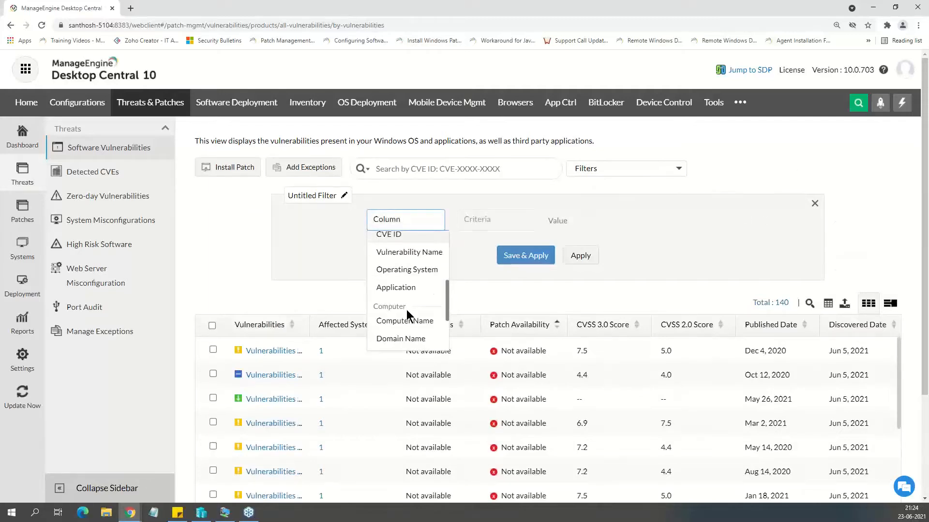
pyautogui.click(411, 270)
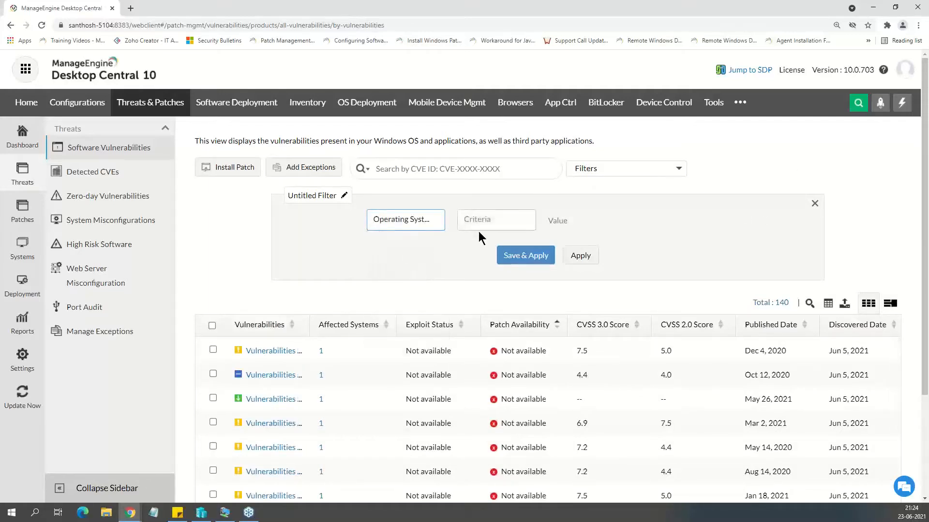
pyautogui.click(479, 222)
pyautogui.click(486, 243)
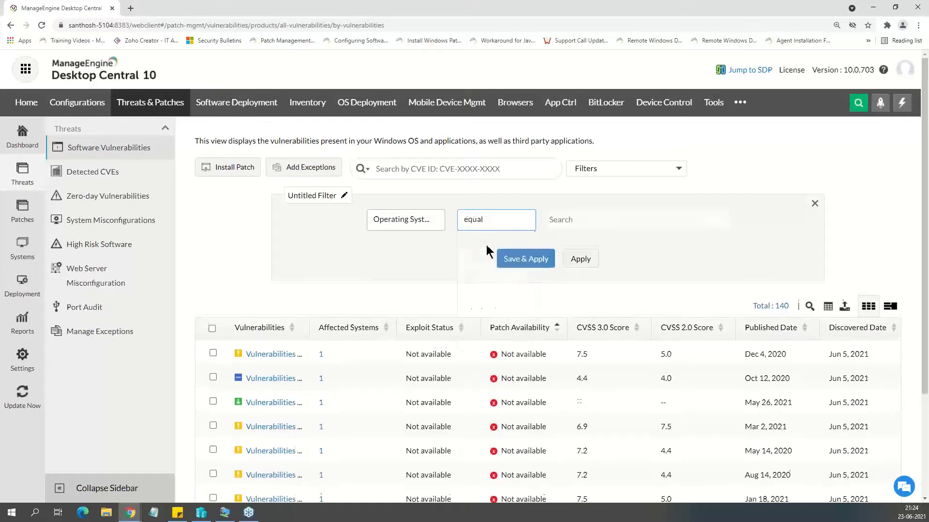
pyautogui.click(609, 304)
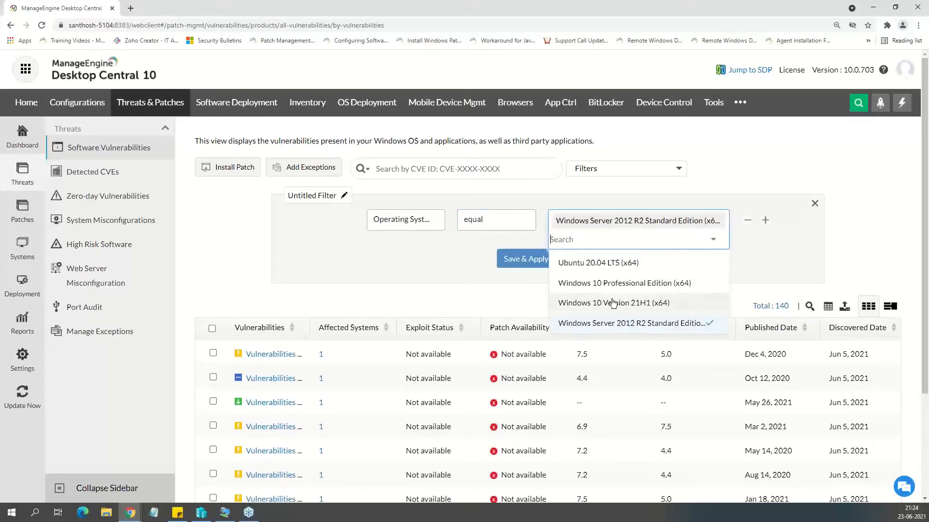
pyautogui.click(363, 284)
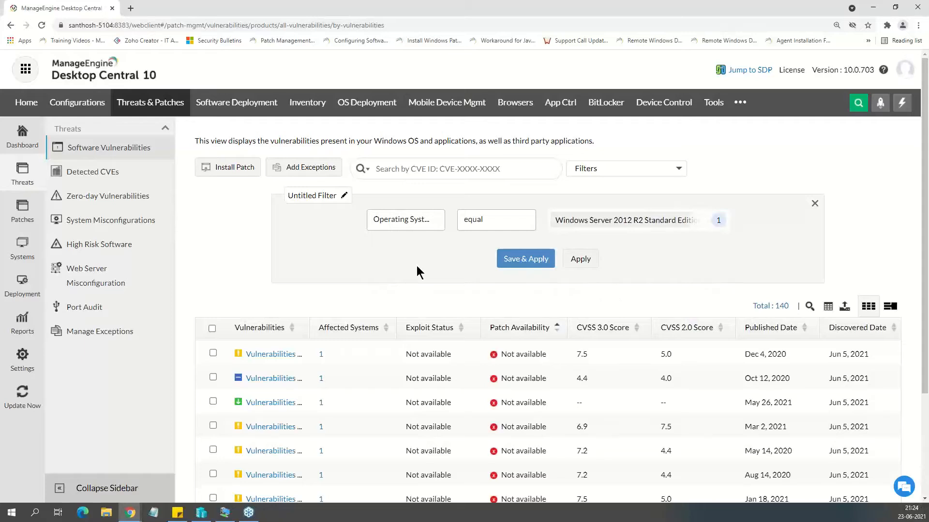
pyautogui.click(581, 259)
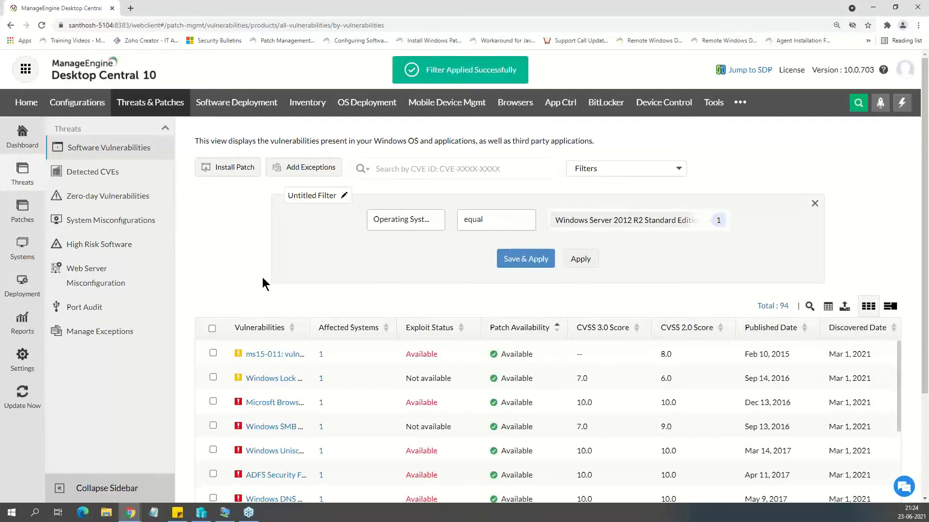
# Select all vulnerabilities on the filtered list page and start a manual deployment of the latest patches for them.
pyautogui.scroll(-1, 279, 285)
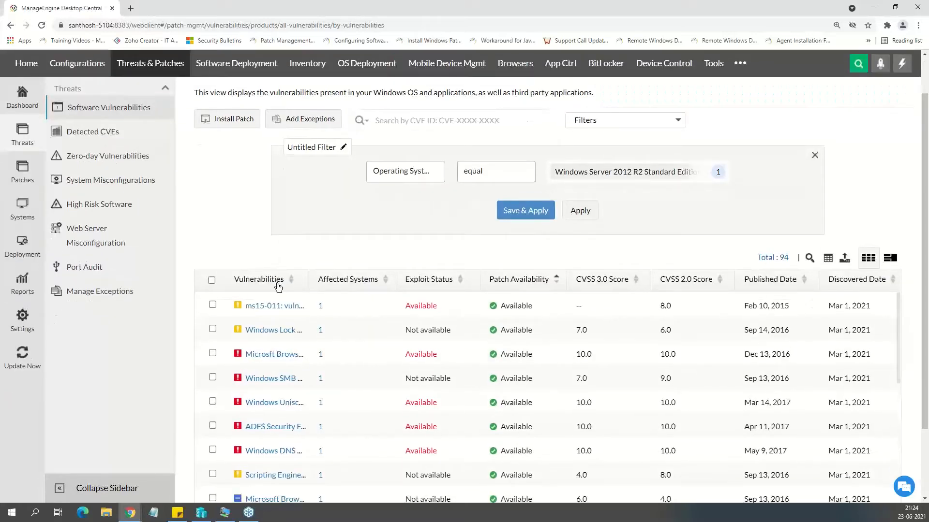
pyautogui.scroll(-10, 271, 339)
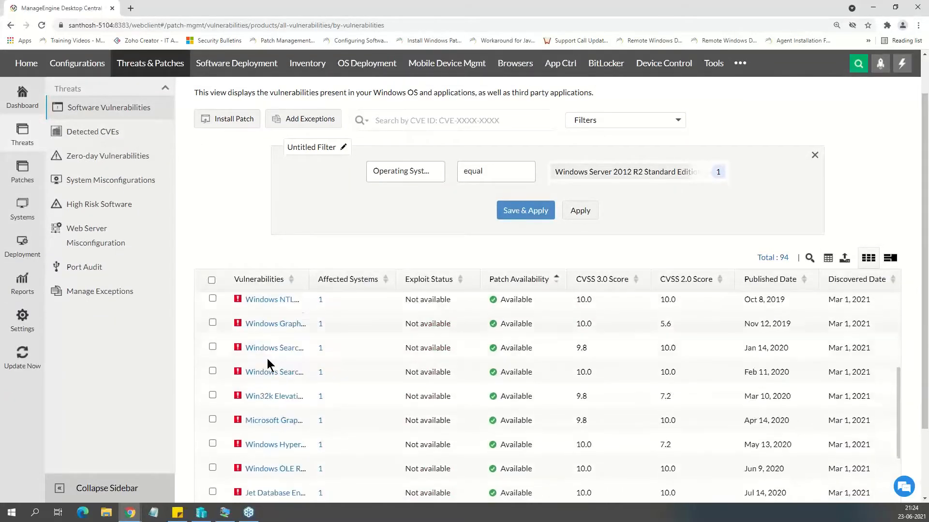
pyautogui.scroll(-2, 284, 306)
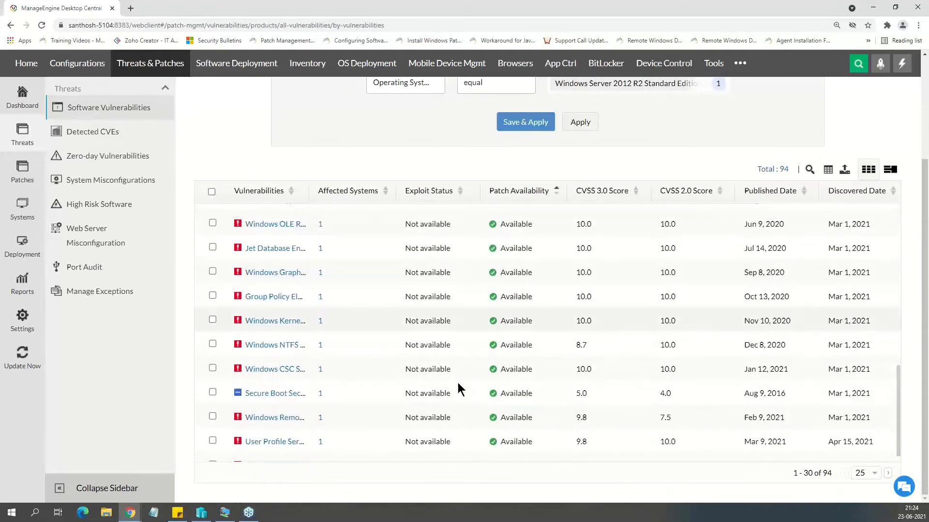
pyautogui.scroll(10, 496, 391)
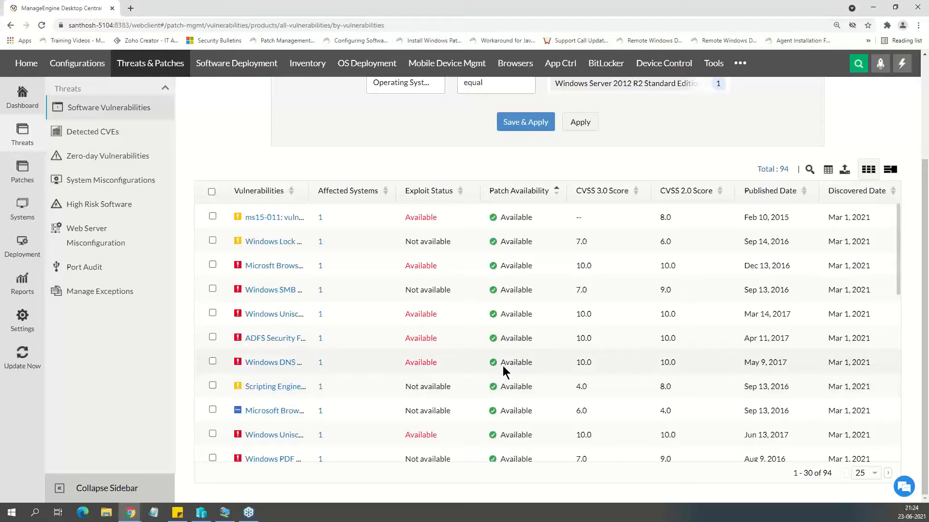
pyautogui.scroll(3, 504, 366)
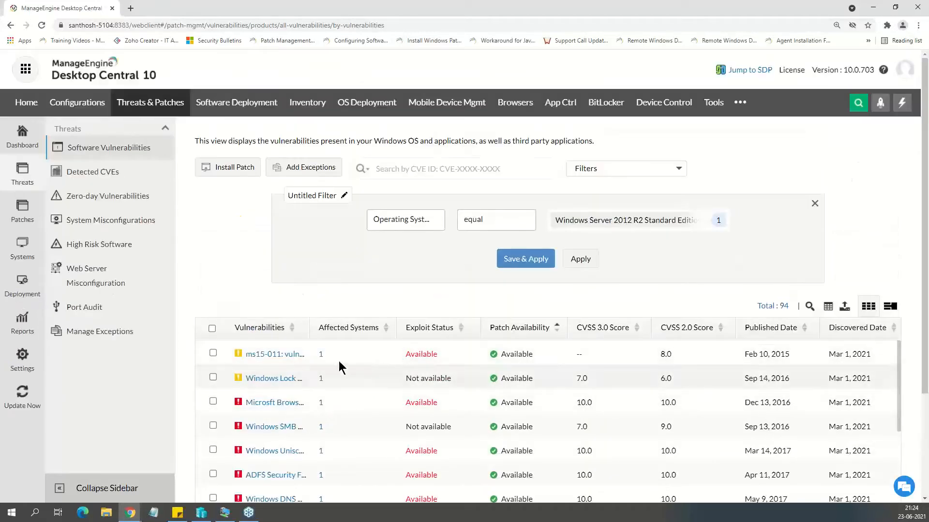
pyautogui.click(212, 329)
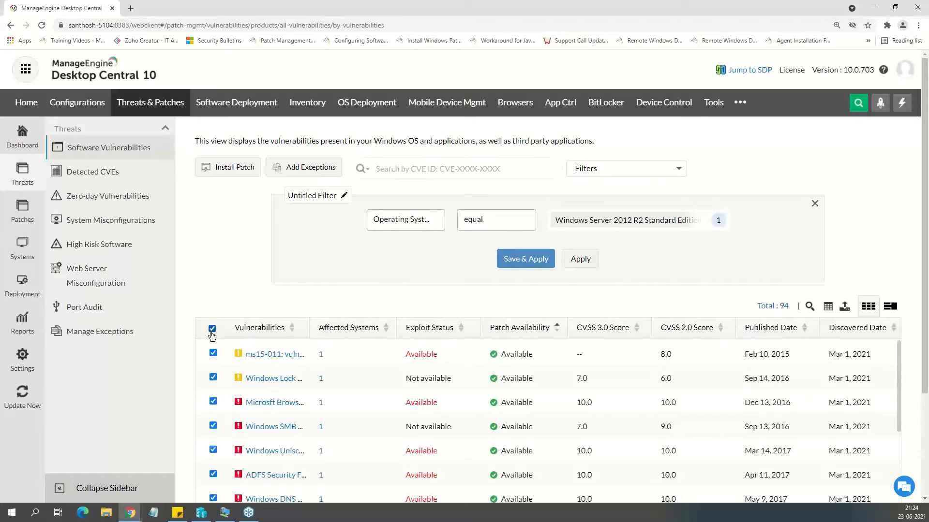
pyautogui.click(227, 169)
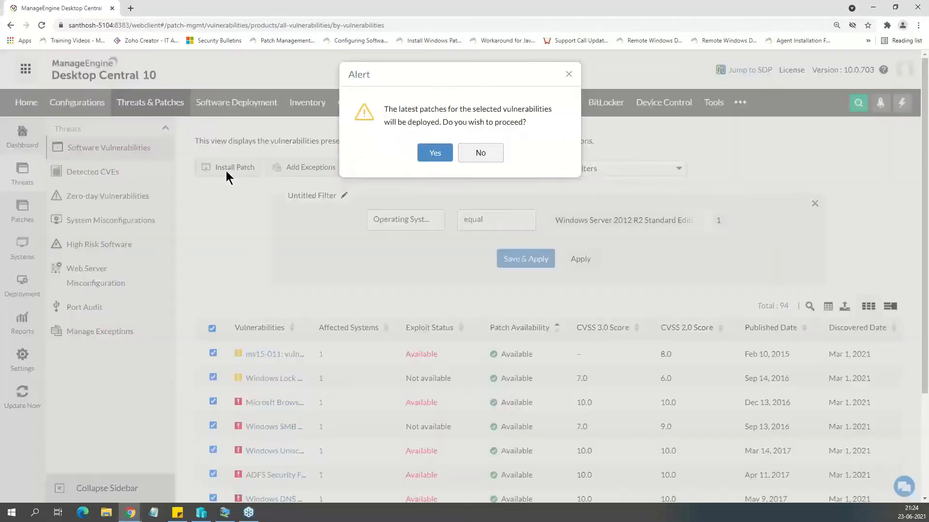
pyautogui.click(434, 153)
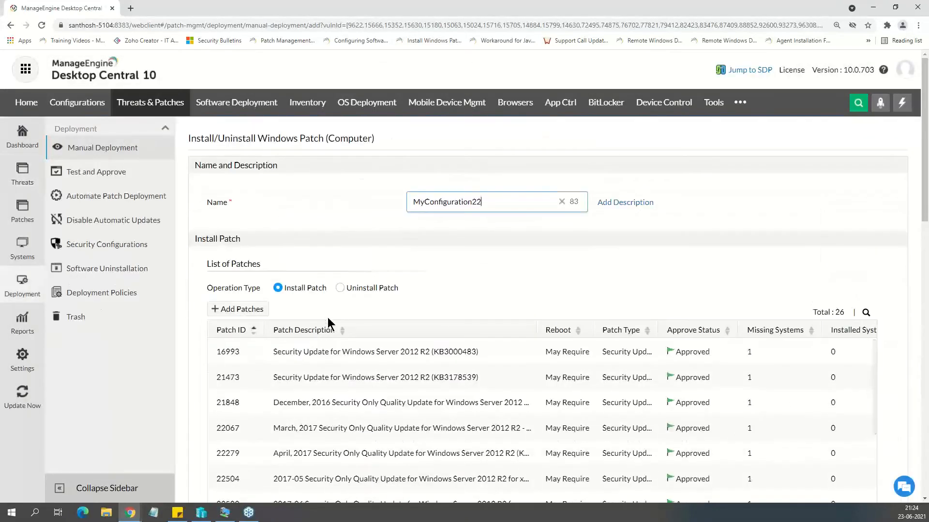
# Examine the patch deployment's patch list, scheduler options, available deployment policies, target computer and retry settings.
pyautogui.scroll(-2, 327, 319)
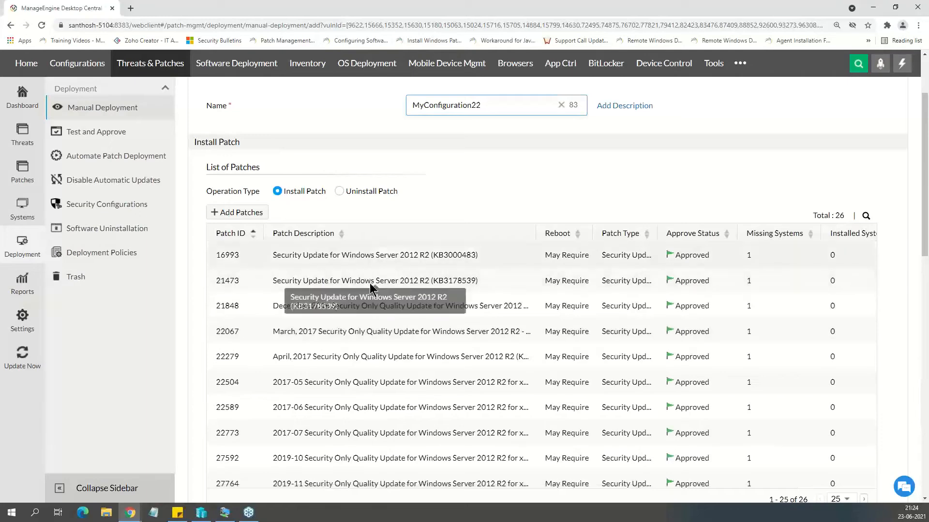
pyautogui.scroll(-3, 372, 300)
pyautogui.scroll(-8, 386, 317)
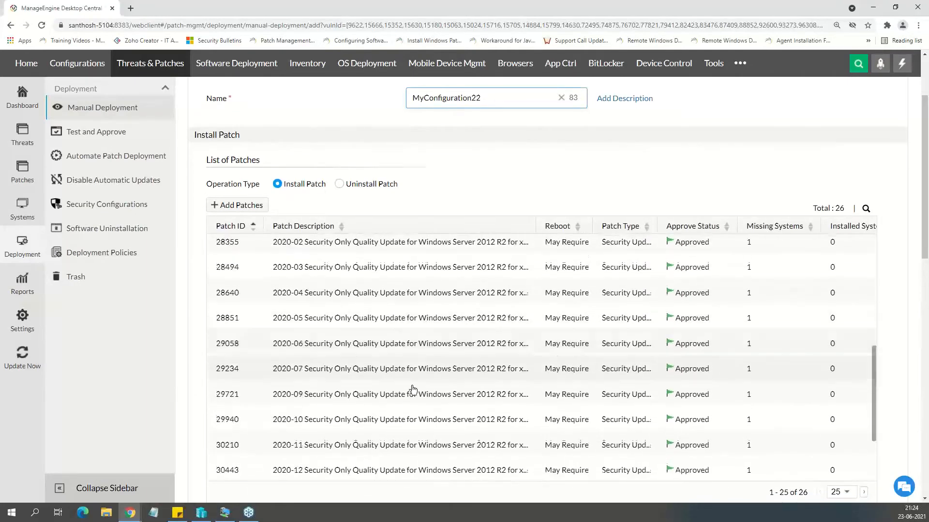
pyautogui.scroll(-4, 402, 401)
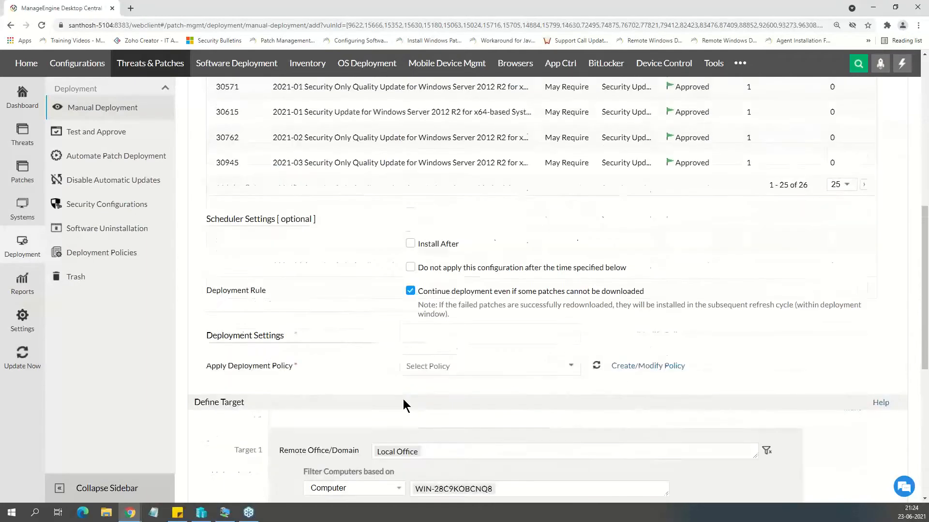
pyautogui.click(455, 287)
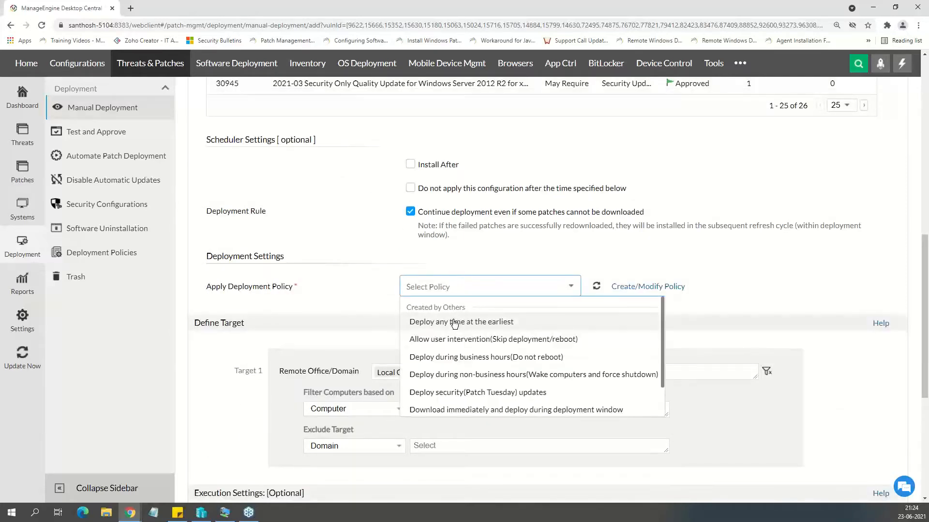
pyautogui.click(332, 294)
pyautogui.scroll(-2, 339, 295)
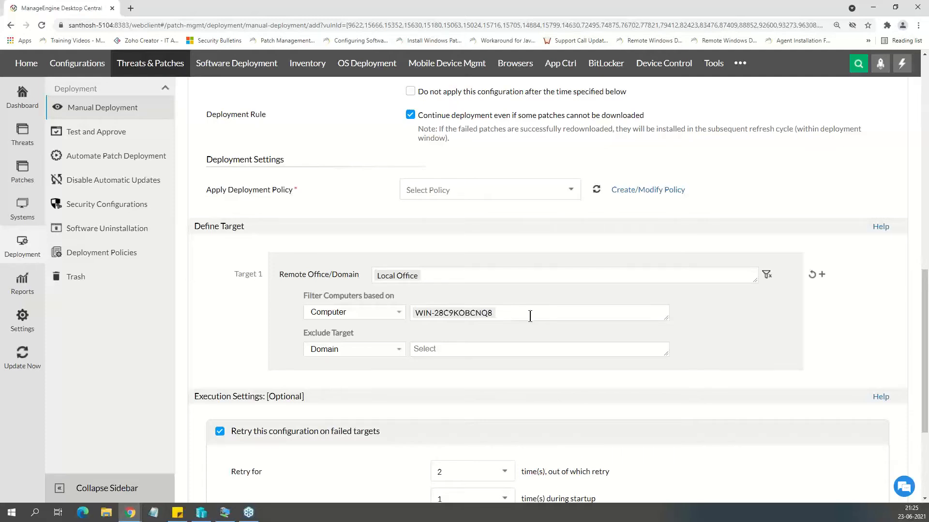
pyautogui.scroll(-3, 542, 454)
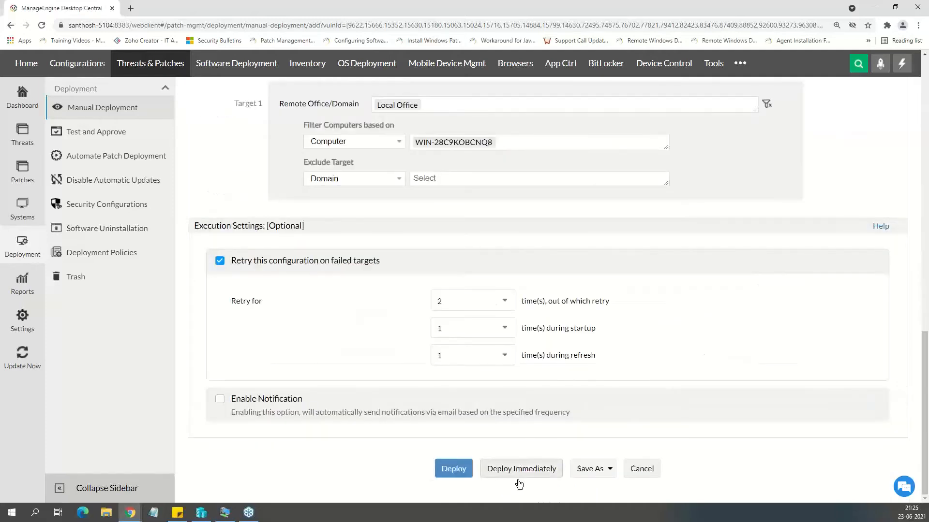
pyautogui.scroll(10, 491, 406)
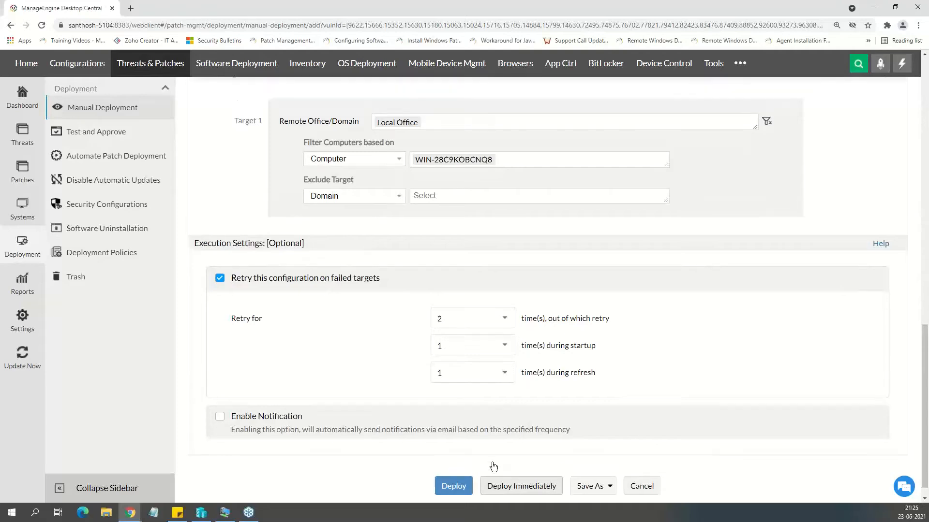
pyautogui.scroll(2, 469, 376)
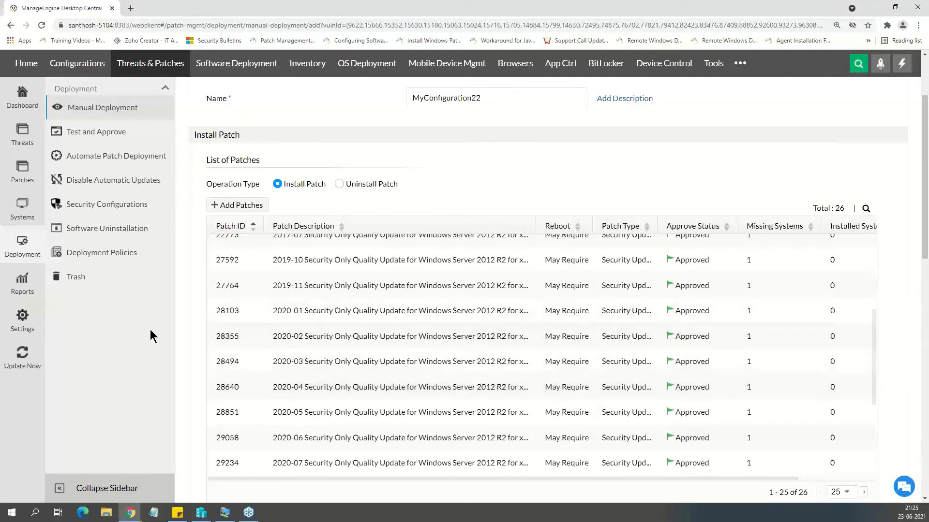
# Filter the System Misconfigurations list under Threats where Category equals SSL and TLS Security, applying the filter without saving it.
pyautogui.click(30, 148)
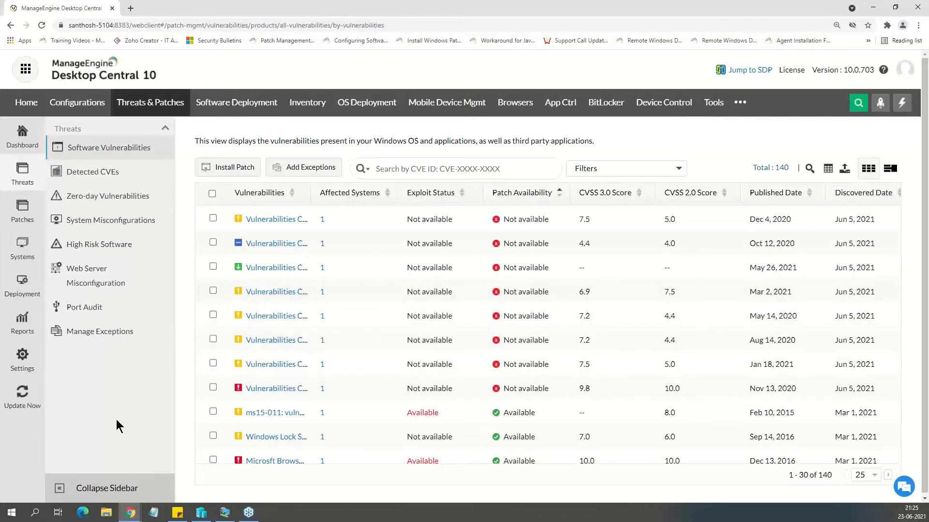
pyautogui.click(93, 221)
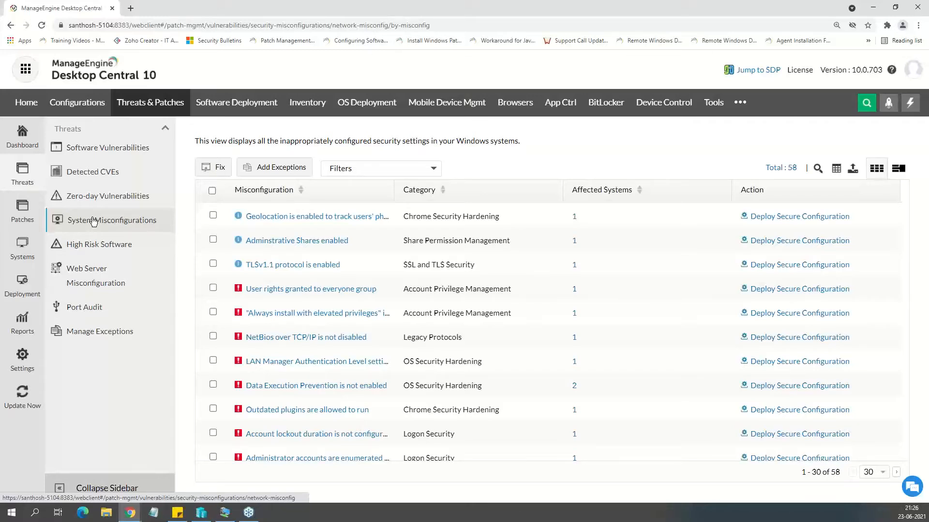
pyautogui.click(425, 174)
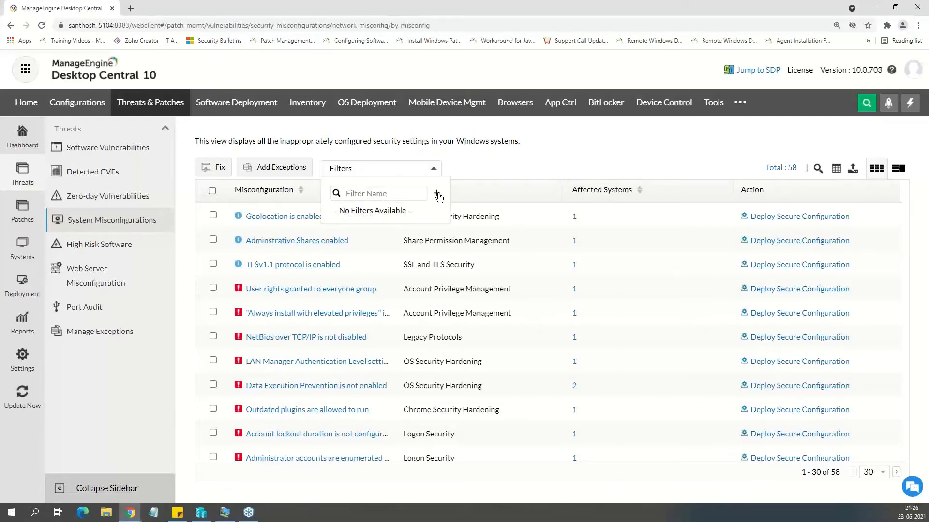
pyautogui.click(437, 195)
pyautogui.click(398, 226)
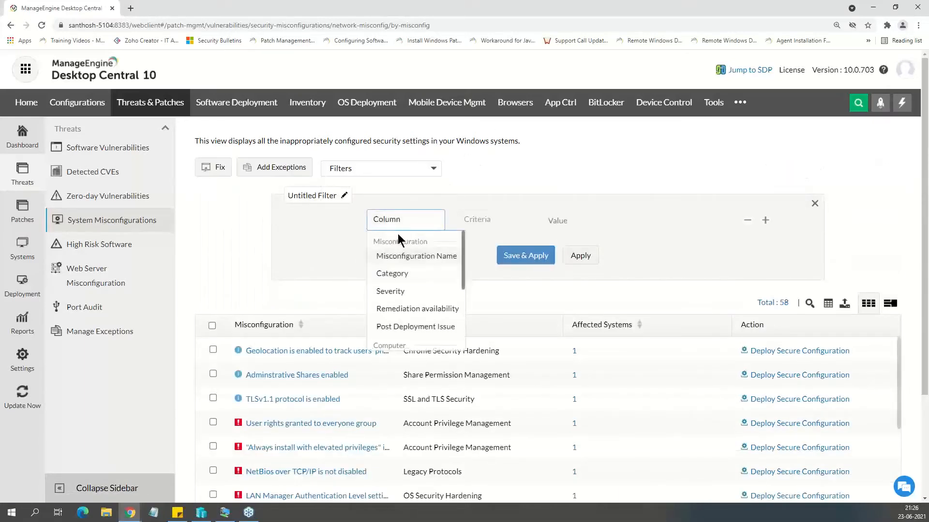
pyautogui.scroll(-3, 407, 305)
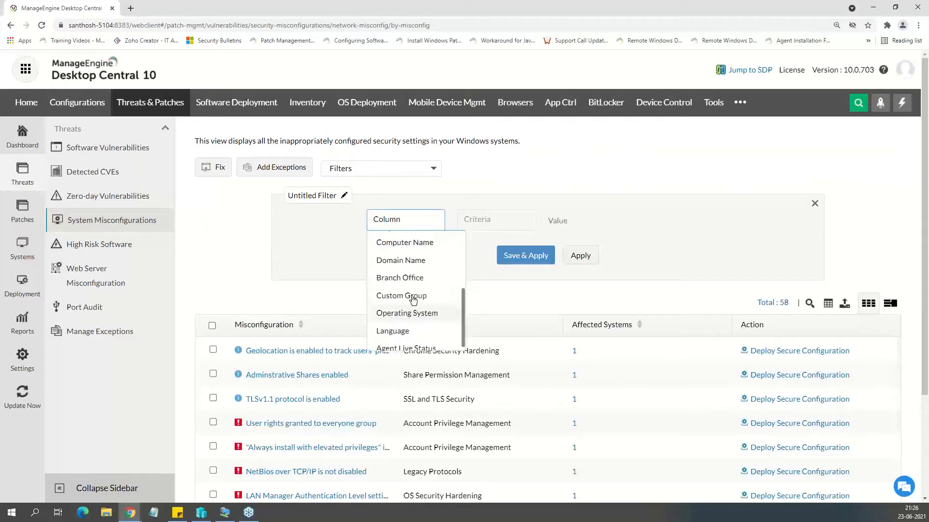
pyautogui.scroll(3, 411, 299)
pyautogui.click(408, 272)
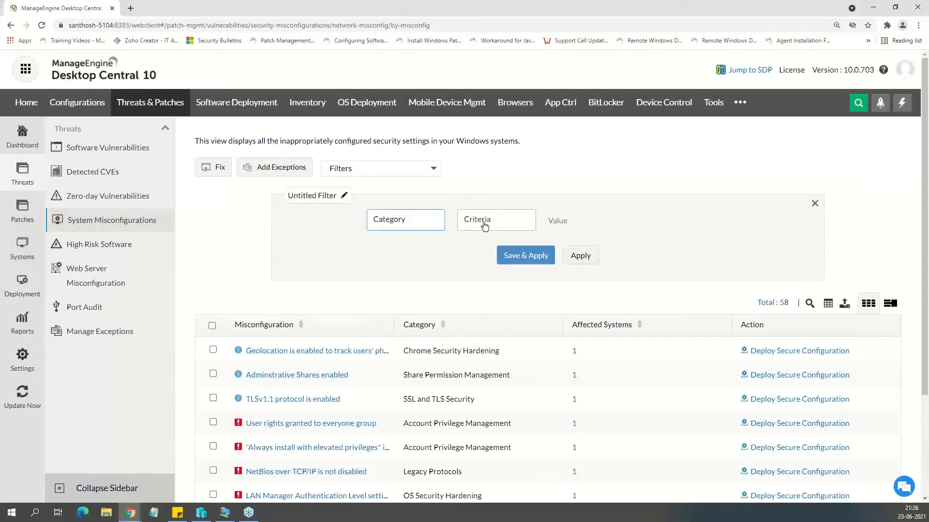
pyautogui.click(483, 222)
pyautogui.click(478, 239)
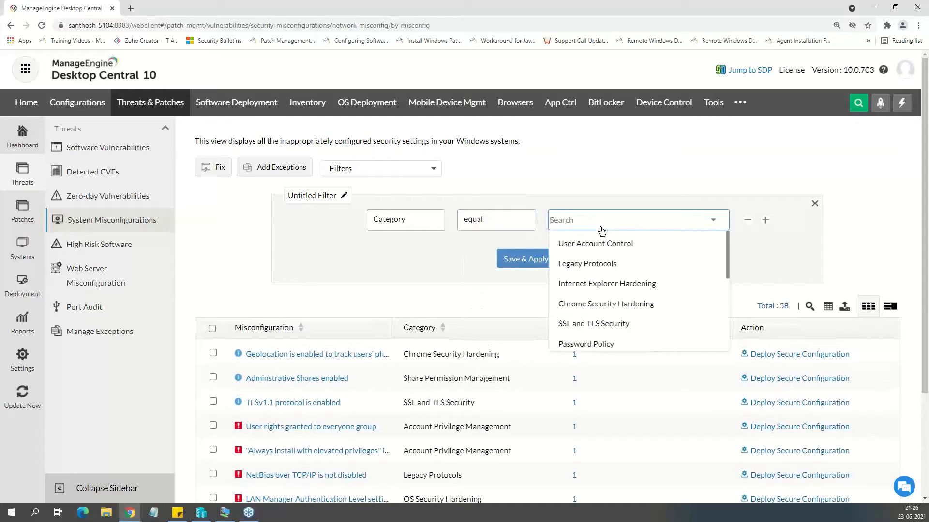
pyautogui.click(608, 329)
pyautogui.click(432, 269)
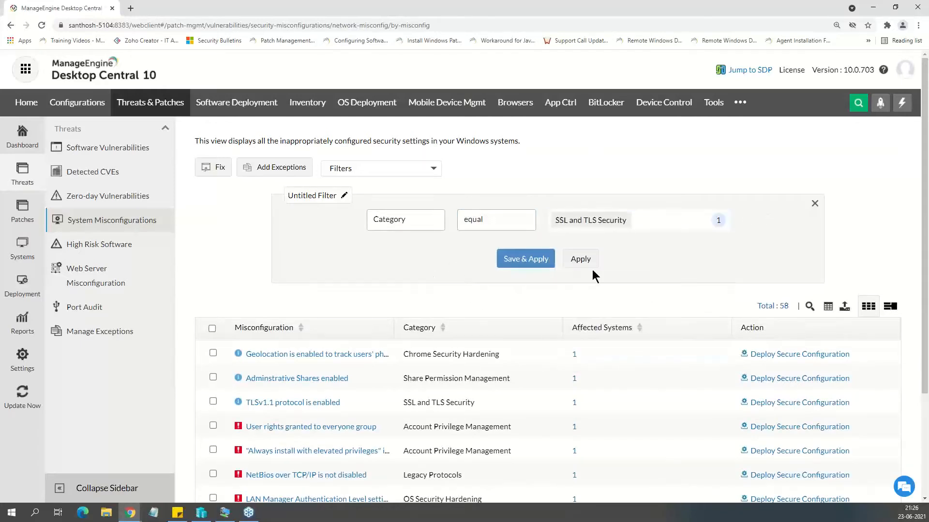
pyautogui.click(581, 259)
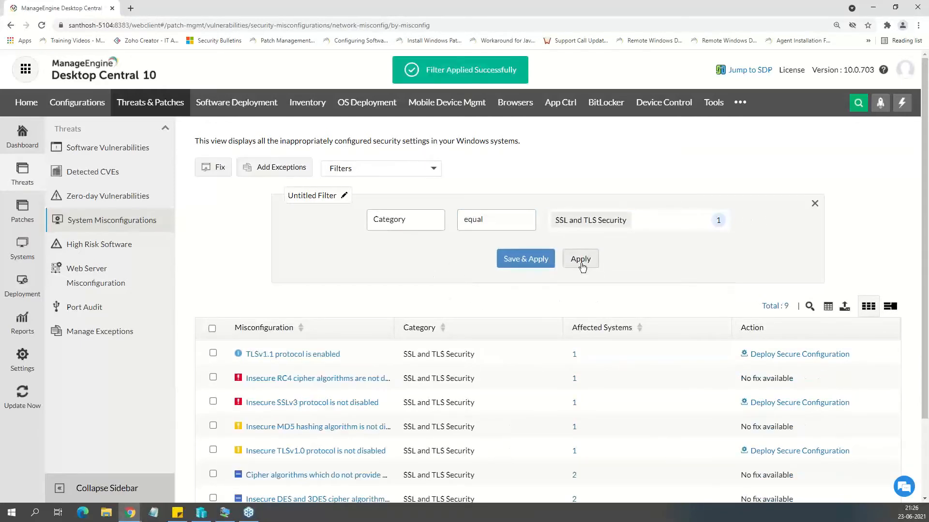
# Check the deployment alert for the TLSv1.1 protocol misconfiguration, decline the fix, and open and select its affected system.
pyautogui.scroll(-3, 322, 314)
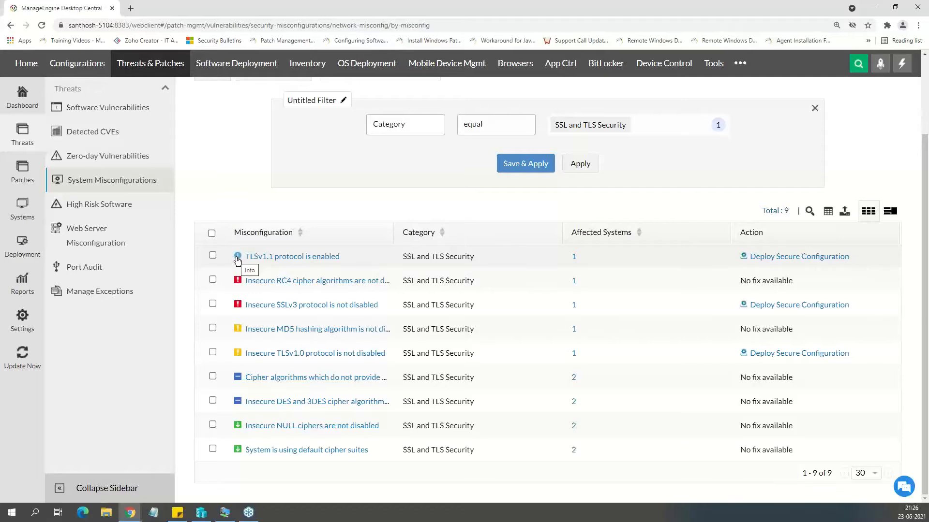
pyautogui.click(760, 257)
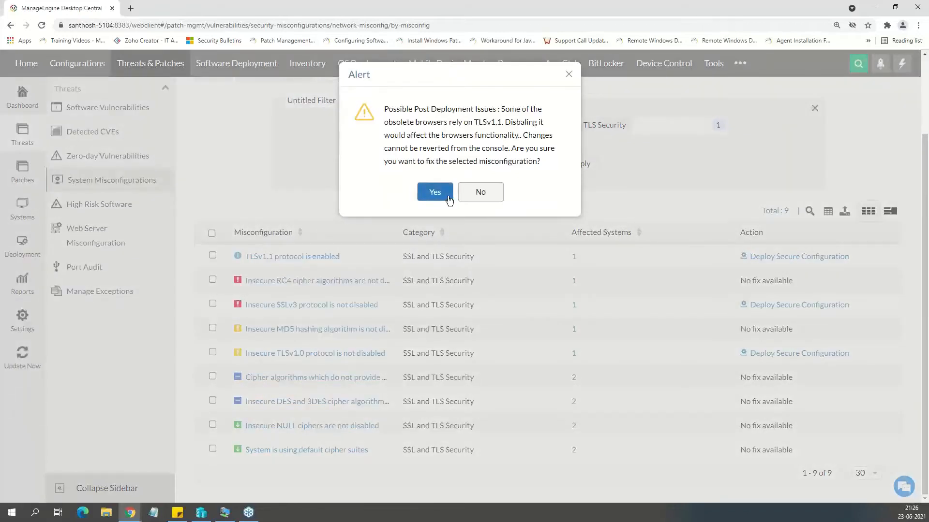
pyautogui.click(480, 191)
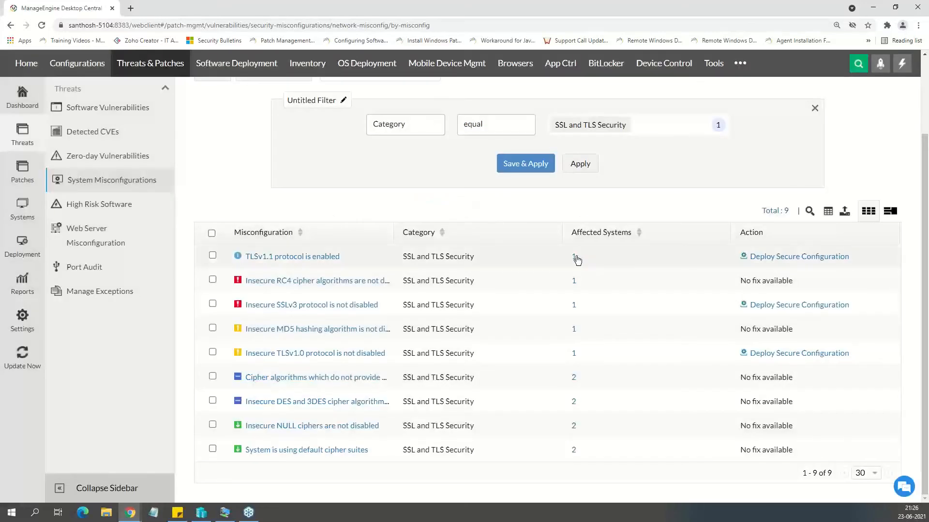
pyautogui.click(576, 258)
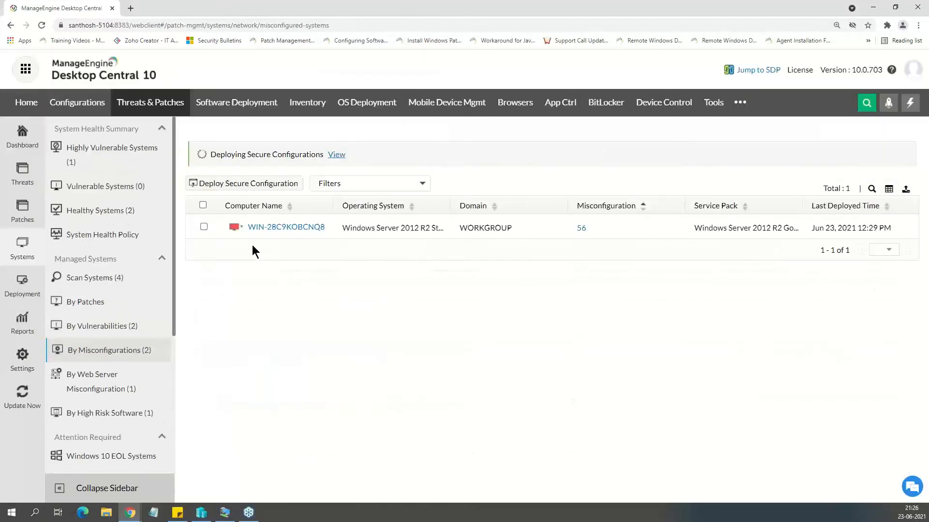
pyautogui.click(202, 203)
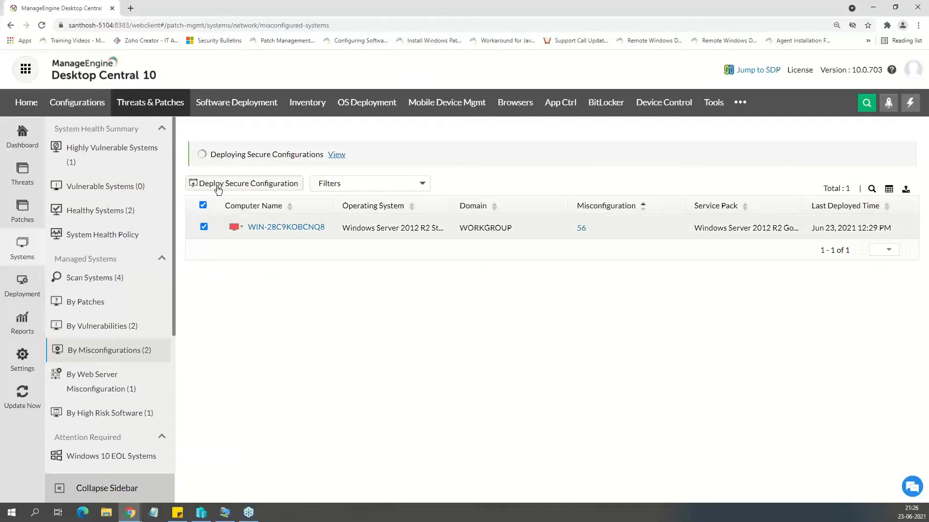
# Return to System Misconfigurations from the affected system's page and reapply an unsaved filter for Category equal to SSL and TLS Security.
pyautogui.click(25, 178)
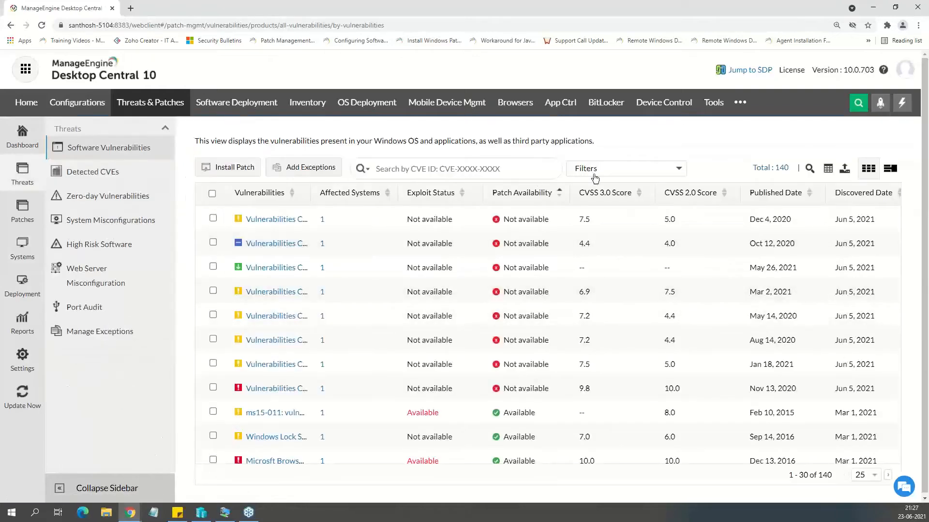
pyautogui.click(132, 220)
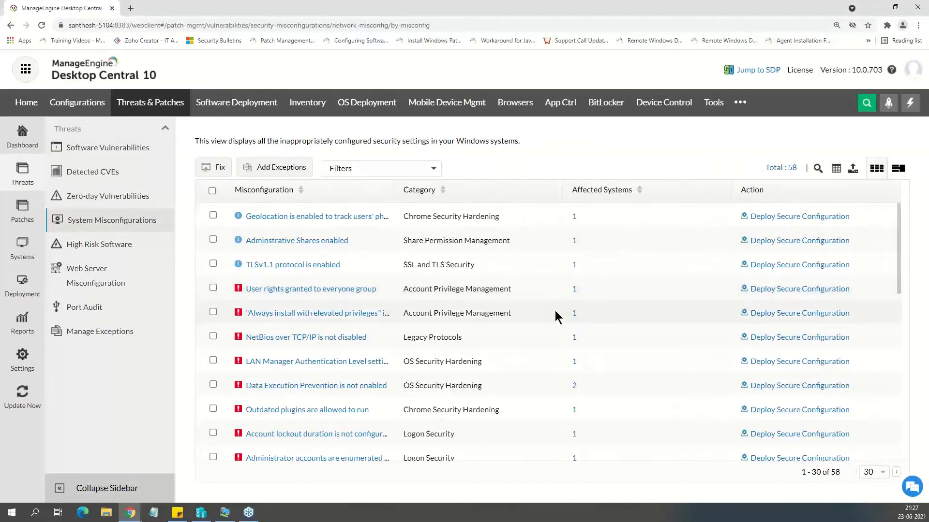
pyautogui.scroll(-4, 555, 315)
pyautogui.scroll(4, 579, 290)
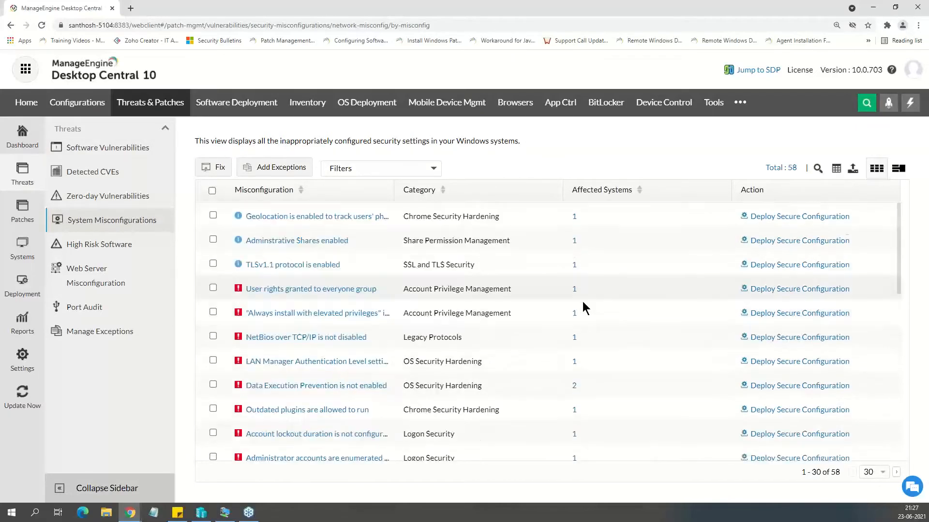
pyautogui.click(422, 174)
pyautogui.click(437, 198)
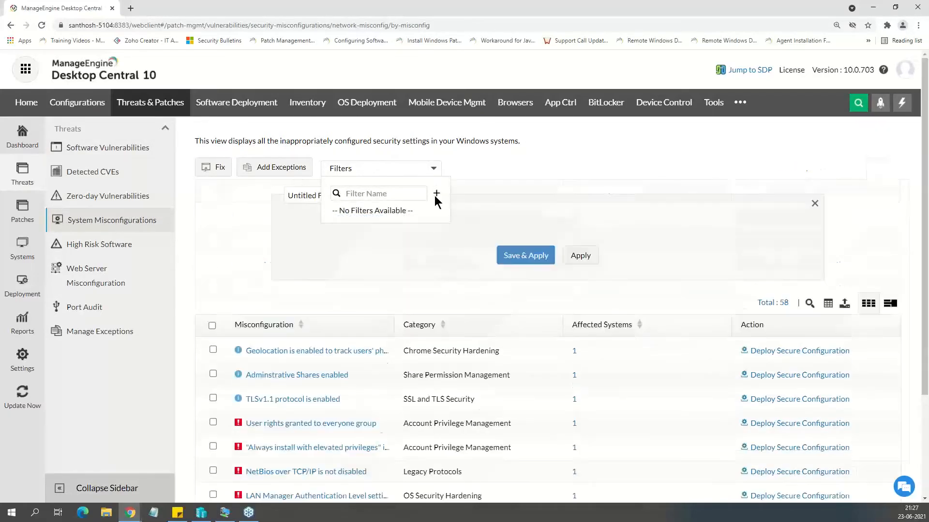
pyautogui.click(422, 228)
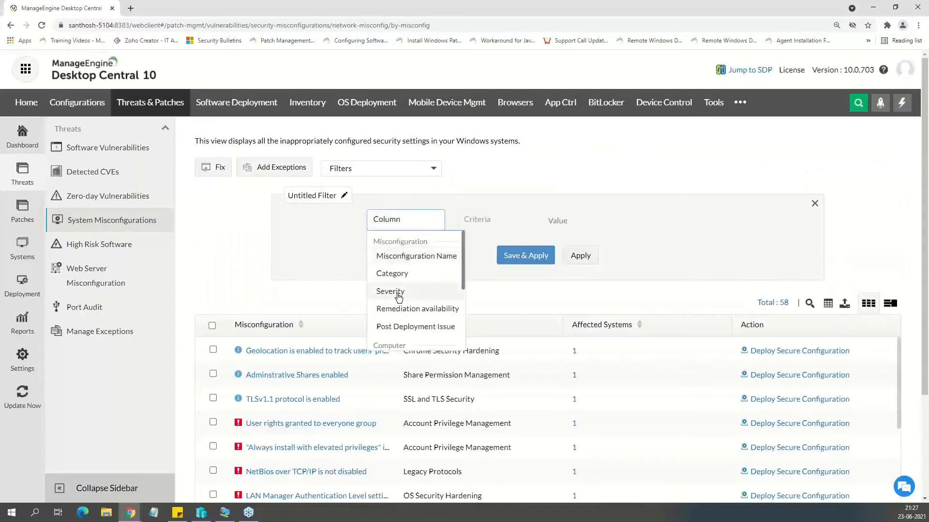
pyautogui.click(402, 273)
pyautogui.click(492, 222)
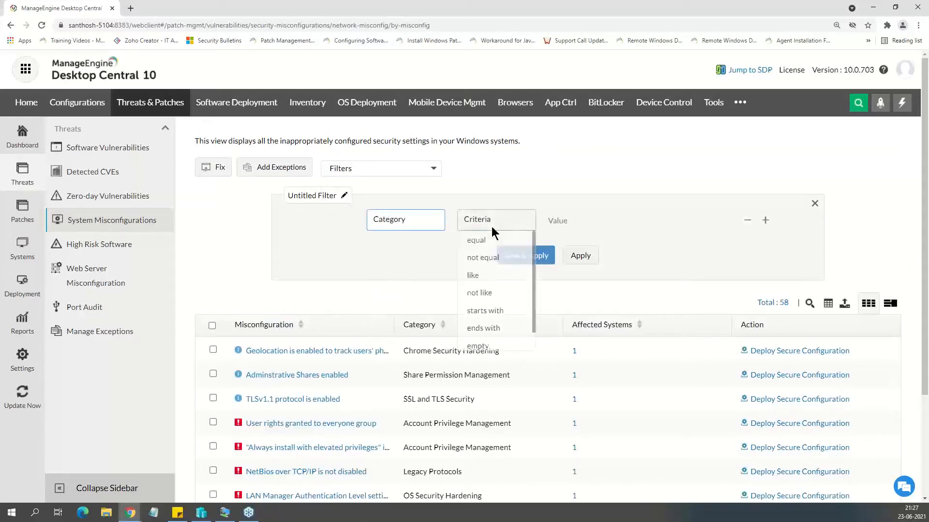
pyautogui.click(484, 248)
pyautogui.click(556, 220)
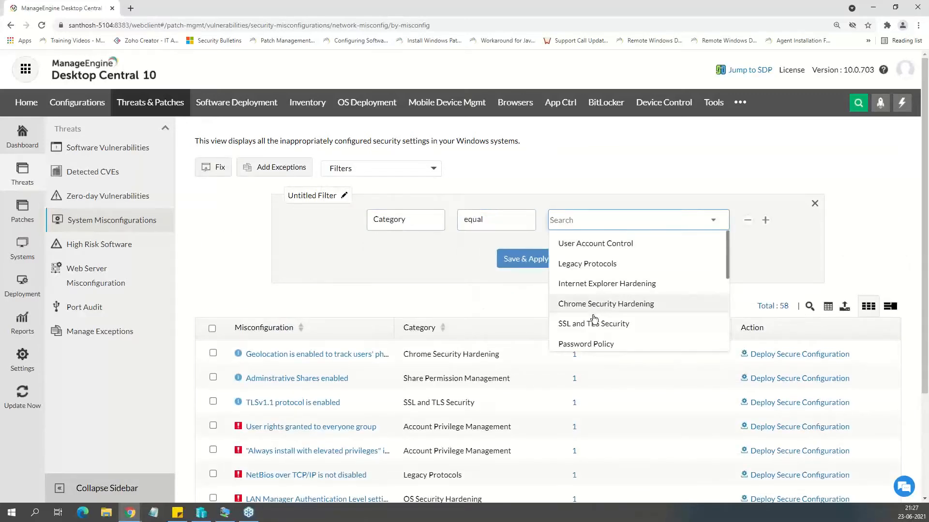
pyautogui.click(576, 320)
pyautogui.click(567, 262)
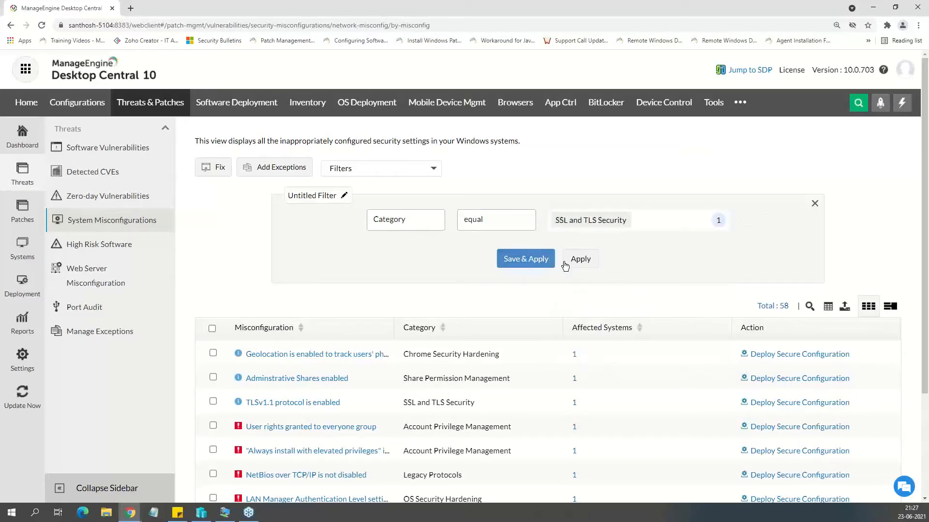
# Examine the details and resolutions of the insecure RC4, insecure MD5 and perfect forward secrecy cipher misconfigurations.
pyautogui.scroll(-1, 384, 316)
pyautogui.scroll(-1, 339, 327)
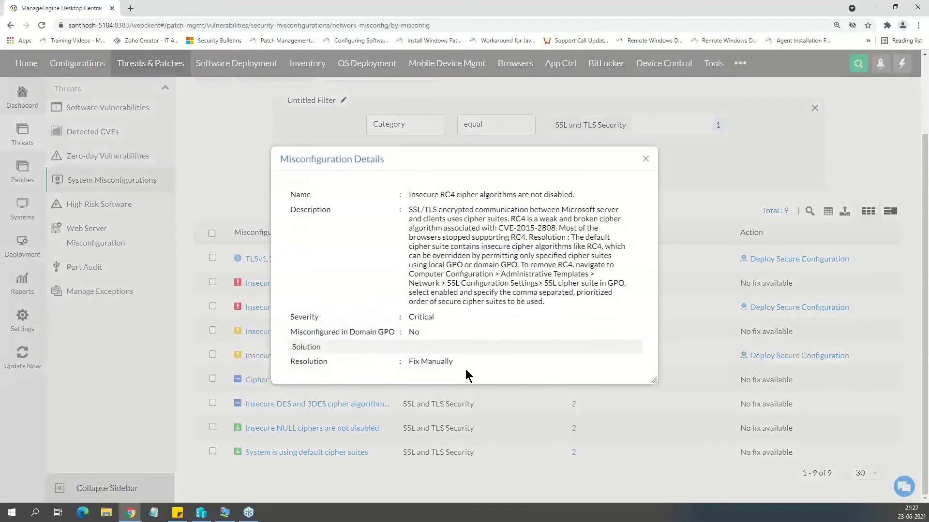
pyautogui.moveTo(405, 363); pyautogui.dragTo(463, 370)
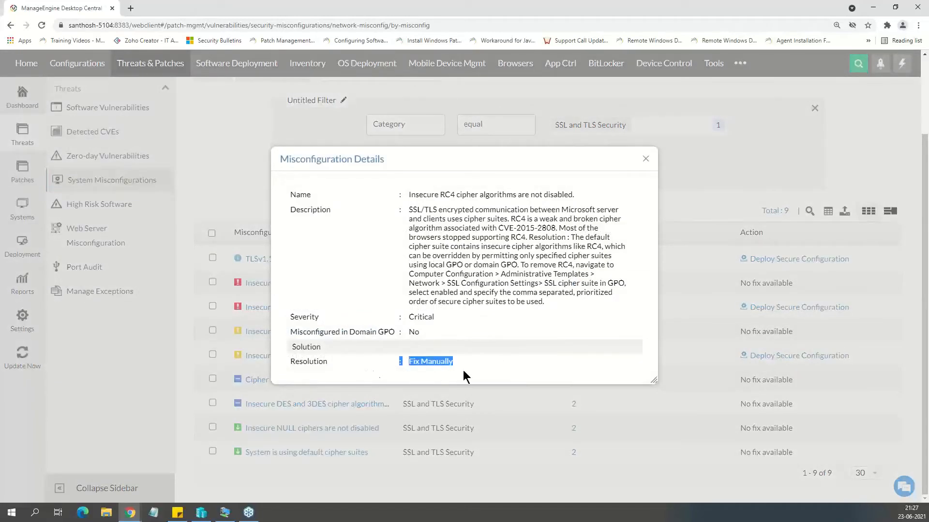
pyautogui.click(628, 253)
pyautogui.click(645, 159)
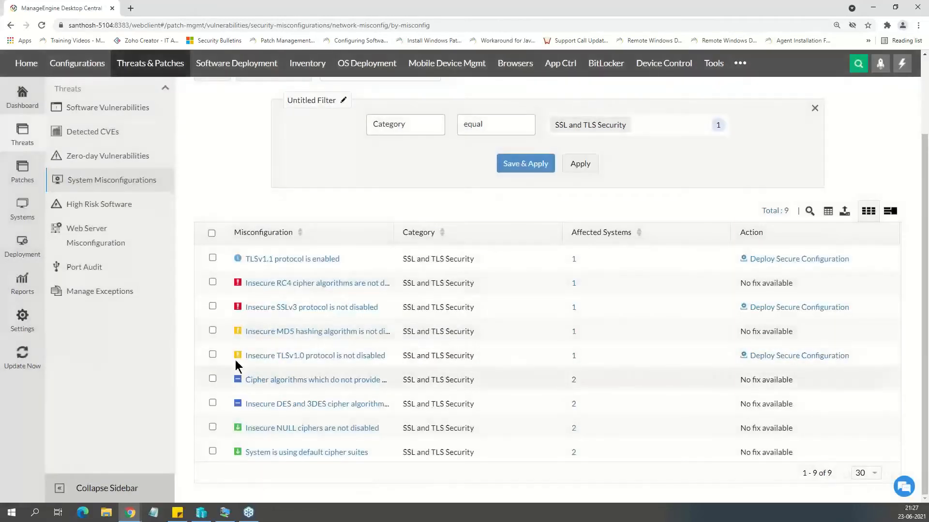
pyautogui.click(285, 332)
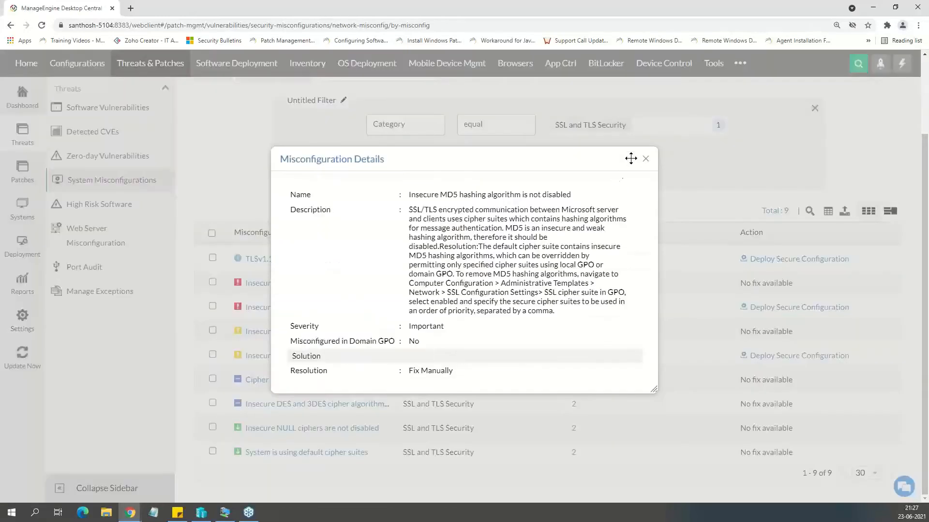
pyautogui.click(645, 160)
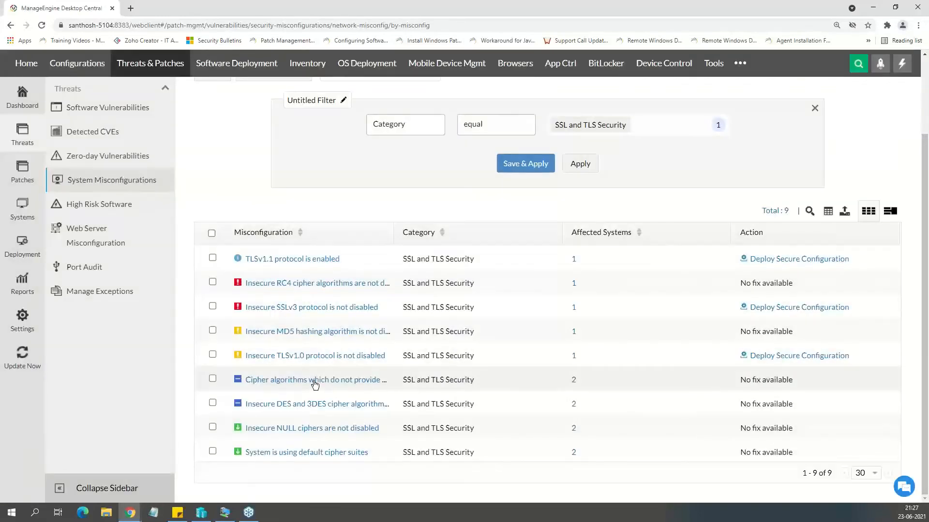
pyautogui.click(316, 380)
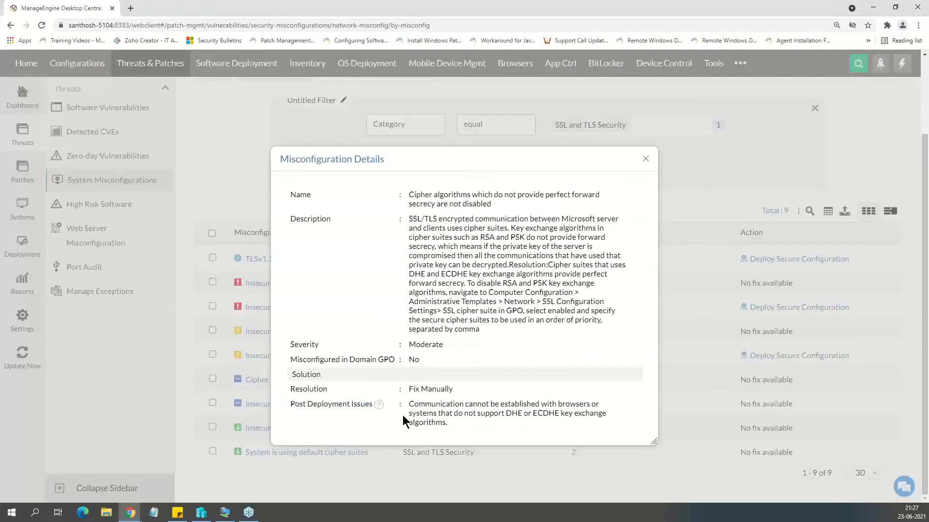
pyautogui.click(646, 159)
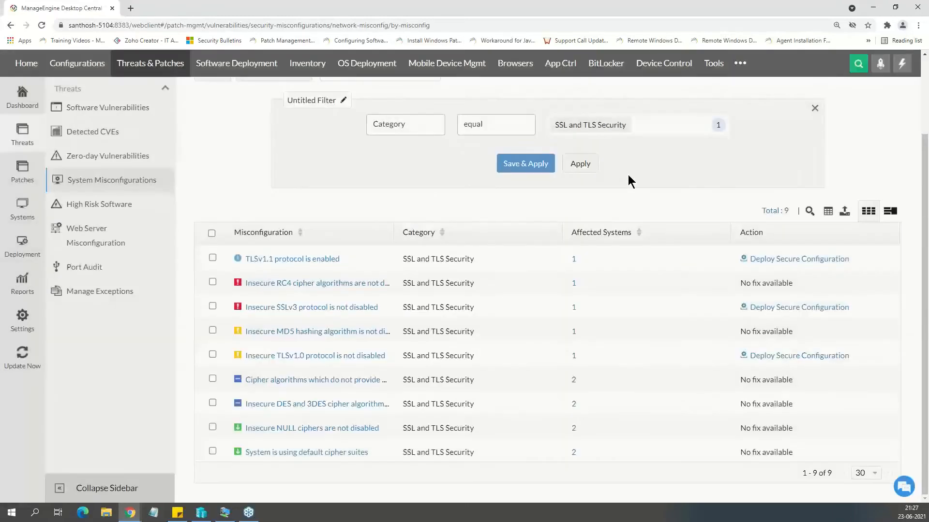
# Look over the End Of Life high risk software, and view the resolution for the web server misconfiguration about SSLEnabled for sensitive connectors.
pyautogui.click(80, 211)
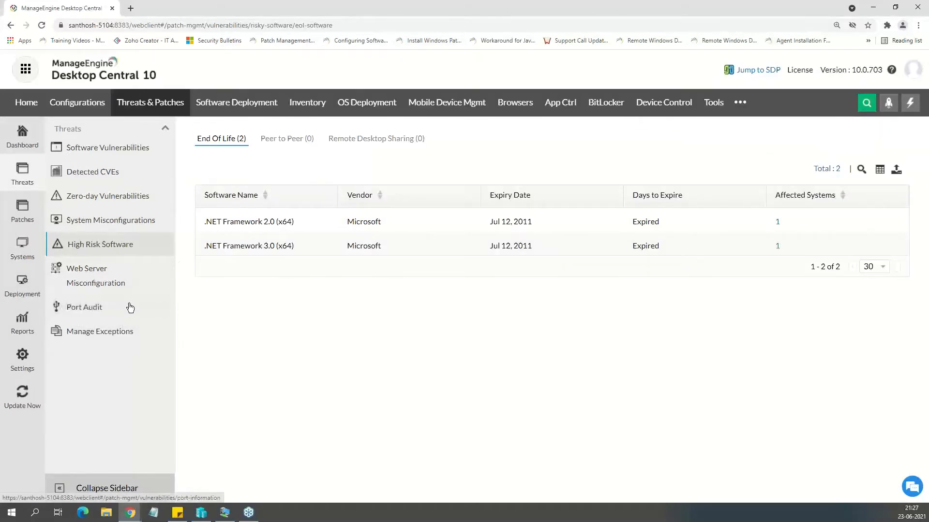
pyautogui.click(96, 270)
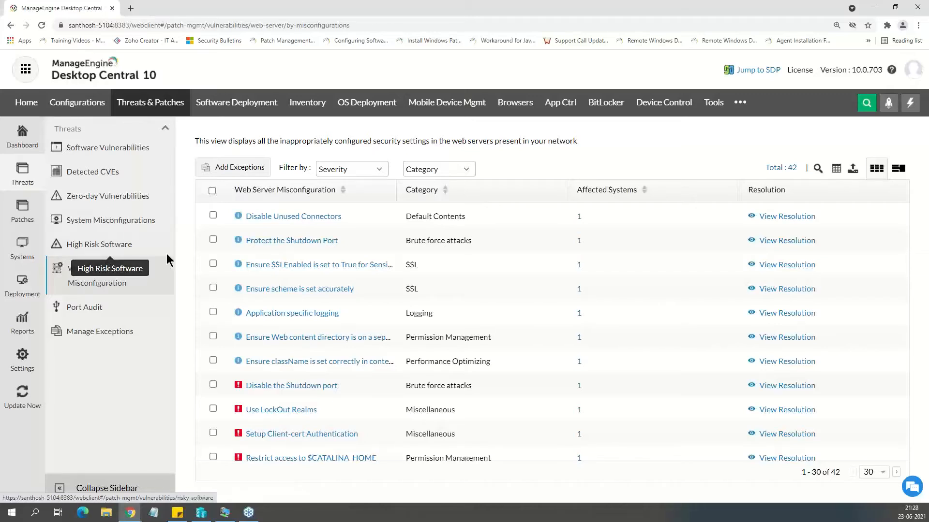
pyautogui.click(794, 265)
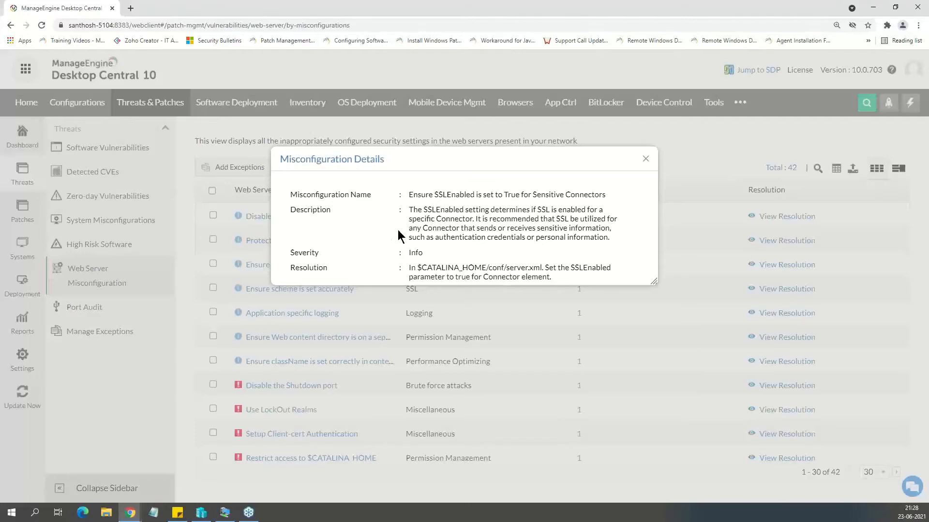
pyautogui.click(646, 159)
# Look through the Port Audit list of ports used by applications and services on the managed systems.
pyautogui.click(89, 319)
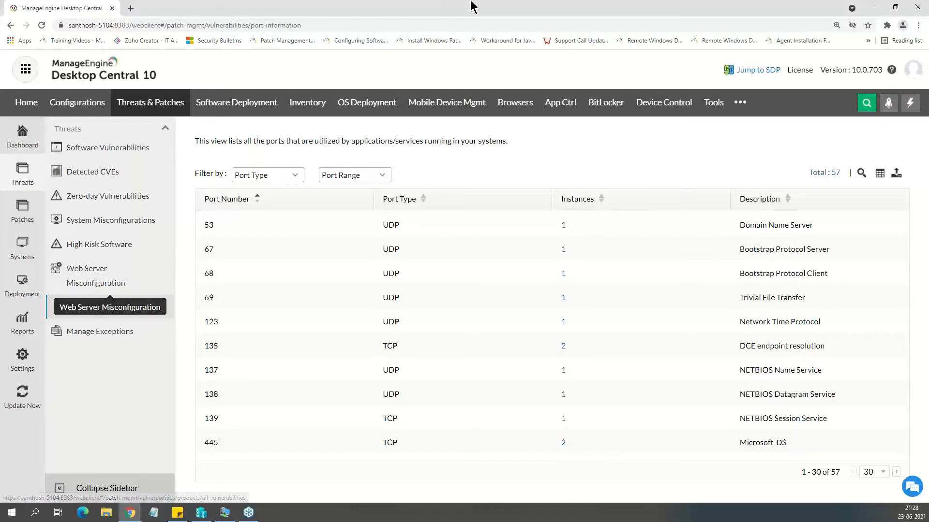
pyautogui.scroll(-2, 762, 336)
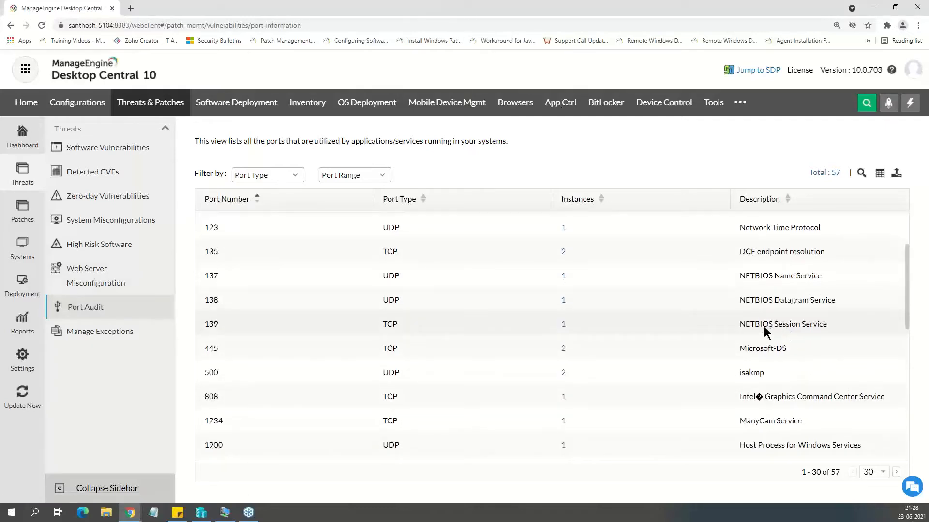
pyautogui.scroll(-2, 585, 370)
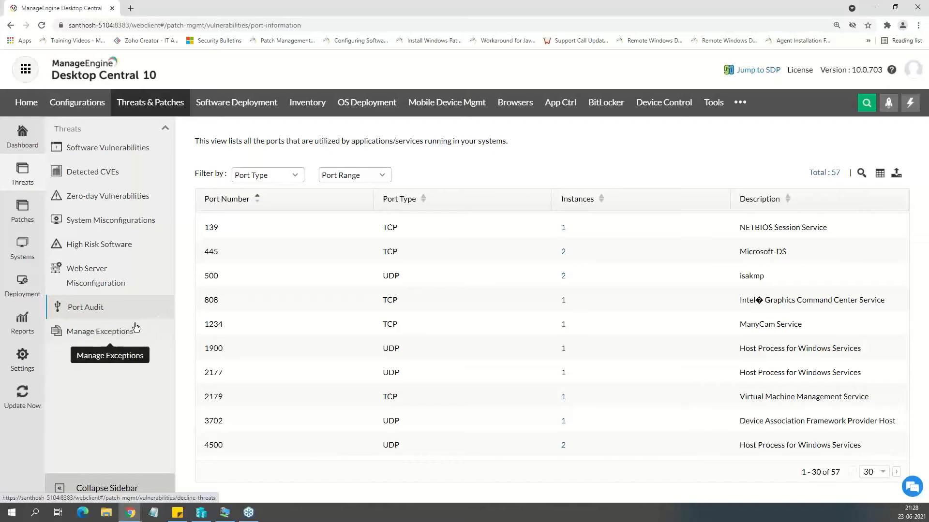
# Look over the zero-day vulnerabilities present in the network.
pyautogui.click(119, 199)
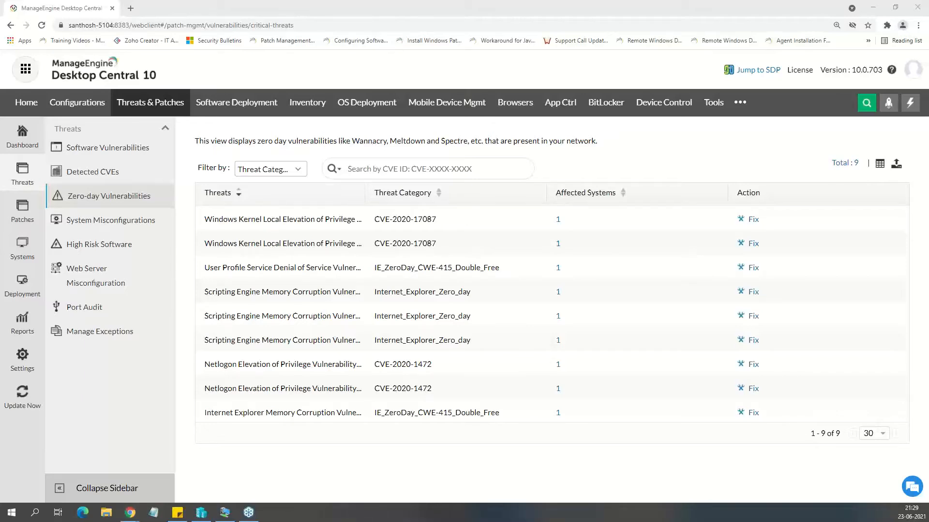
pyautogui.hotkey('alt', 'Tab')
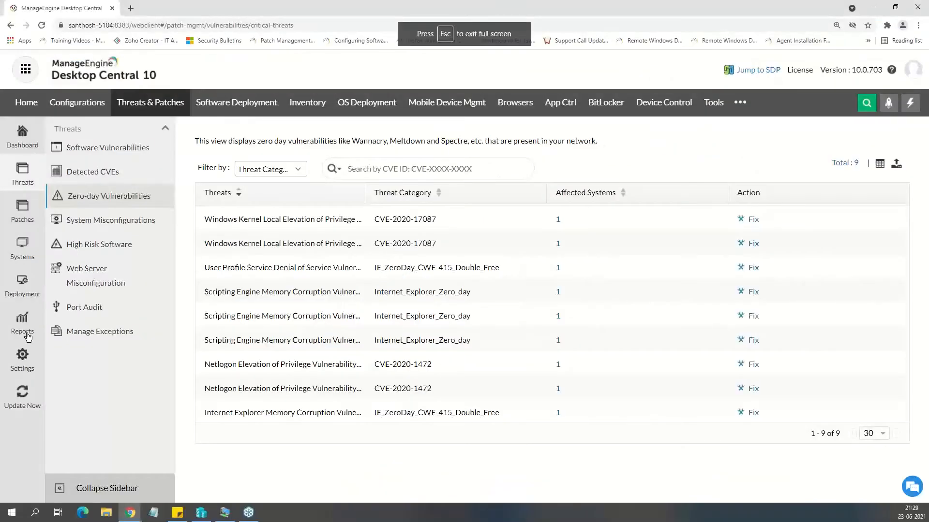
# View the application control dashboard and the Software Deployment packages, and return to the application control dashboard.
pyautogui.click(560, 102)
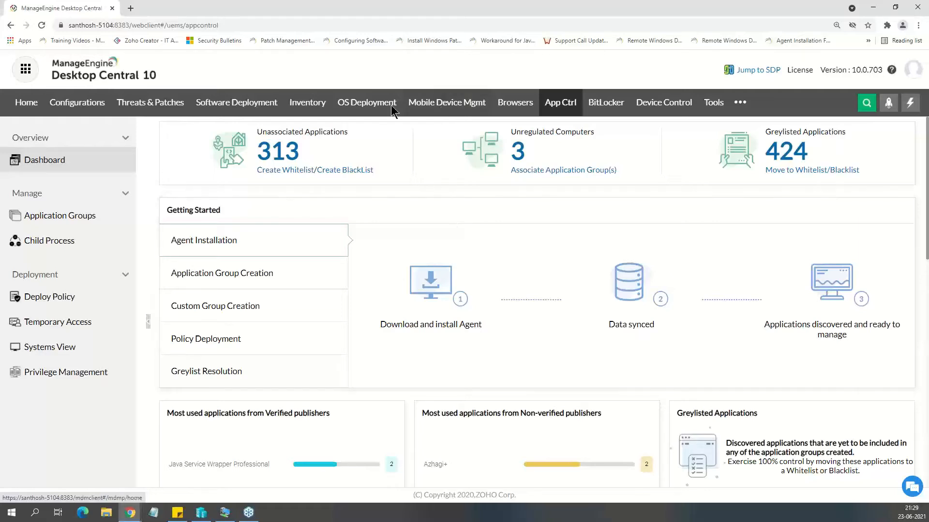
pyautogui.click(256, 115)
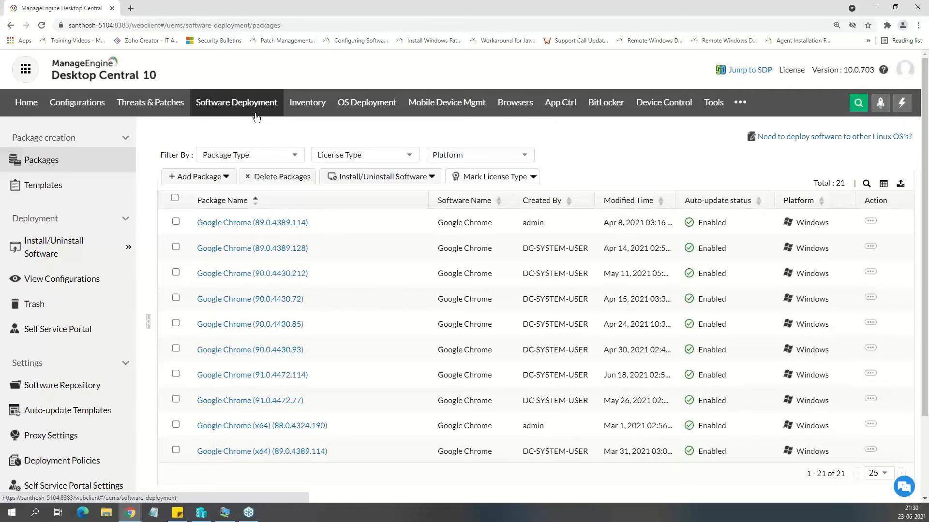
pyautogui.click(559, 101)
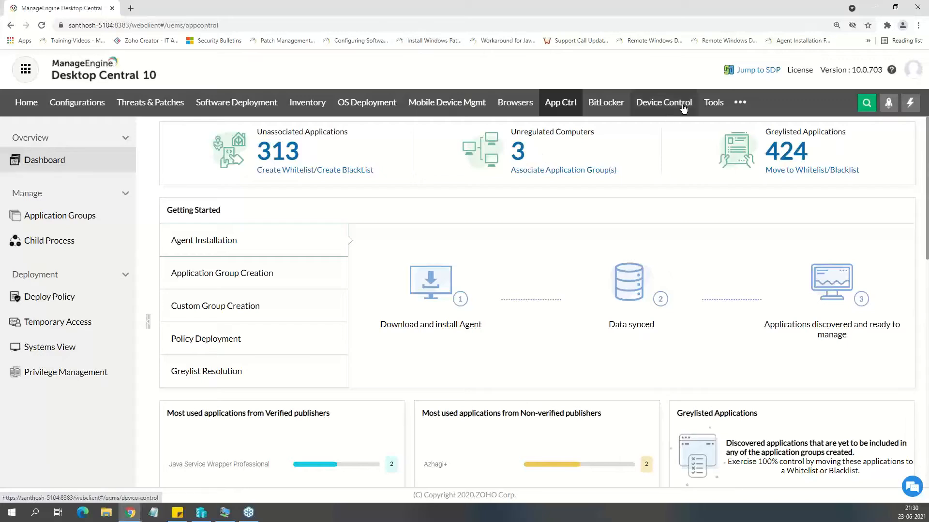
# Open the form for a new computer custom group in the Admin settings and review its static group options.
pyautogui.click(738, 103)
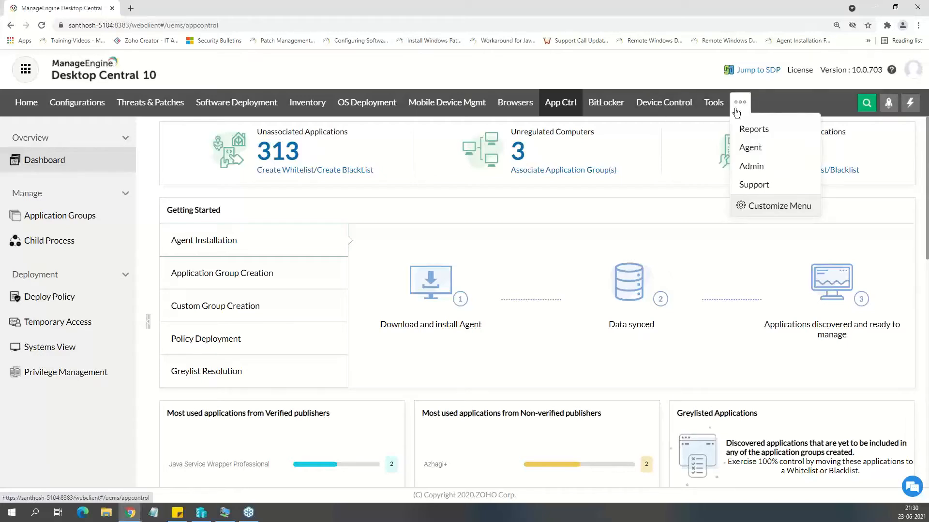
pyautogui.click(755, 166)
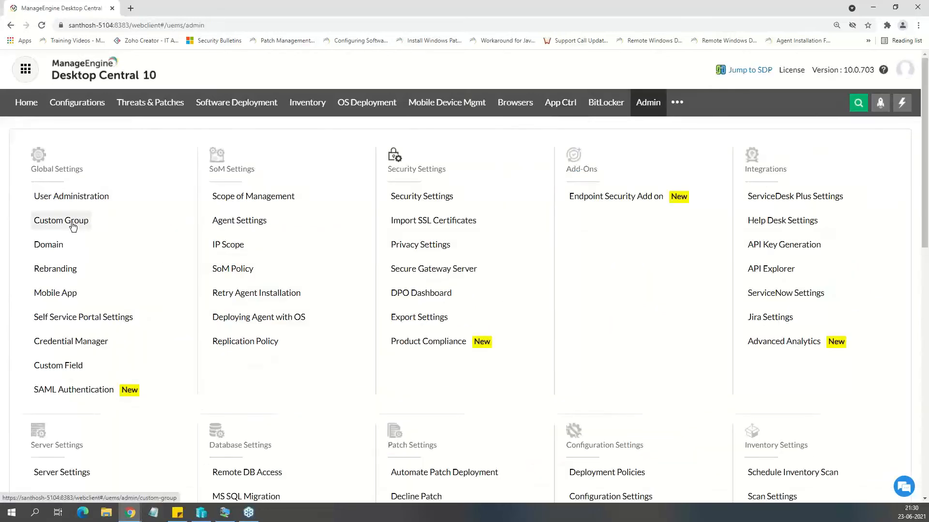
pyautogui.click(73, 226)
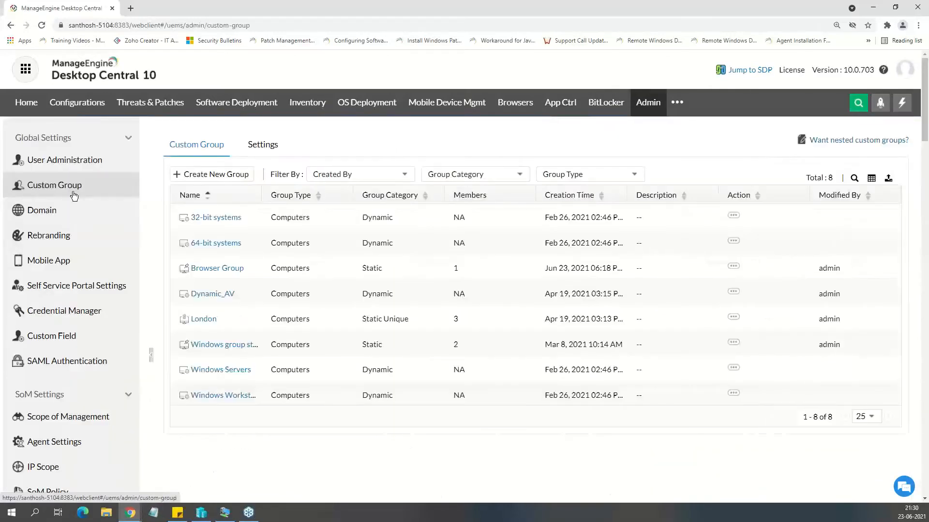
pyautogui.click(216, 177)
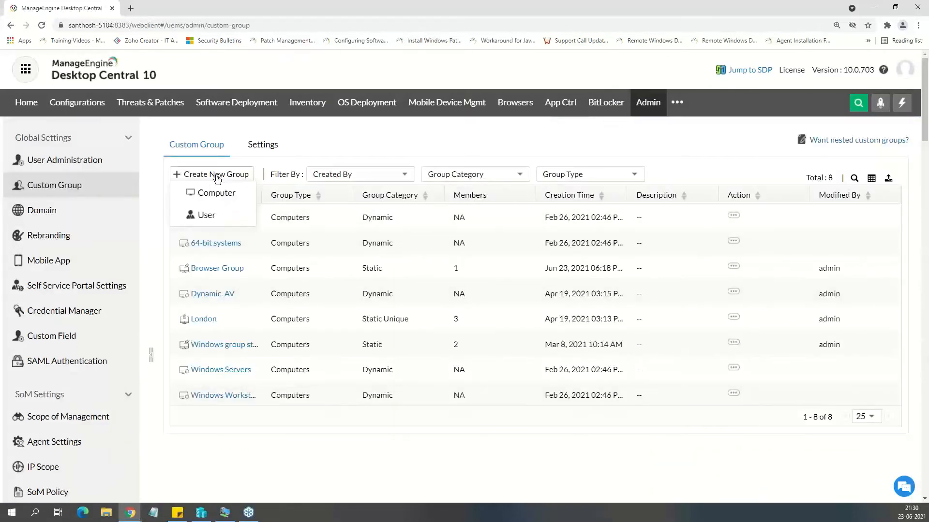
pyautogui.click(217, 193)
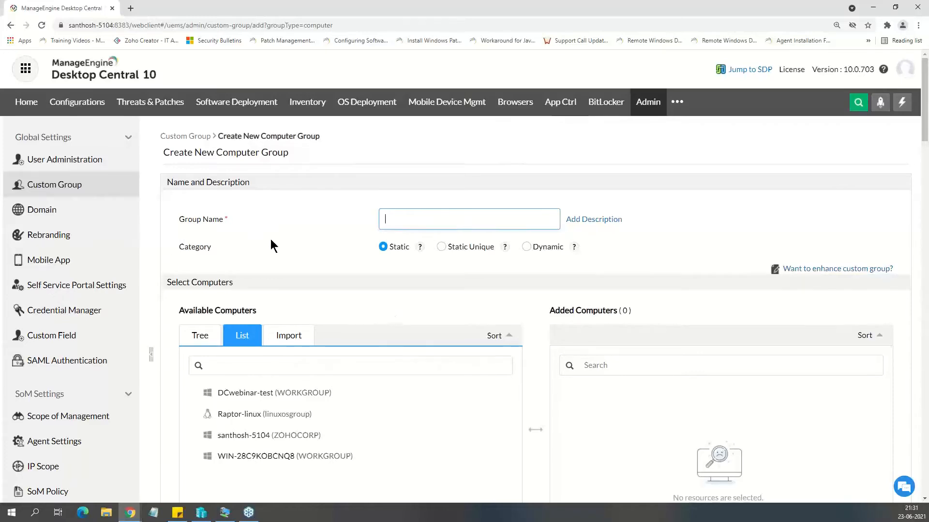
pyautogui.scroll(-2, 270, 240)
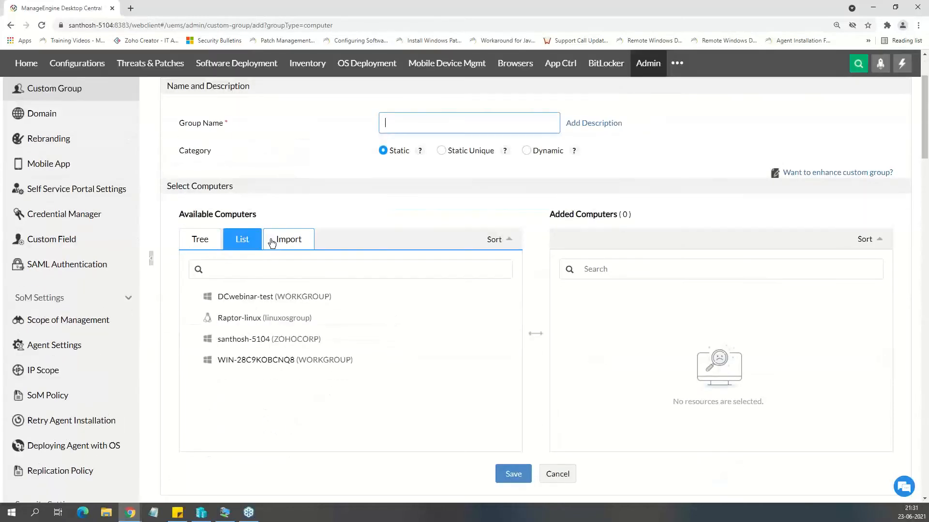
pyautogui.click(346, 211)
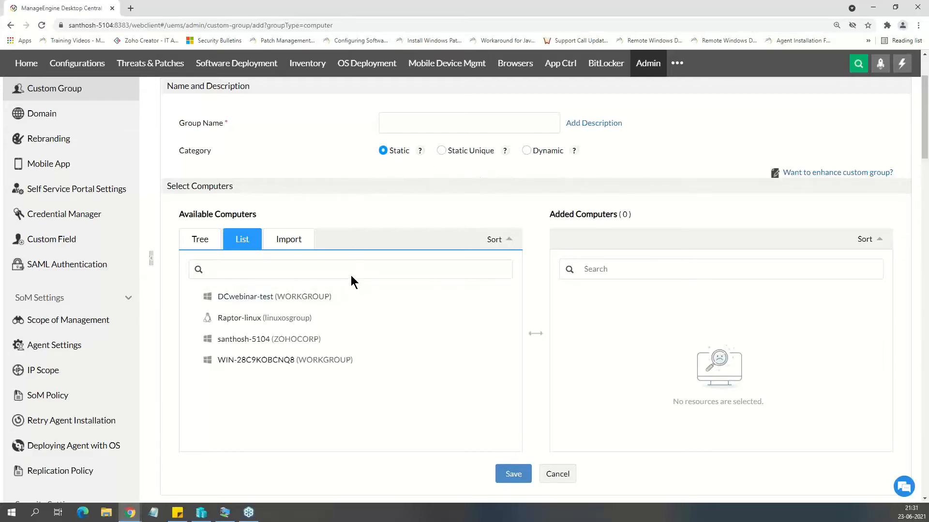
# Compare the Static Unique and Dynamic group categories, examine the criteria columns for Dynamic, and return the category to Static.
pyautogui.moveTo(358, 294)
pyautogui.click(441, 152)
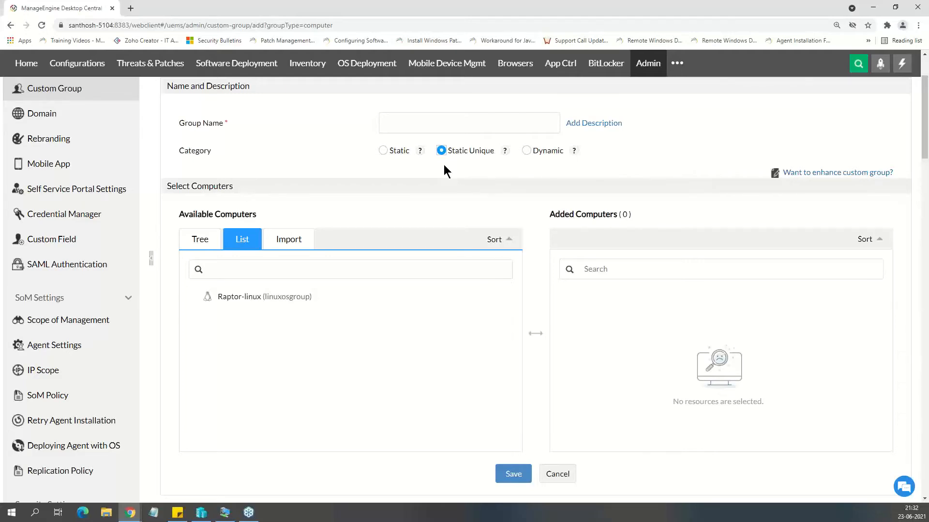
pyautogui.click(527, 151)
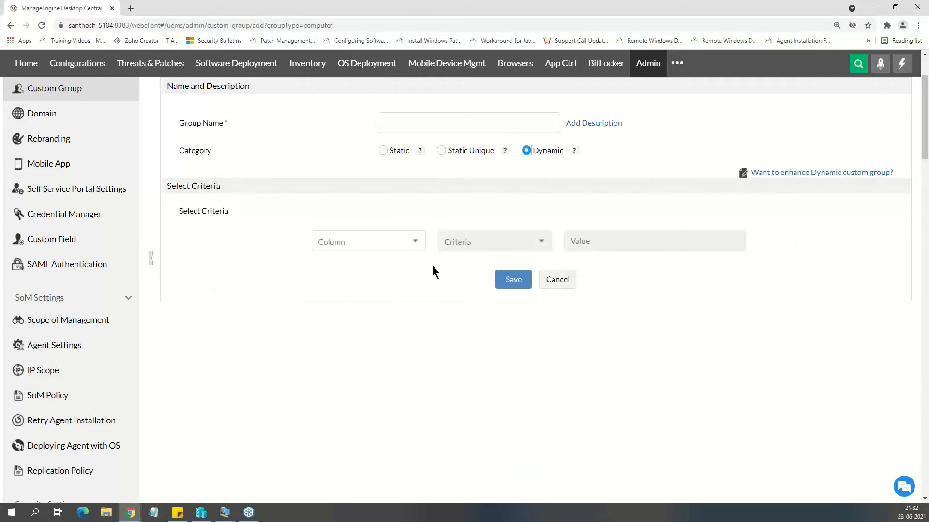
pyautogui.click(394, 242)
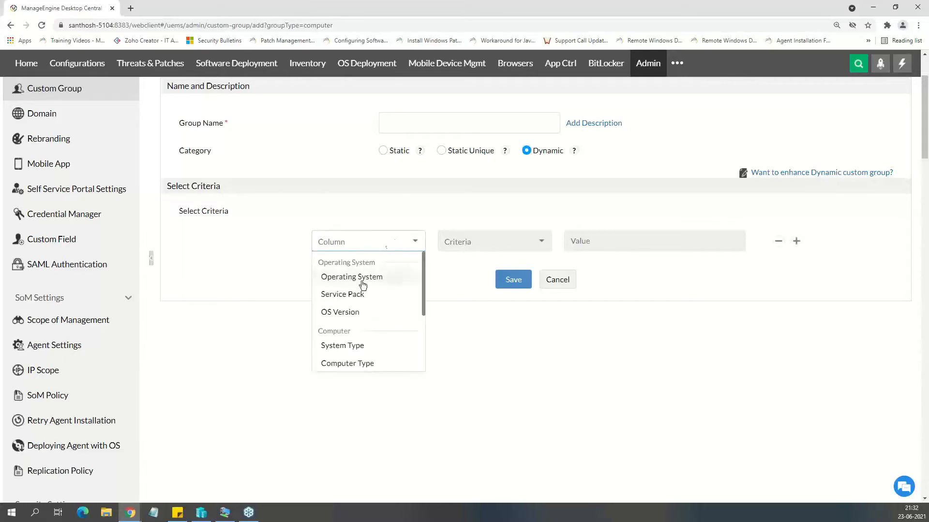
pyautogui.scroll(-2, 367, 315)
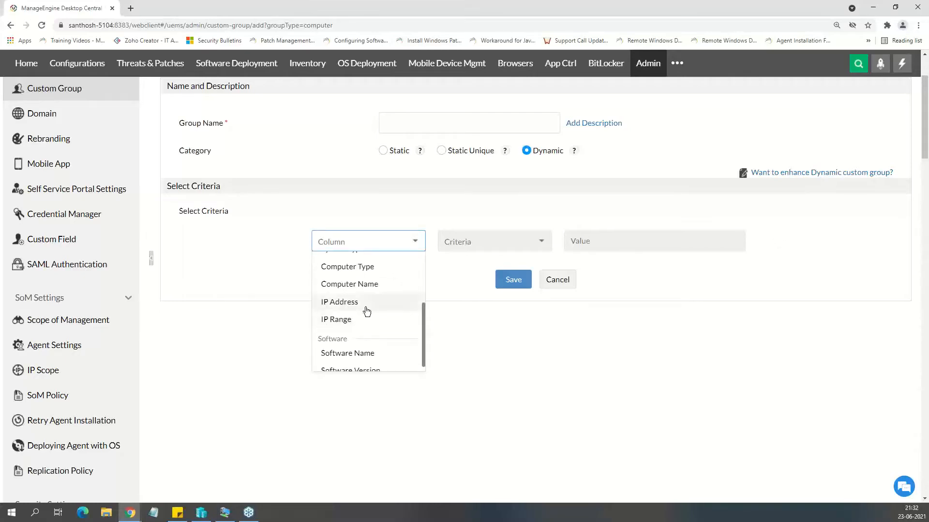
pyautogui.scroll(-1, 367, 311)
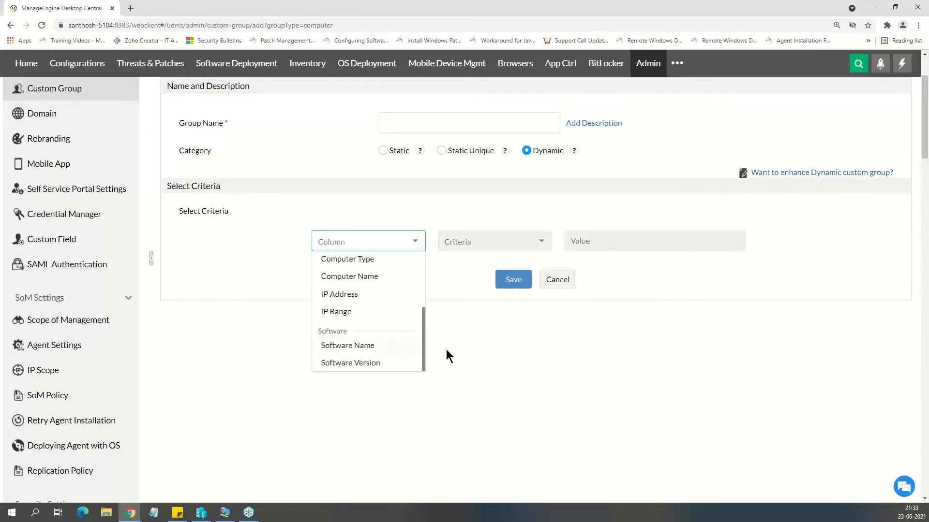
pyautogui.click(517, 357)
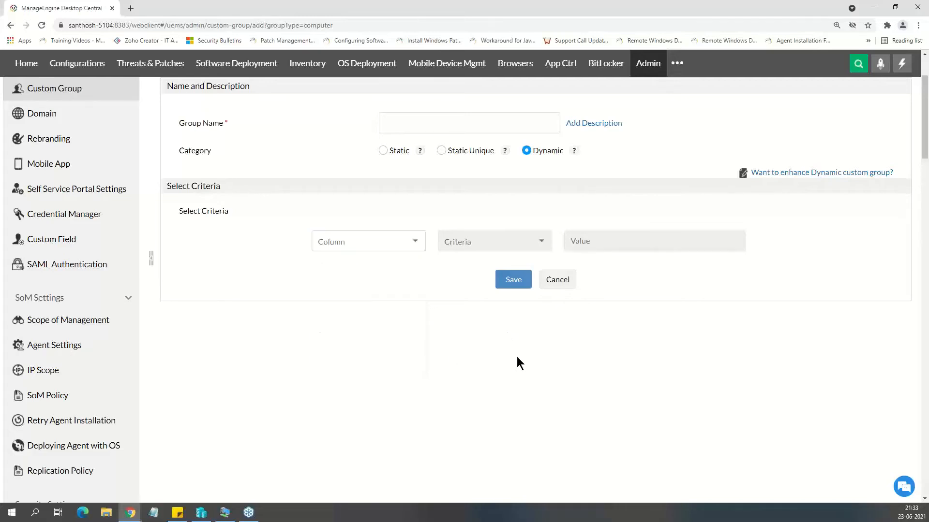
pyautogui.click(382, 150)
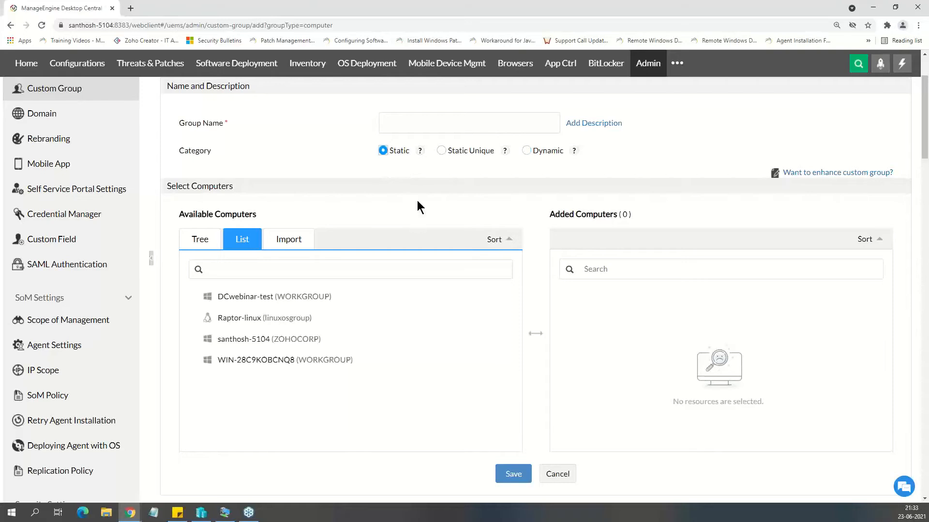
# Leave the new group unsaved and examine the London group's category and members in the custom group list.
pyautogui.scroll(1, 292, 256)
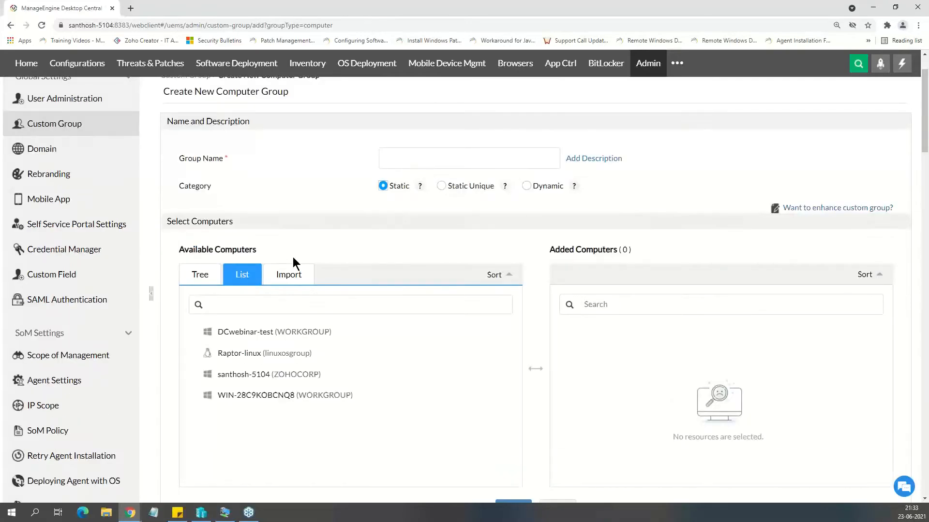
pyautogui.click(72, 124)
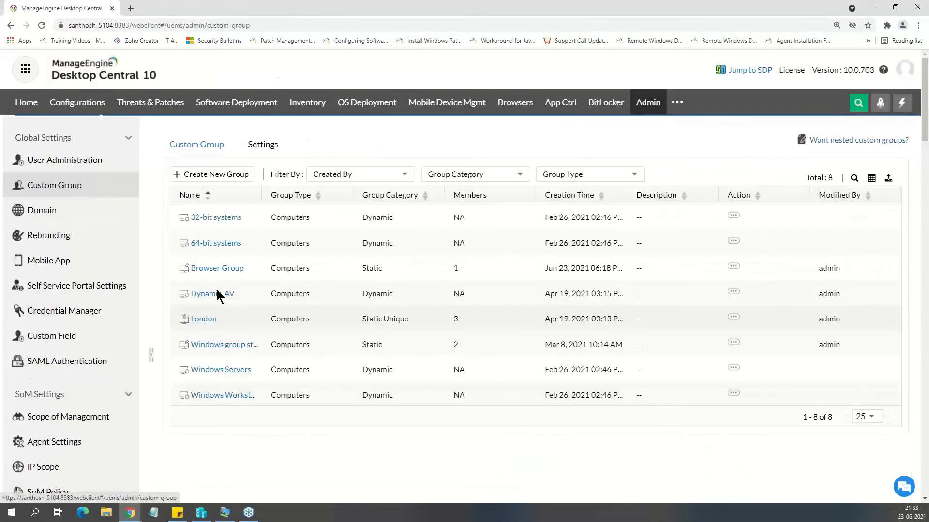
pyautogui.moveTo(219, 319); pyautogui.dragTo(192, 323)
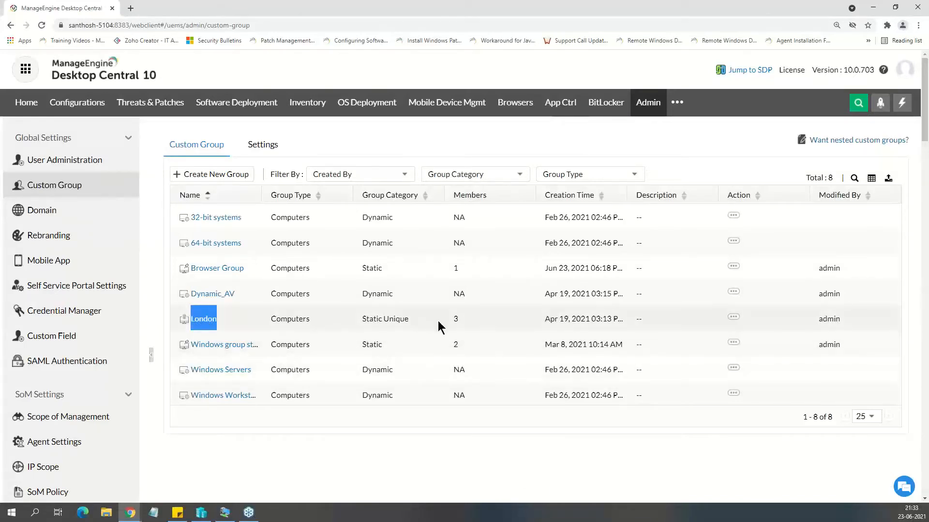
pyautogui.moveTo(452, 322); pyautogui.dragTo(463, 324)
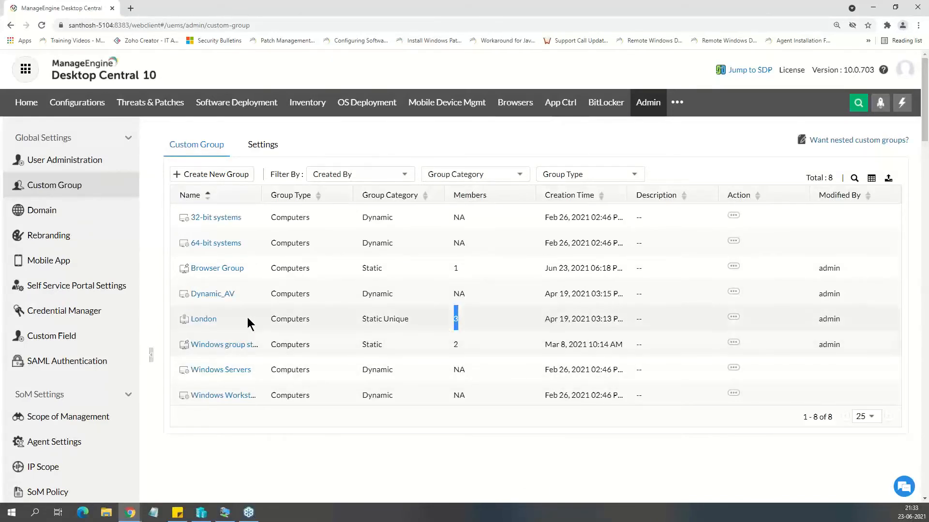
pyautogui.click(241, 334)
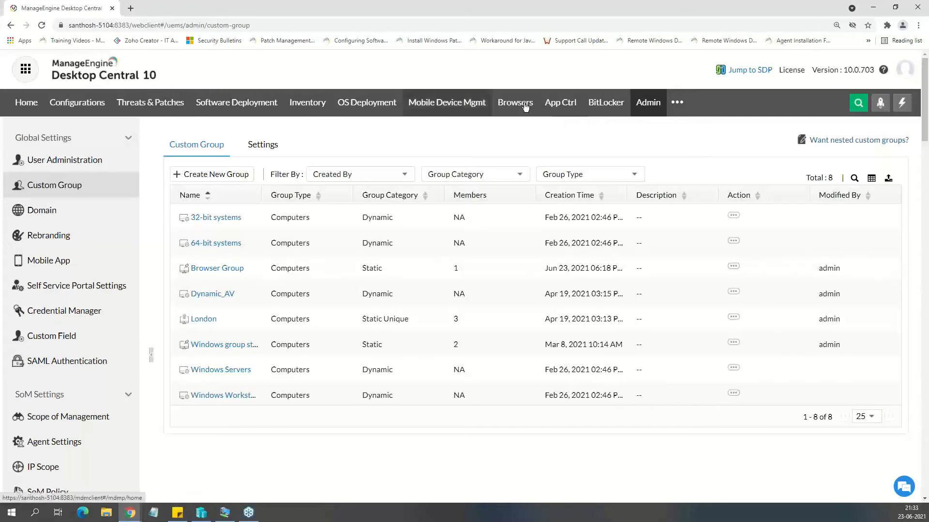
# Open the form for a new whitelist among the application control groups.
pyautogui.click(556, 114)
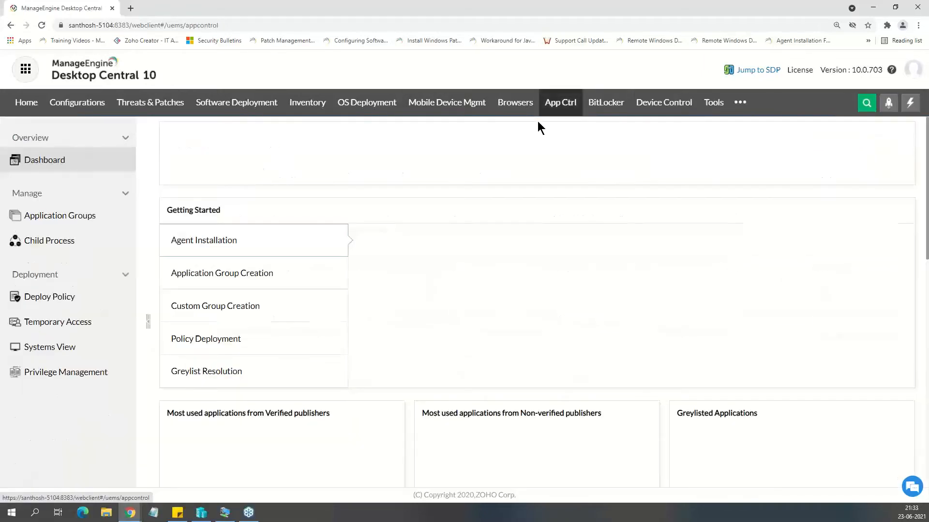
pyautogui.click(71, 222)
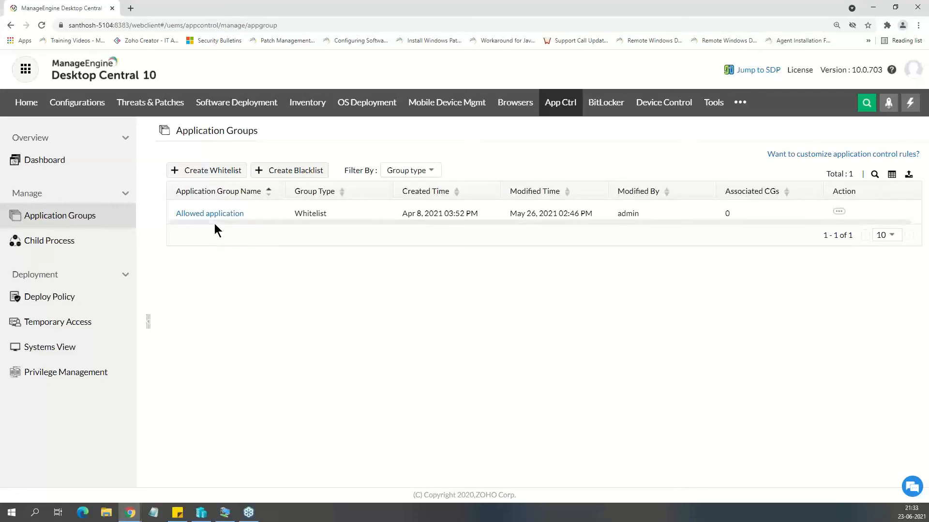
pyautogui.click(214, 172)
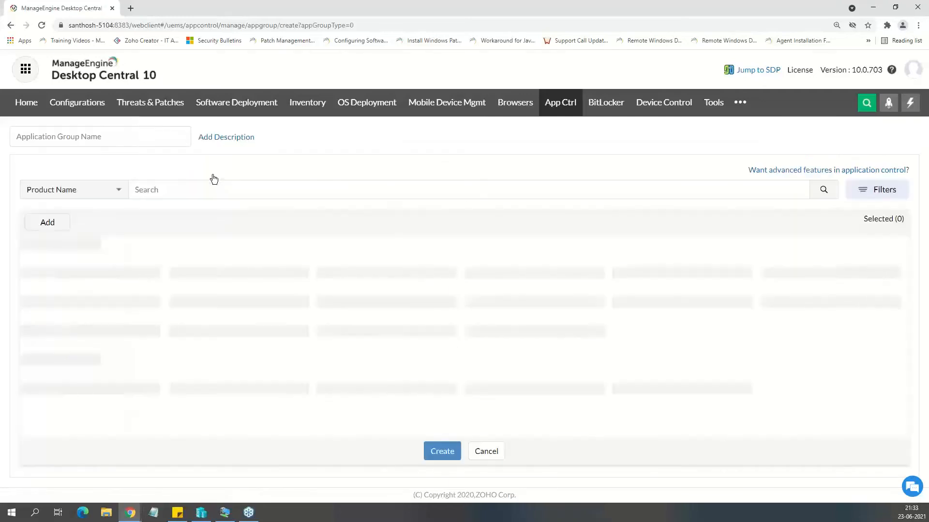
# View the whitelist's available applications by Verified Executable and by File Hash.
pyautogui.click(115, 190)
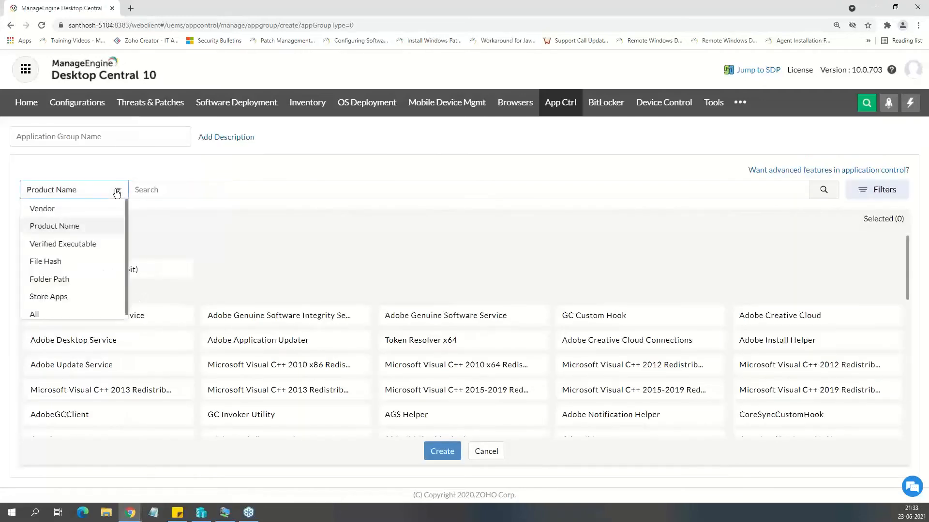
pyautogui.click(89, 245)
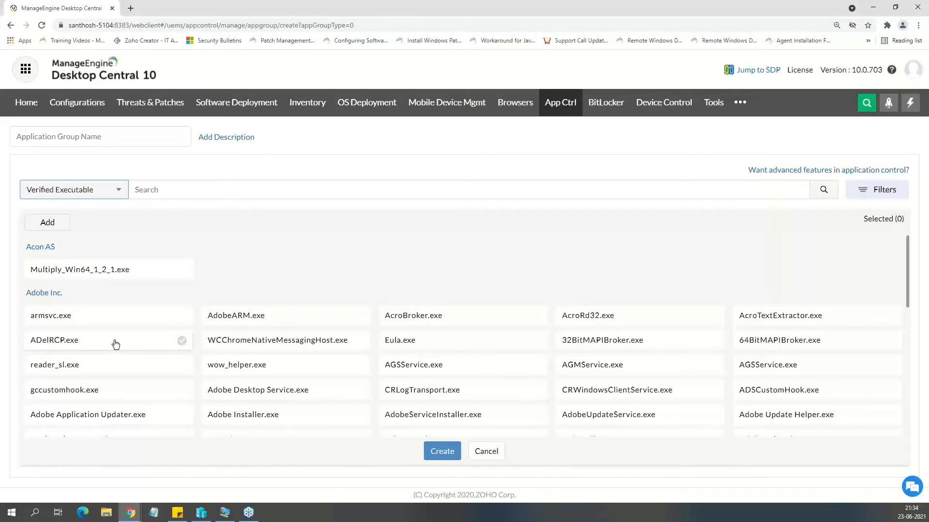
pyautogui.click(113, 192)
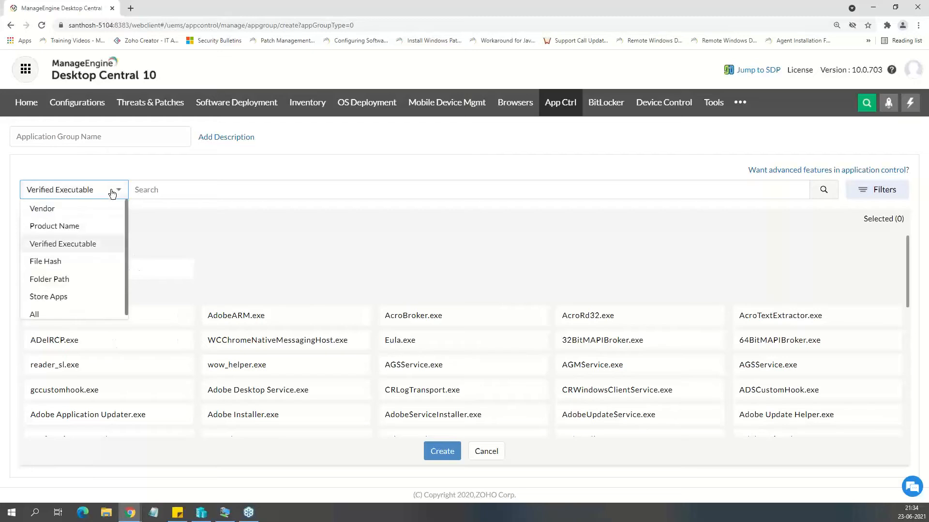
pyautogui.click(89, 262)
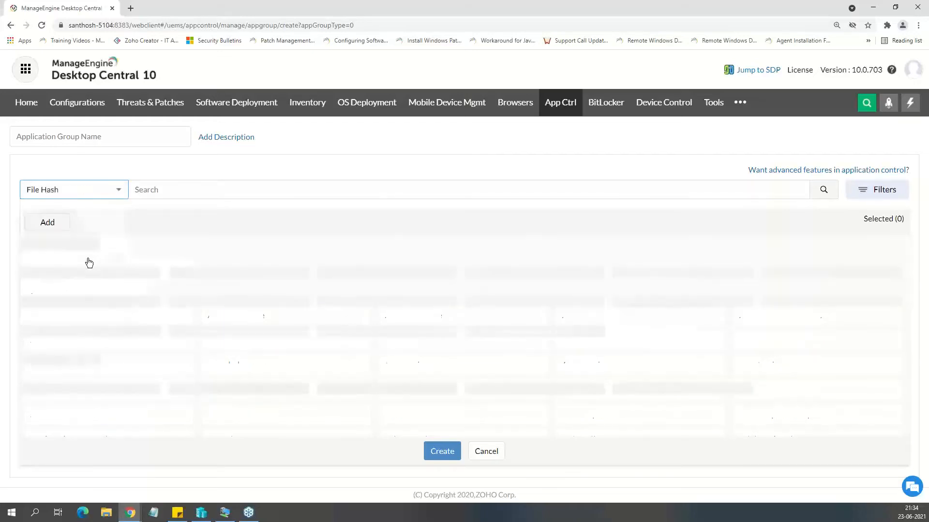
pyautogui.click(100, 189)
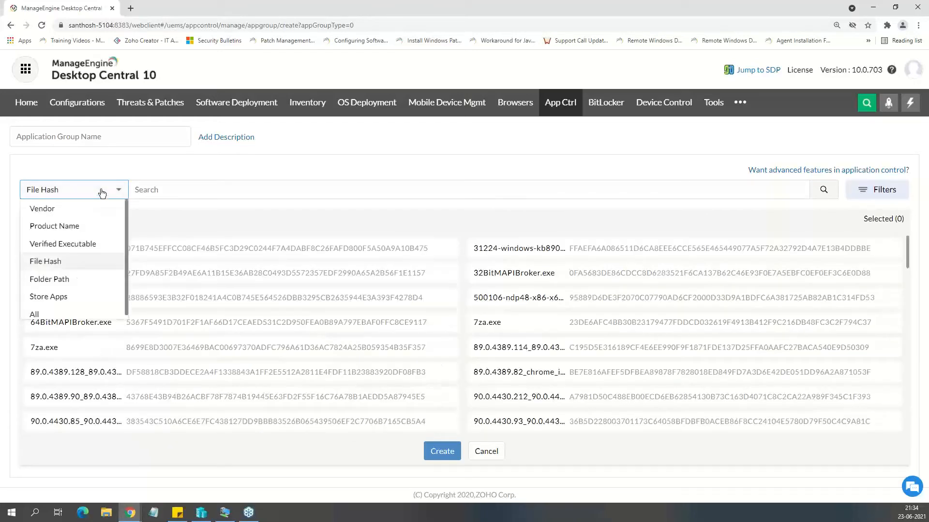
# List applications by Product Name, select Acon Digital Multiply (64 bit) and Adobe Acrobat Update Service, and discard the new whitelist.
pyautogui.click(76, 225)
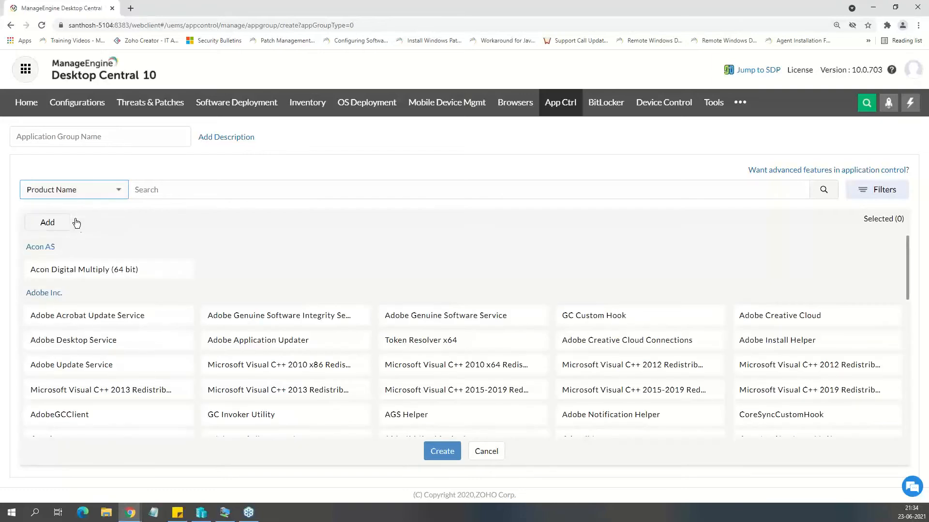
pyautogui.click(75, 268)
pyautogui.click(81, 315)
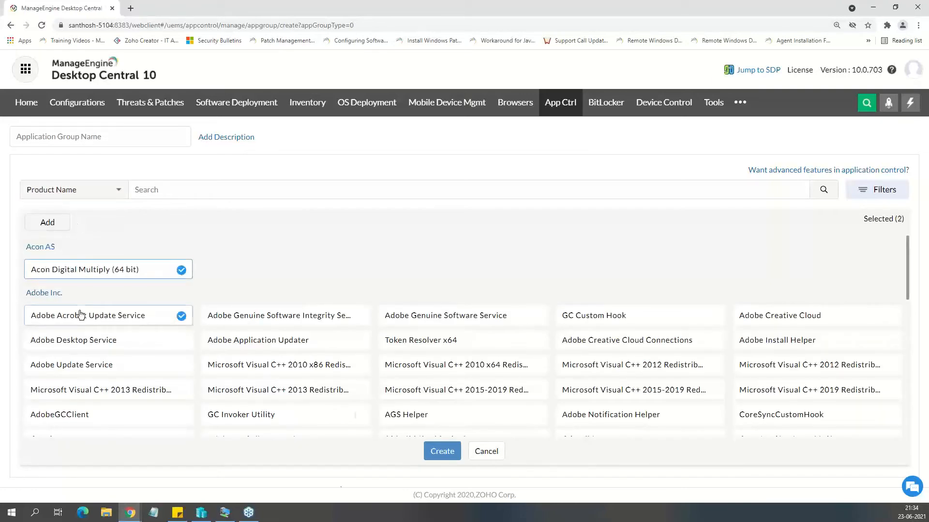
pyautogui.click(491, 459)
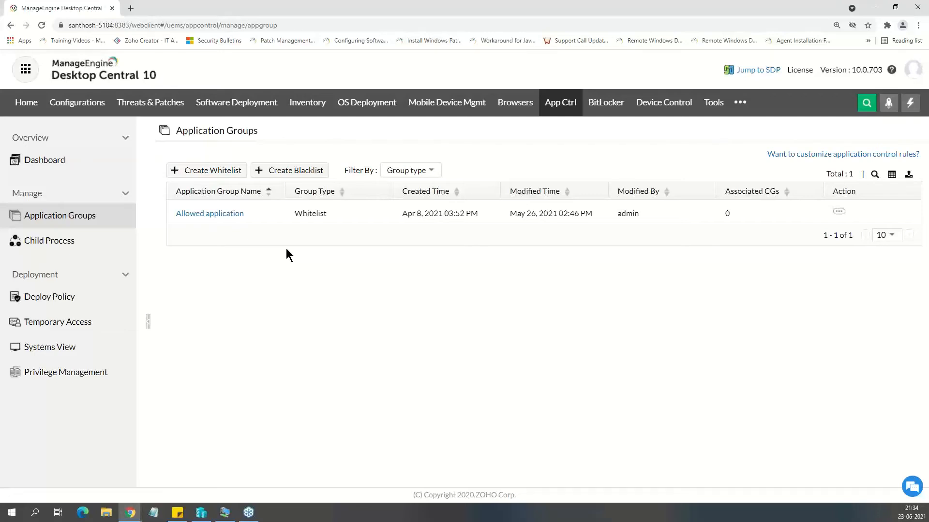
# Start a policy deployment associating the London custom group with the Allowed application group, and choose Strict Mode.
pyautogui.click(42, 293)
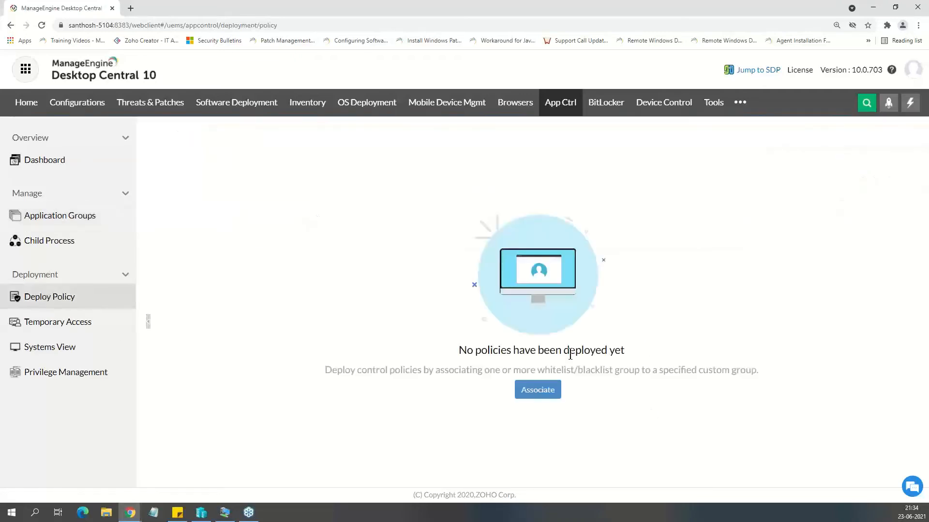
pyautogui.click(537, 389)
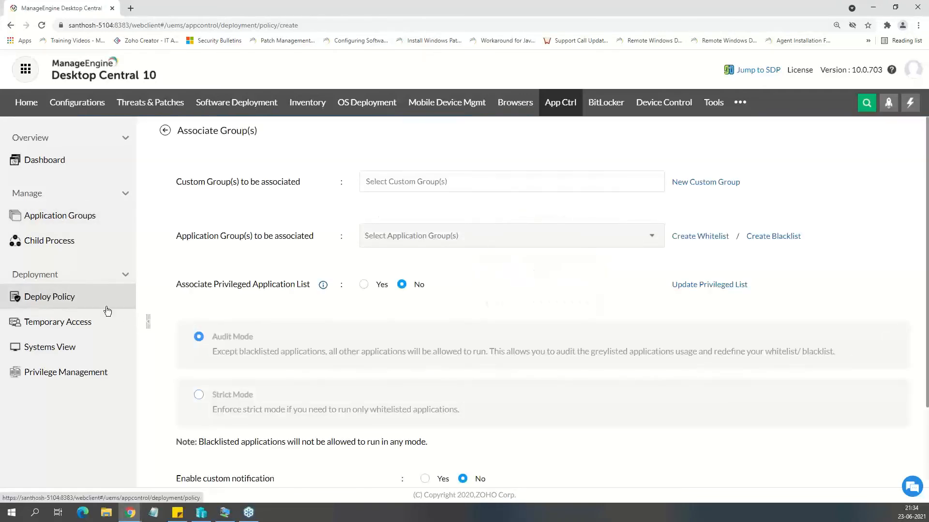
pyautogui.click(399, 181)
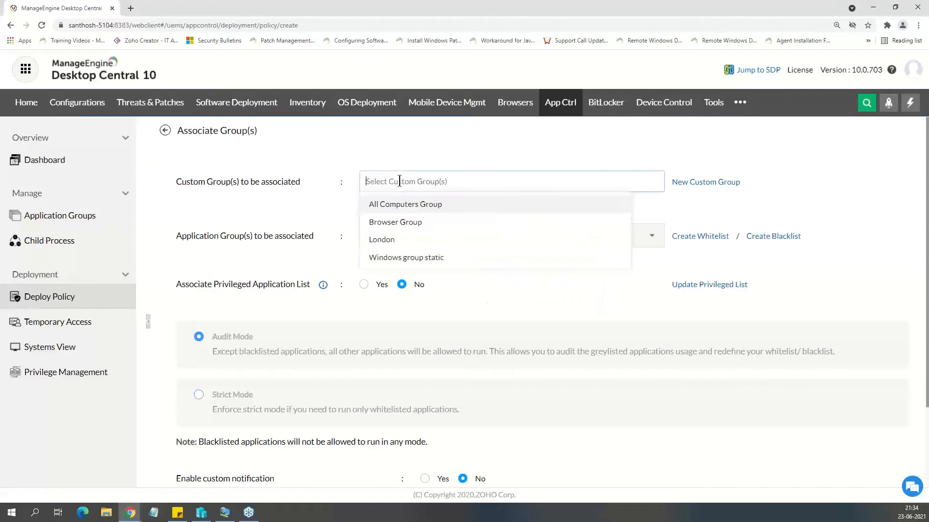
pyautogui.click(408, 240)
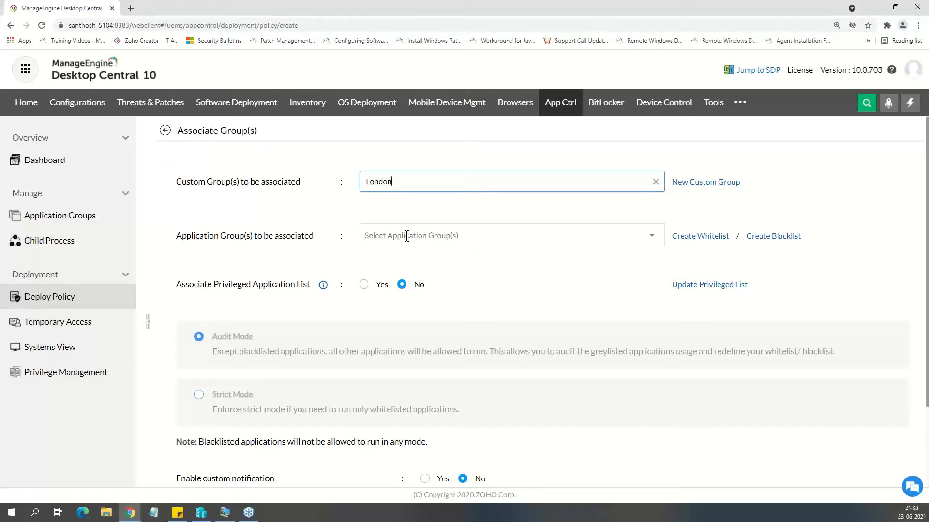
pyautogui.click(407, 236)
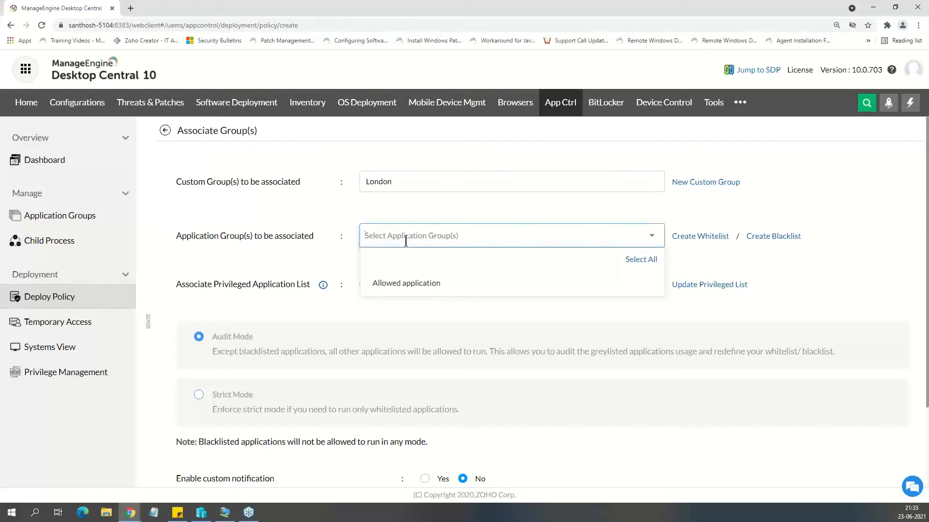
pyautogui.click(397, 283)
pyautogui.click(297, 260)
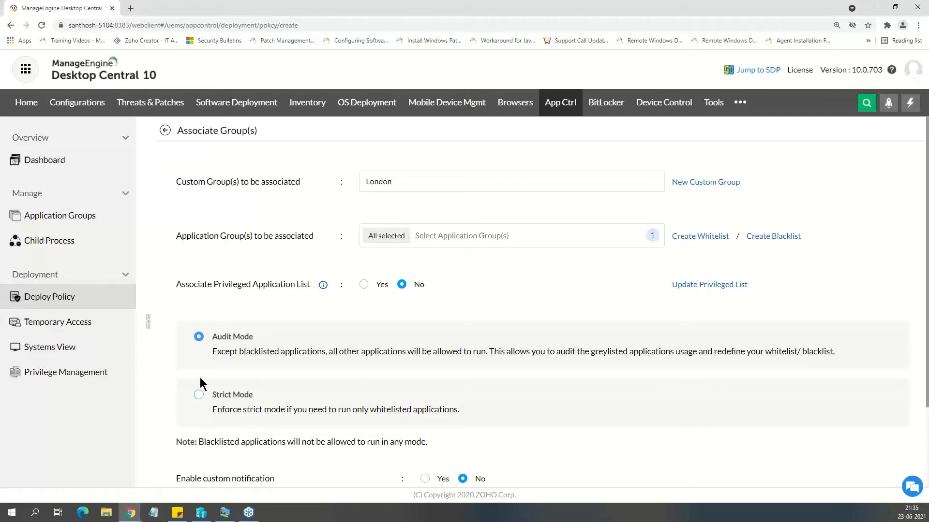
pyautogui.click(197, 397)
# Open the Privileged Application List and examine the specific applications selected for privilege elevation, leaving the selection unchanged.
pyautogui.click(681, 286)
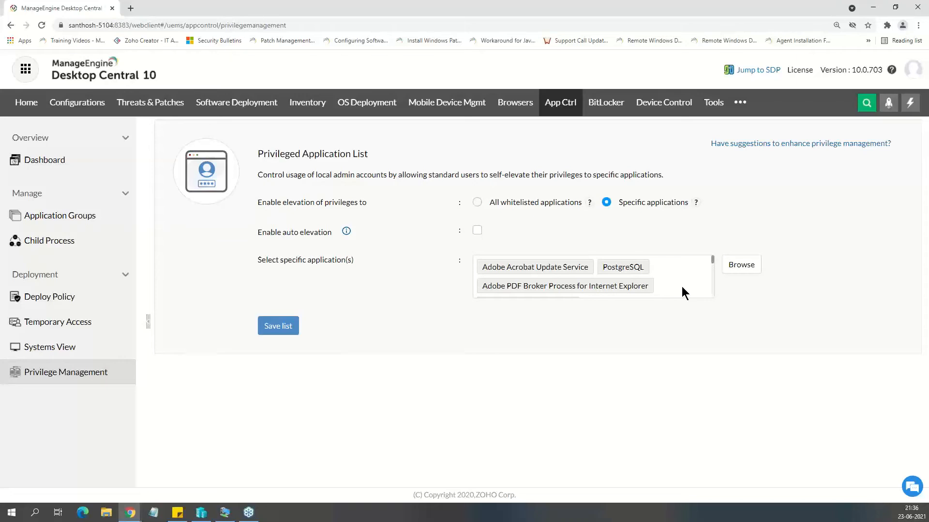
pyautogui.click(747, 270)
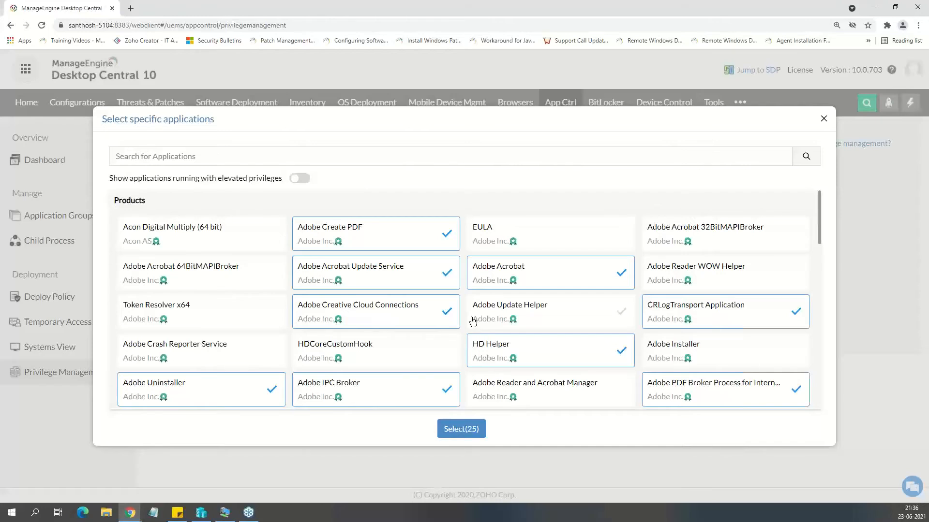
pyautogui.click(823, 119)
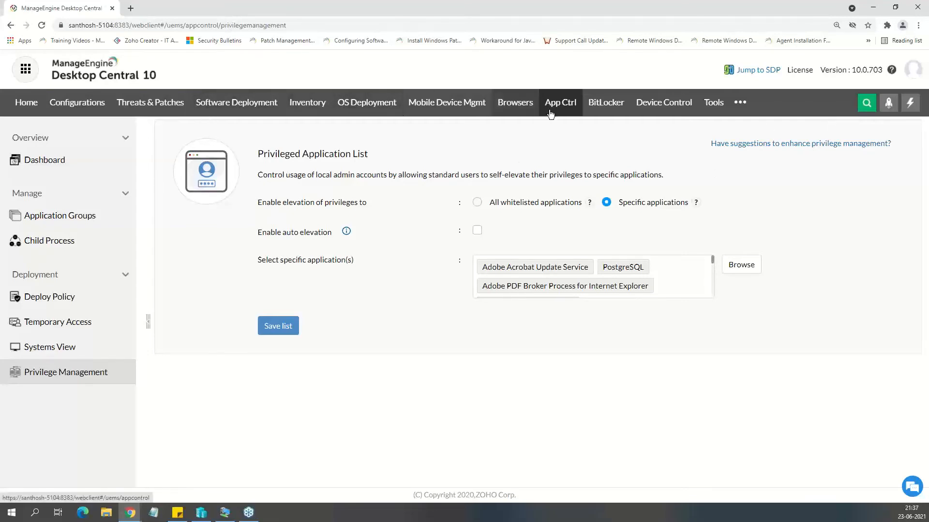
# Set up a new policy association of London with Allowed application again, and review its enforcement mode, notification and alert message options.
pyautogui.click(569, 107)
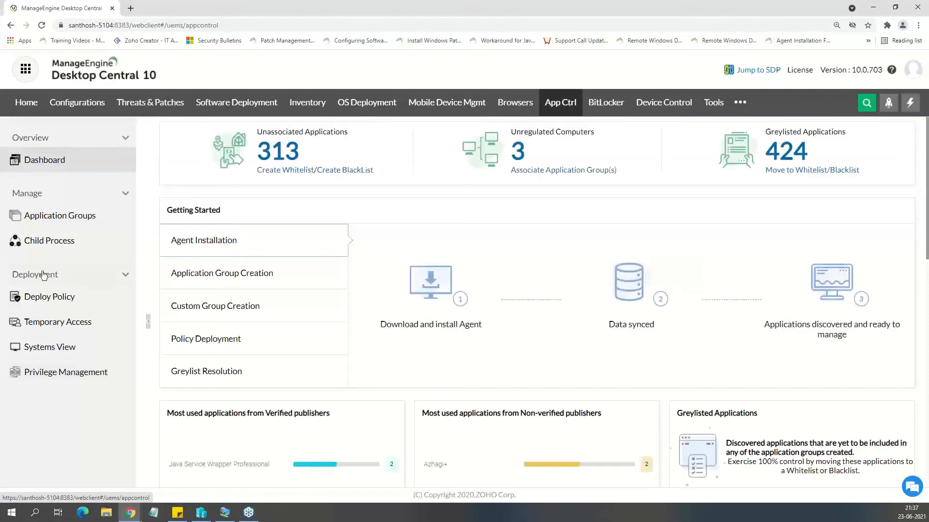
pyautogui.click(57, 217)
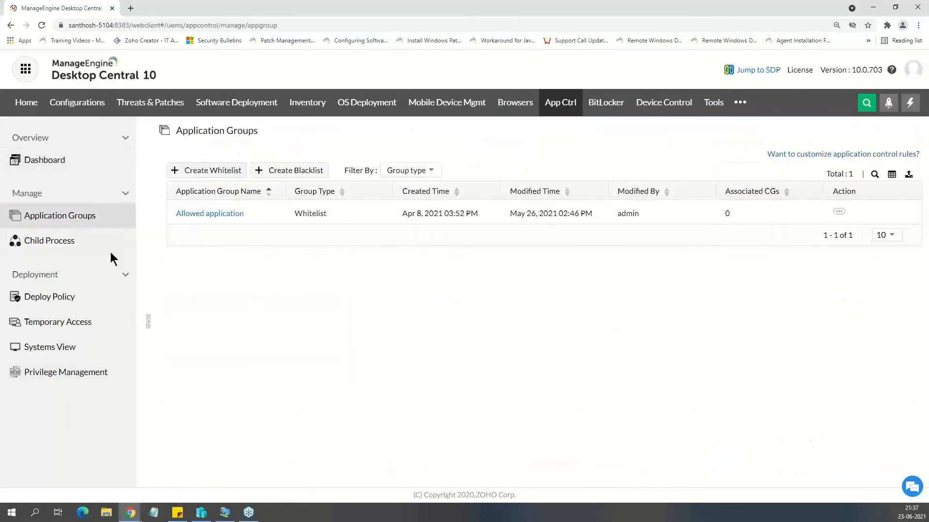
pyautogui.click(68, 302)
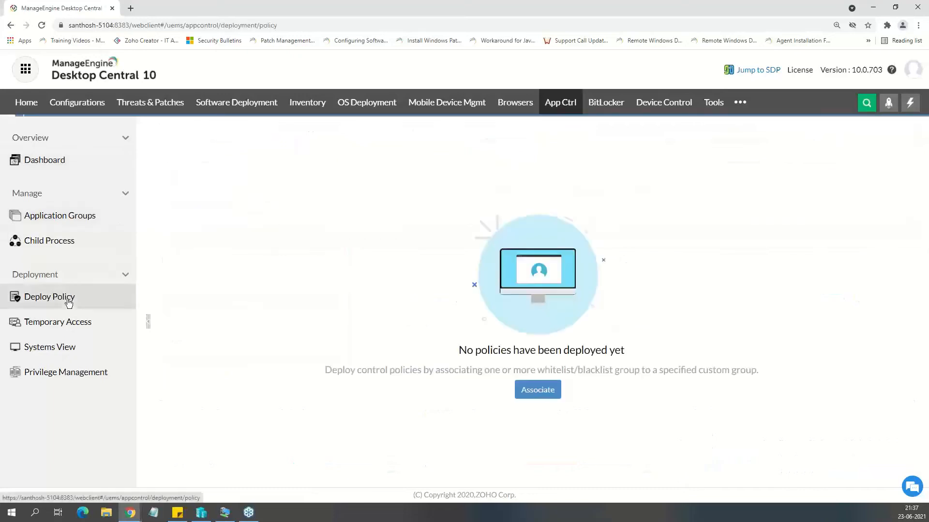
pyautogui.click(552, 394)
pyautogui.moveTo(551, 395); pyautogui.dragTo(448, 186)
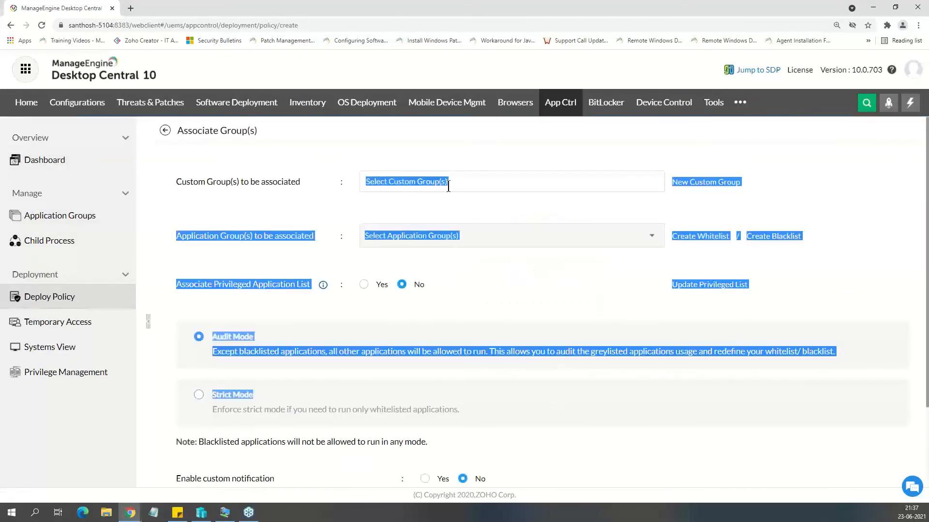
pyautogui.click(448, 186)
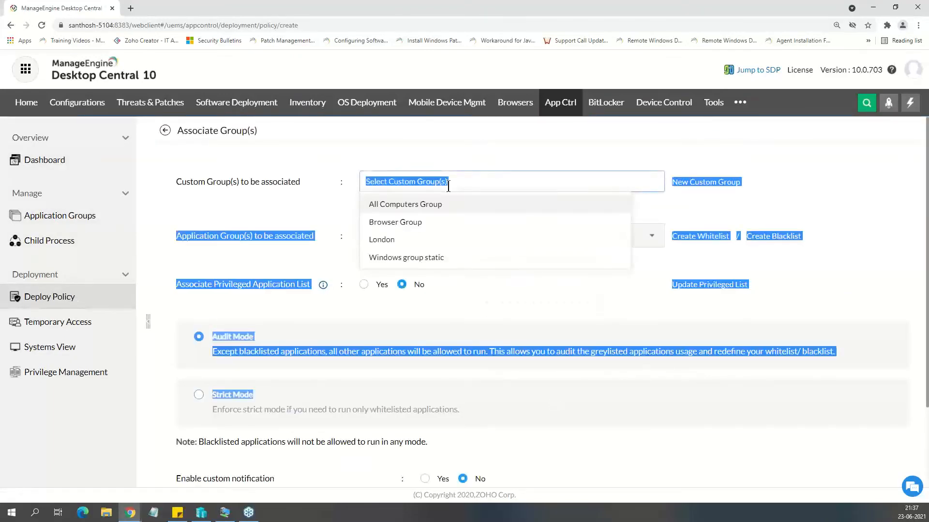
pyautogui.click(422, 239)
pyautogui.click(424, 236)
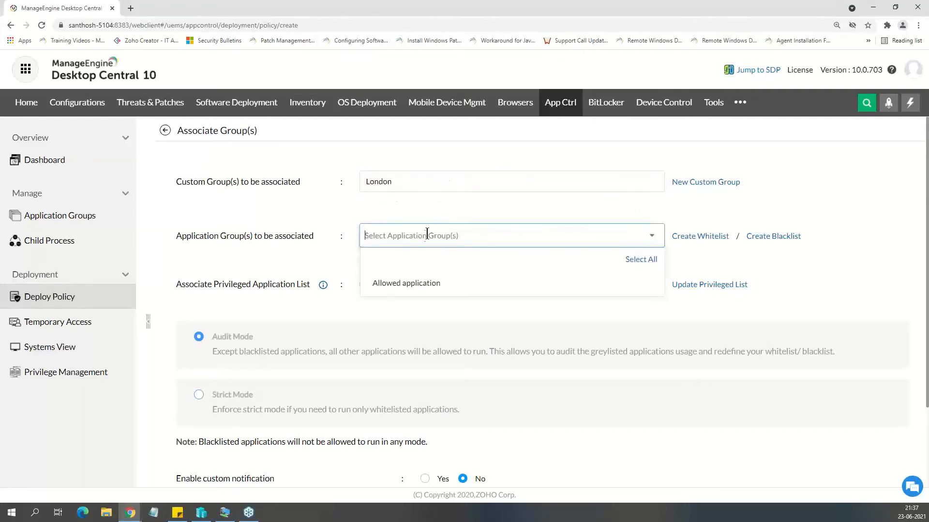
pyautogui.click(419, 283)
pyautogui.click(314, 325)
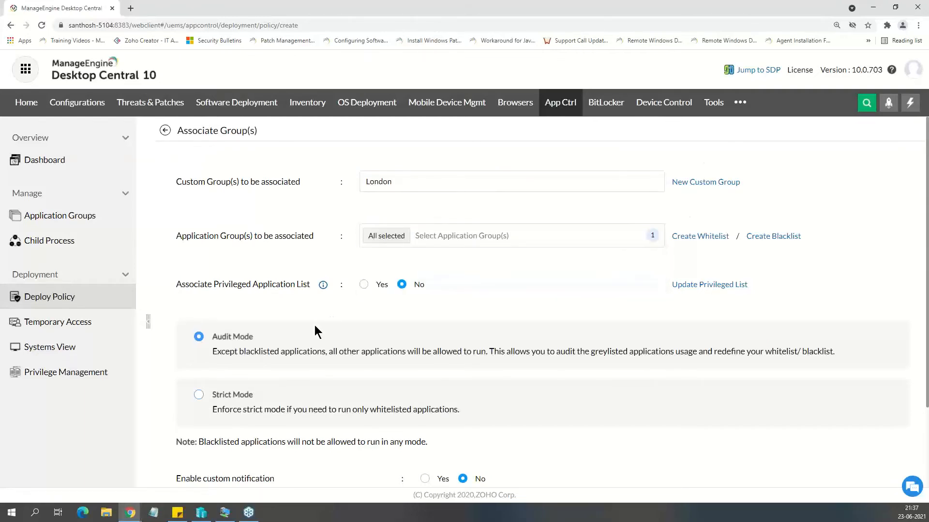
pyautogui.scroll(-1, 402, 291)
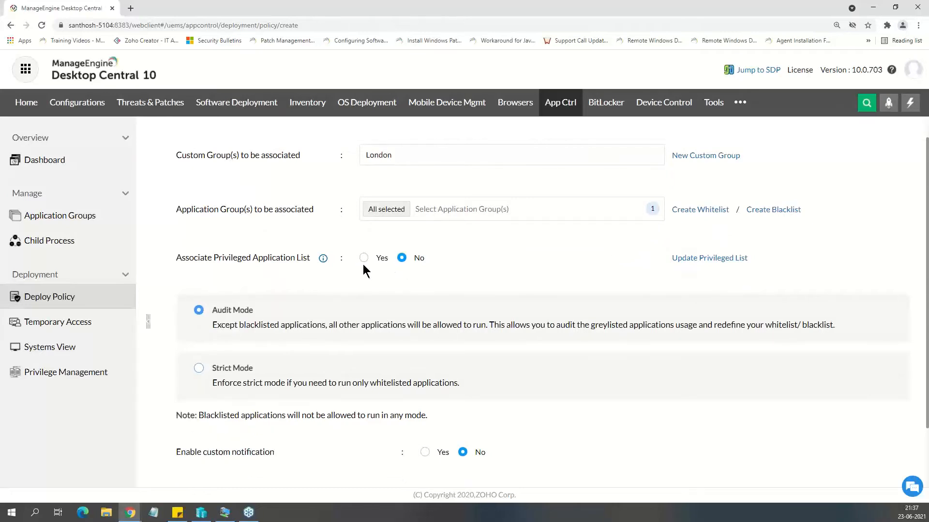
pyautogui.scroll(-3, 363, 266)
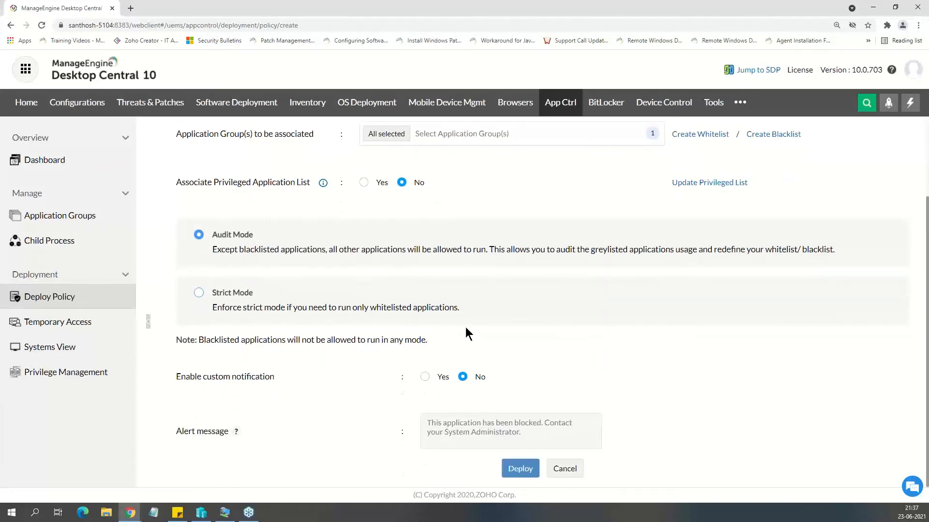
pyautogui.scroll(2, 467, 293)
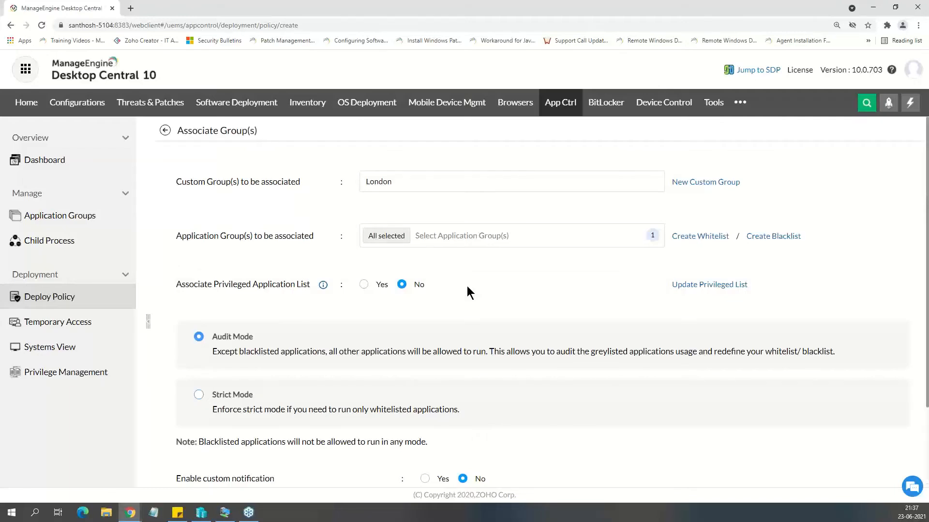
# Leave the association undeployed, start a new temporary access policy and choose WIN-28C9KOBCNQ8 as its target computer.
pyautogui.click(61, 322)
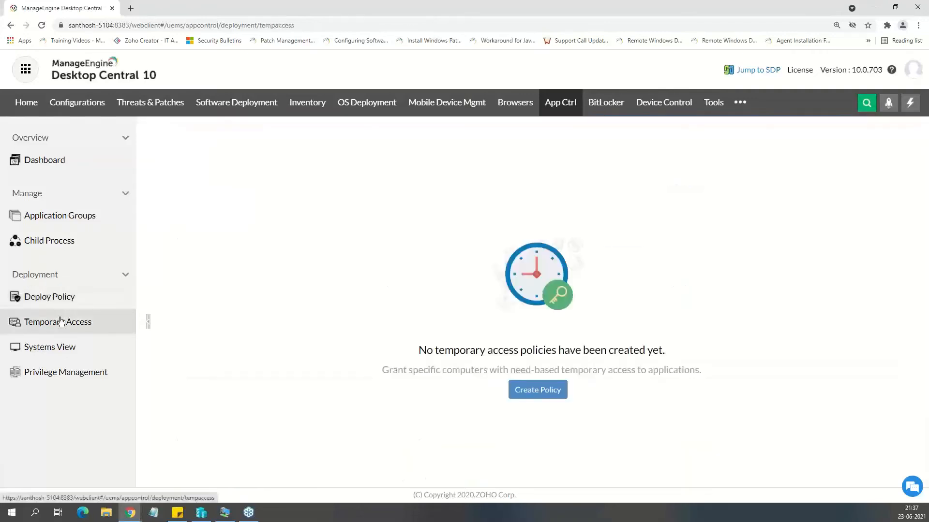
pyautogui.click(540, 396)
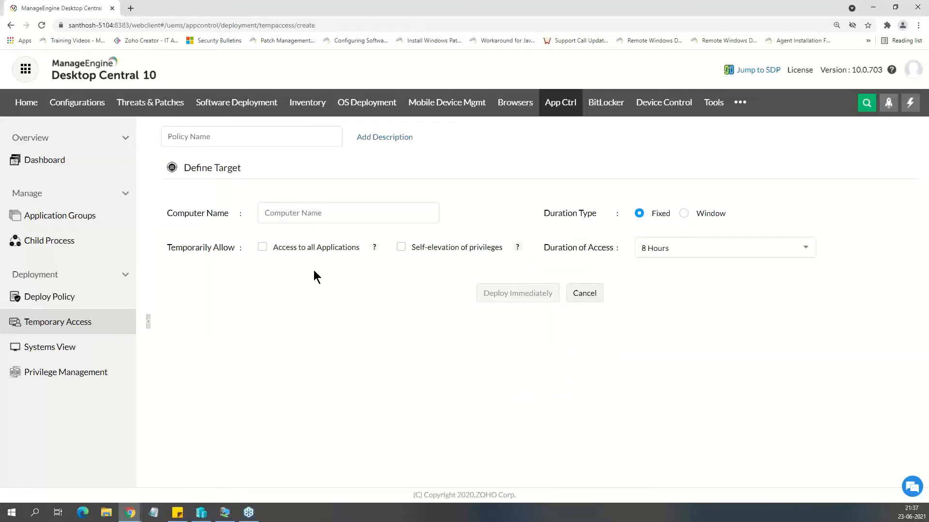
pyautogui.click(300, 213)
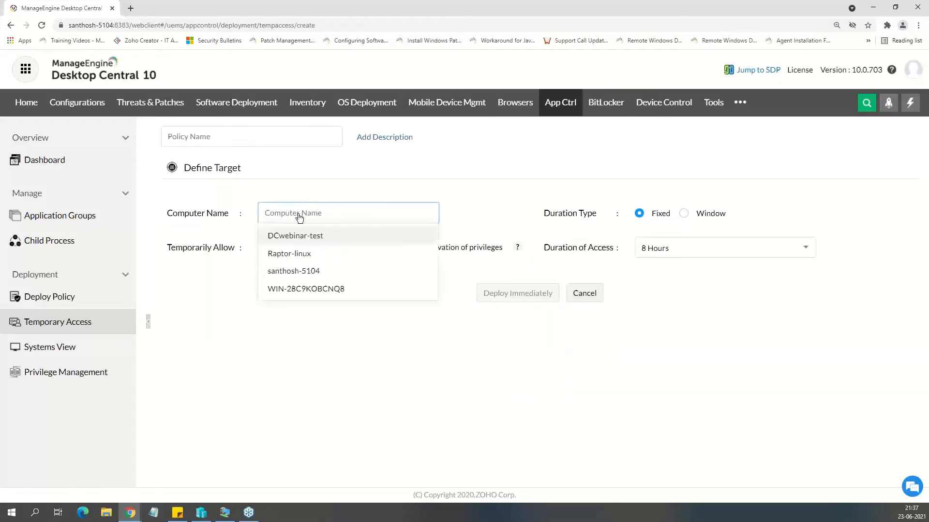
pyautogui.click(282, 291)
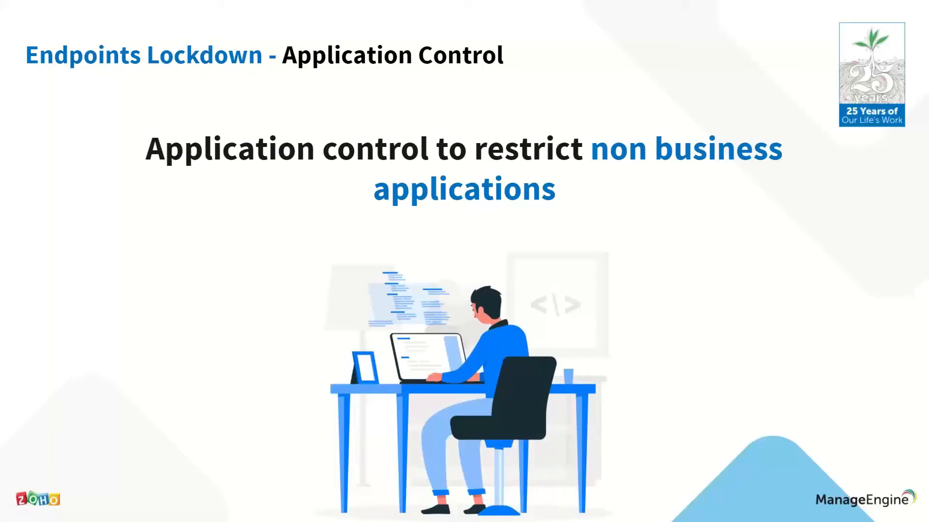
pyautogui.press('Right')
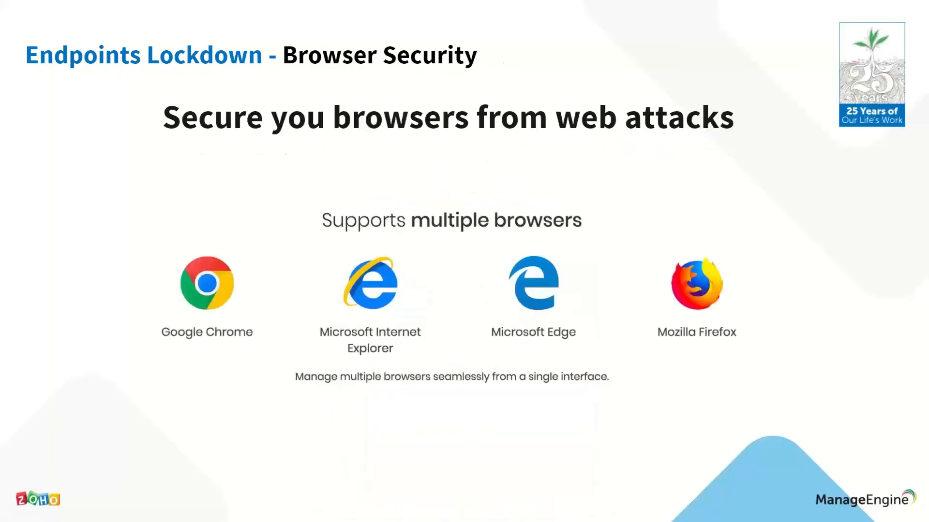
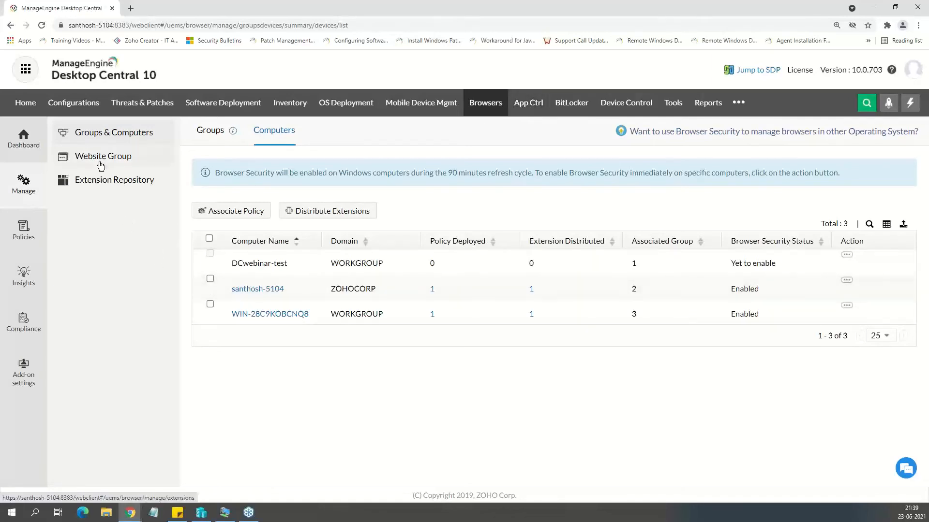
# Review the computer groups available for browser security, including London, and look over the website groups.
pyautogui.click(210, 138)
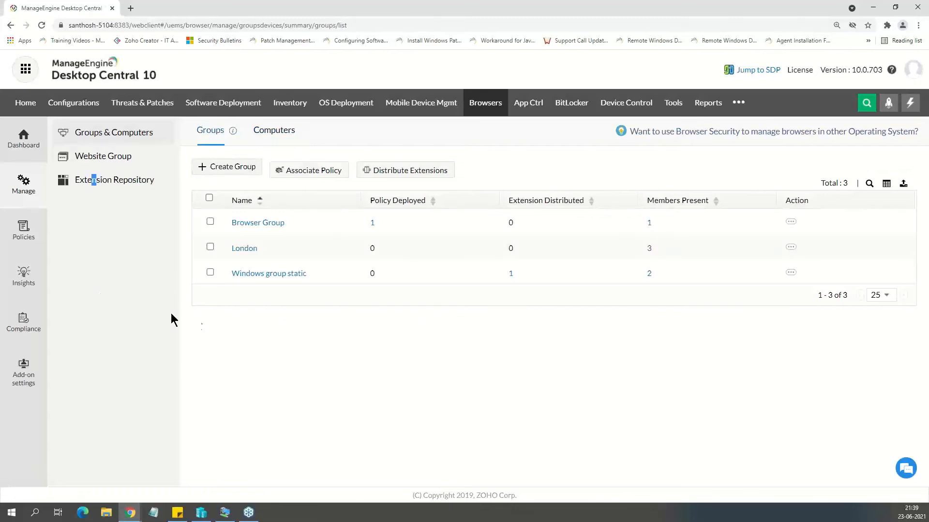
pyautogui.moveTo(261, 249); pyautogui.dragTo(234, 245)
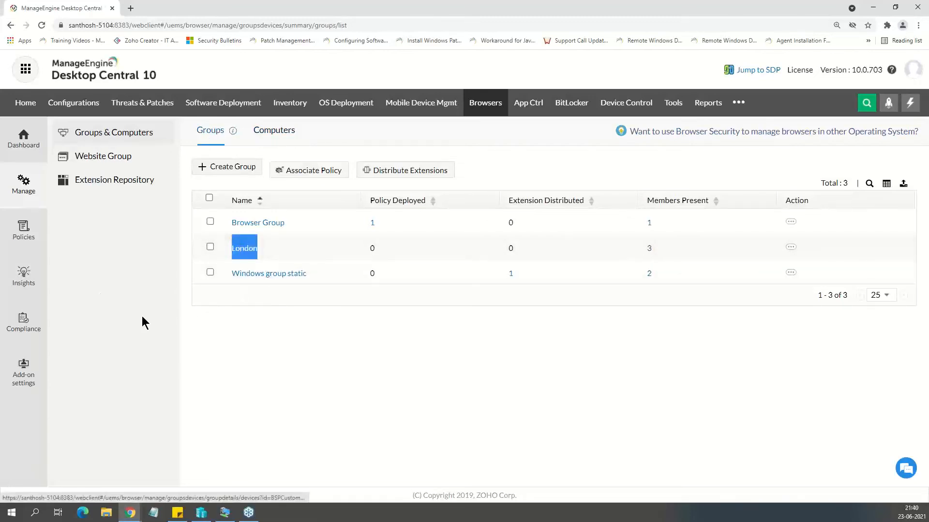
pyautogui.click(130, 323)
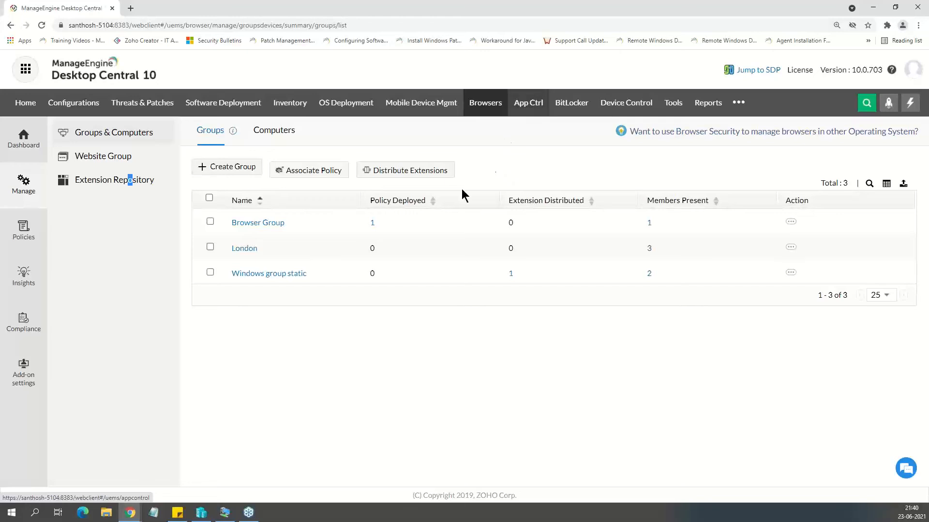
pyautogui.click(109, 385)
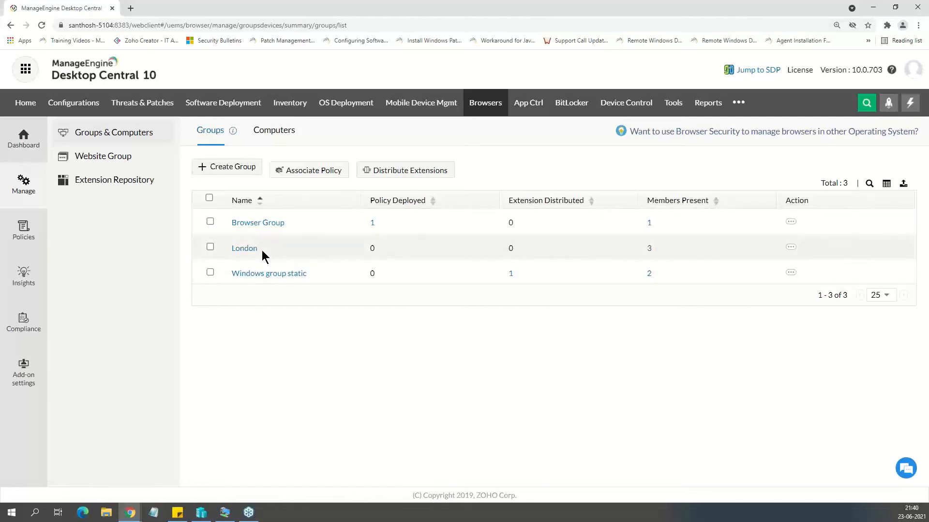
pyautogui.moveTo(261, 252); pyautogui.dragTo(236, 246)
pyautogui.click(177, 323)
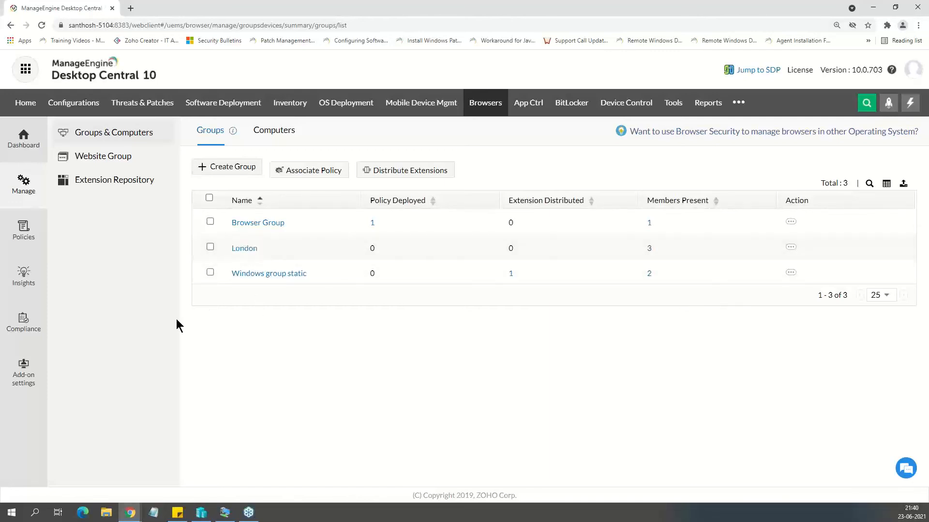
pyautogui.click(113, 156)
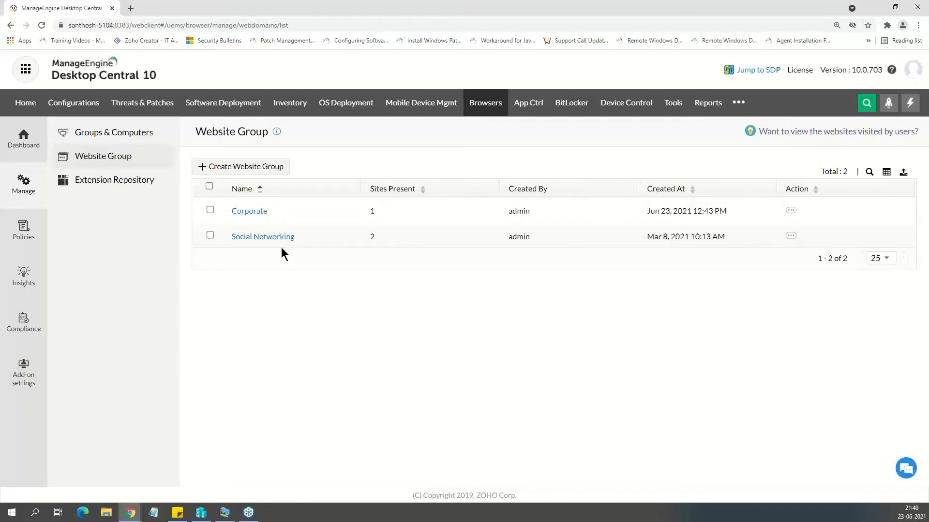
# Open the Extension Repository and start adding a new extension for Google Chrome.
pyautogui.click(133, 188)
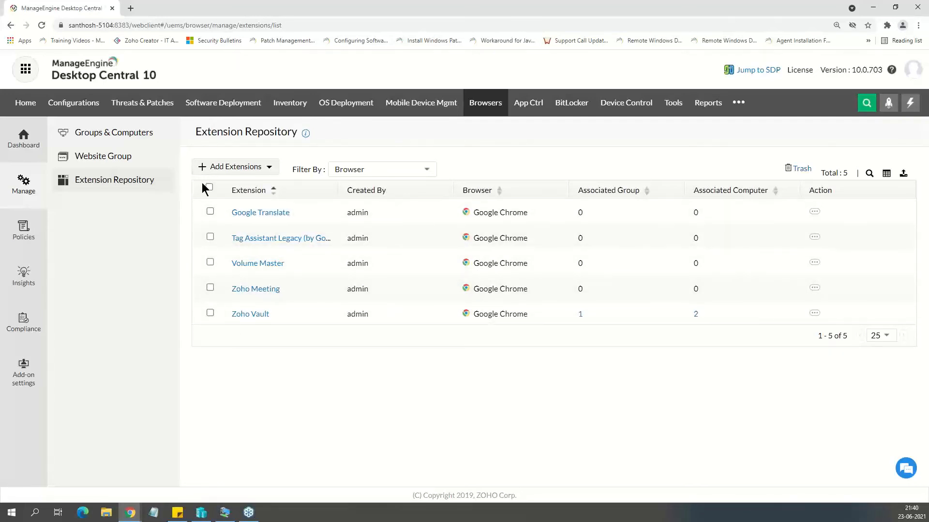
pyautogui.click(246, 173)
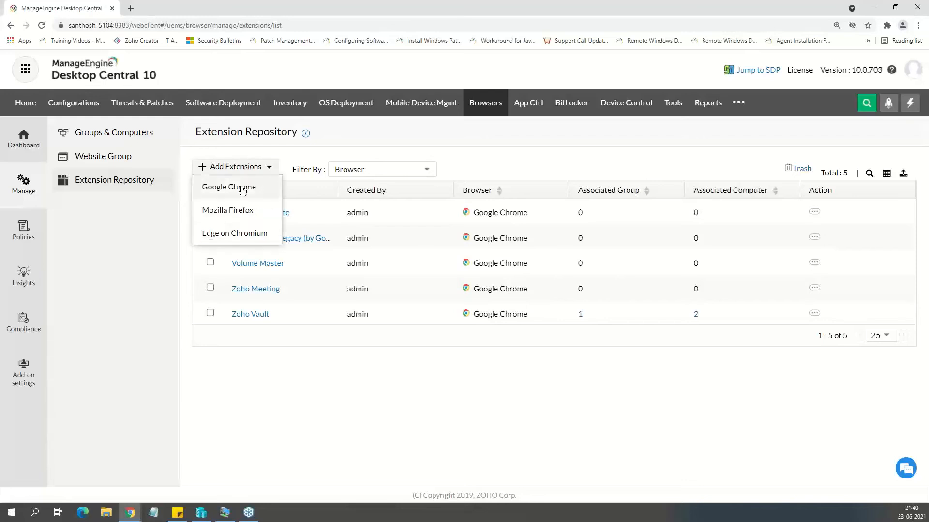
pyautogui.click(243, 189)
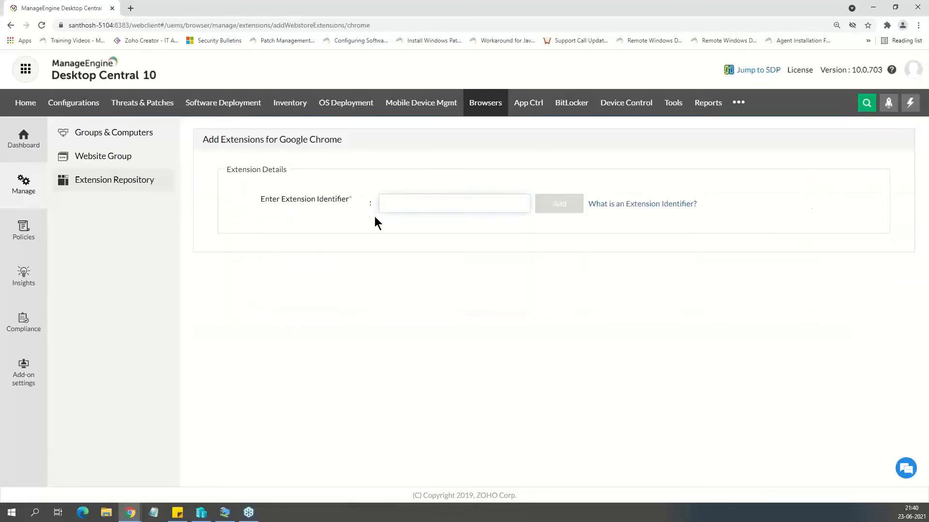
pyautogui.click(401, 204)
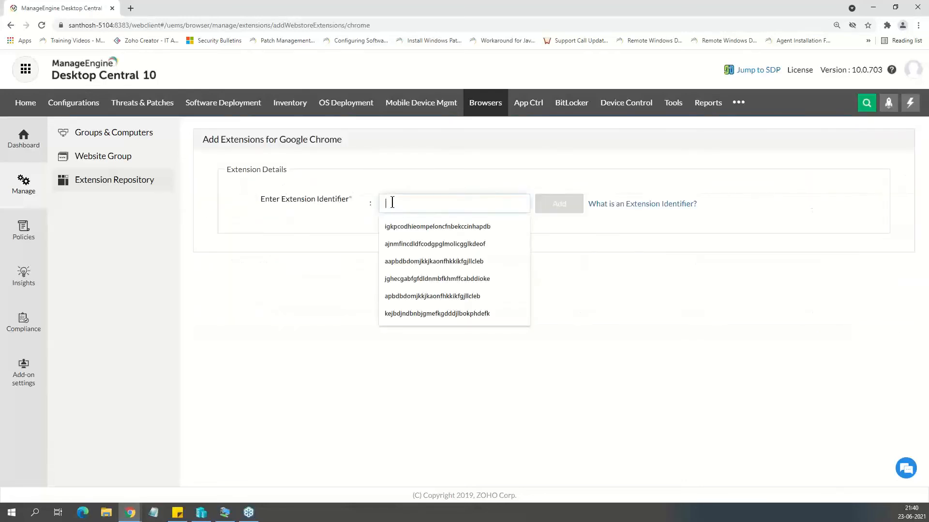
pyautogui.click(312, 229)
# Find the Google Tone extension in the Chrome Web Store on a separate page and copy its identifier from the page address.
pyautogui.click(131, 8)
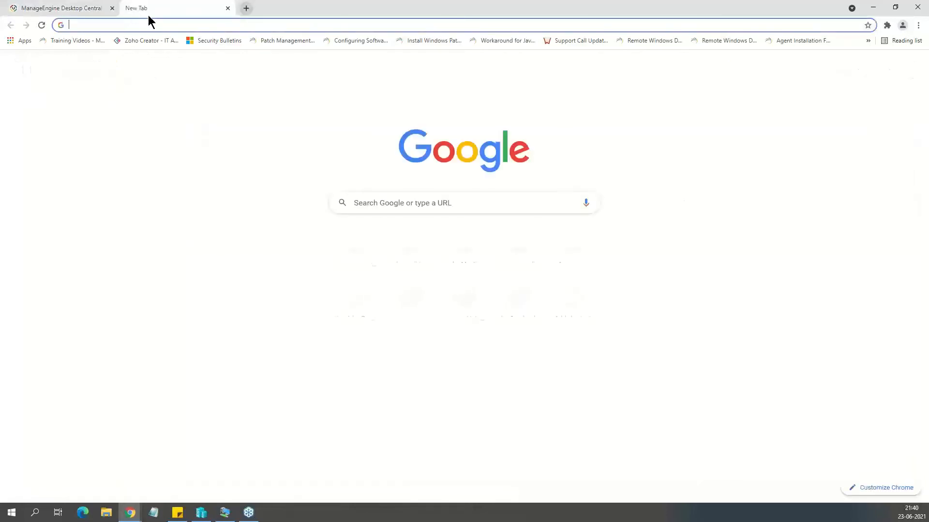
pyautogui.write('chrome extenstion')
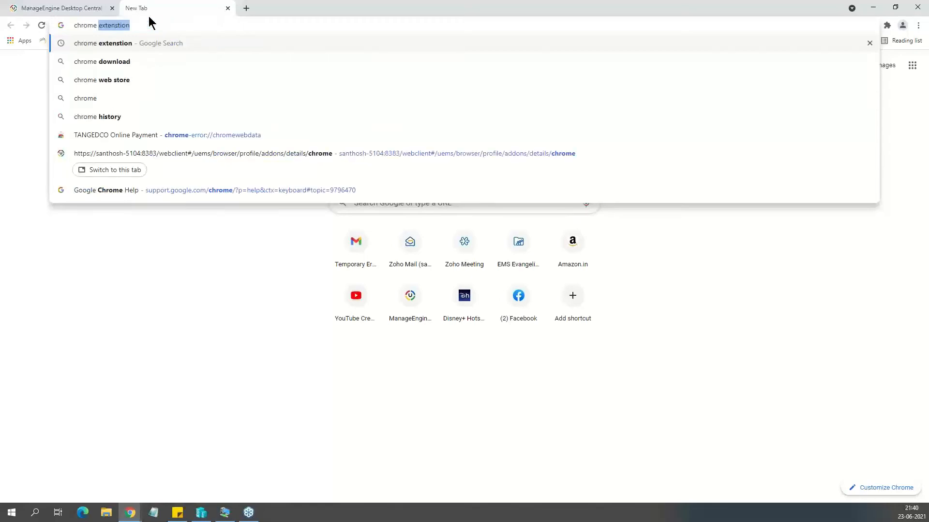
pyautogui.press('Return')
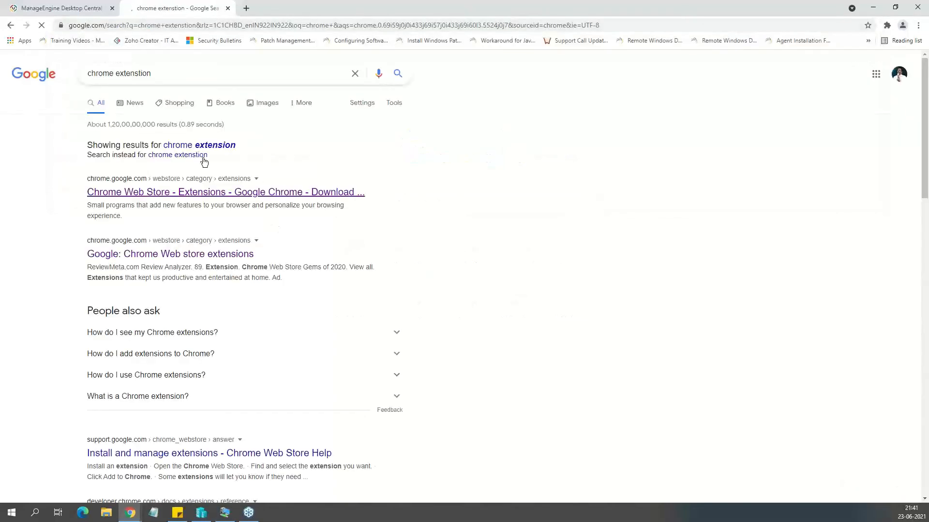
pyautogui.click(187, 196)
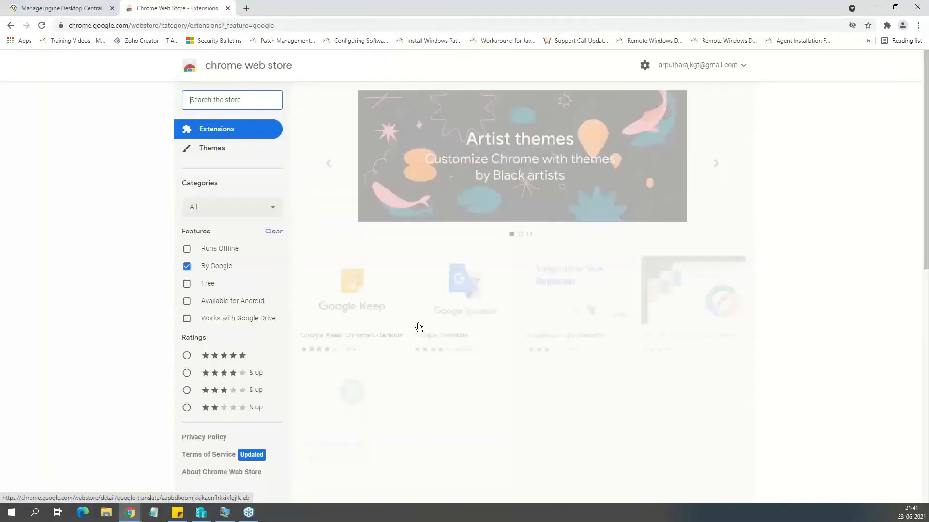
pyautogui.scroll(-2, 518, 354)
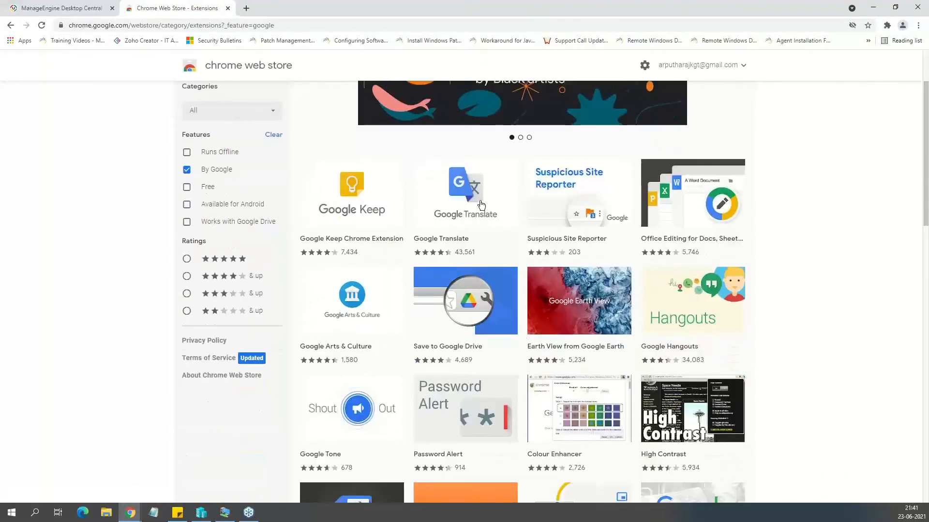
pyautogui.scroll(-2, 384, 327)
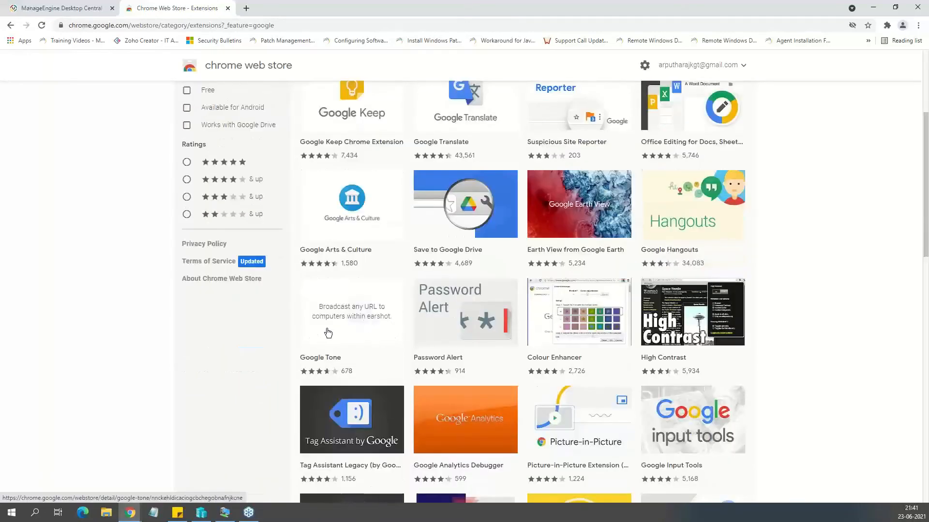
pyautogui.click(362, 323)
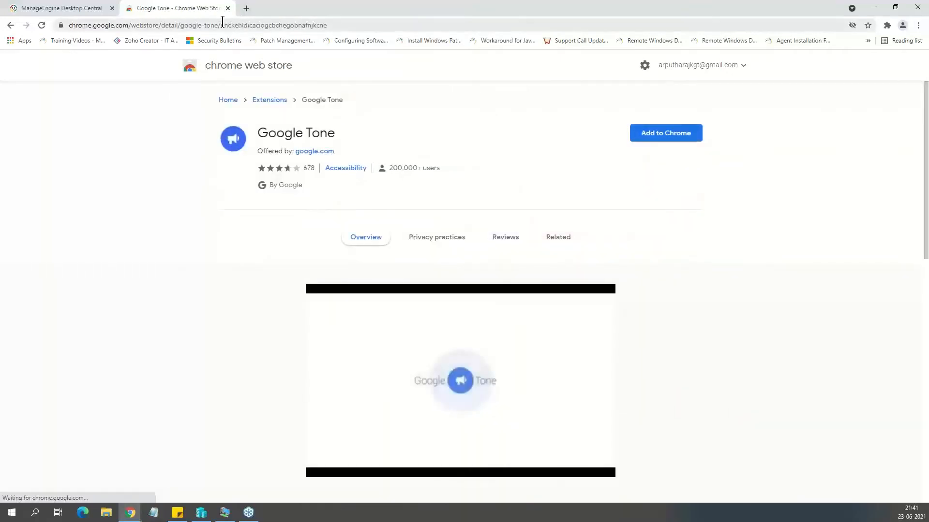
pyautogui.moveTo(221, 26); pyautogui.dragTo(331, 53)
pyautogui.hotkey('ctrl', 'c')
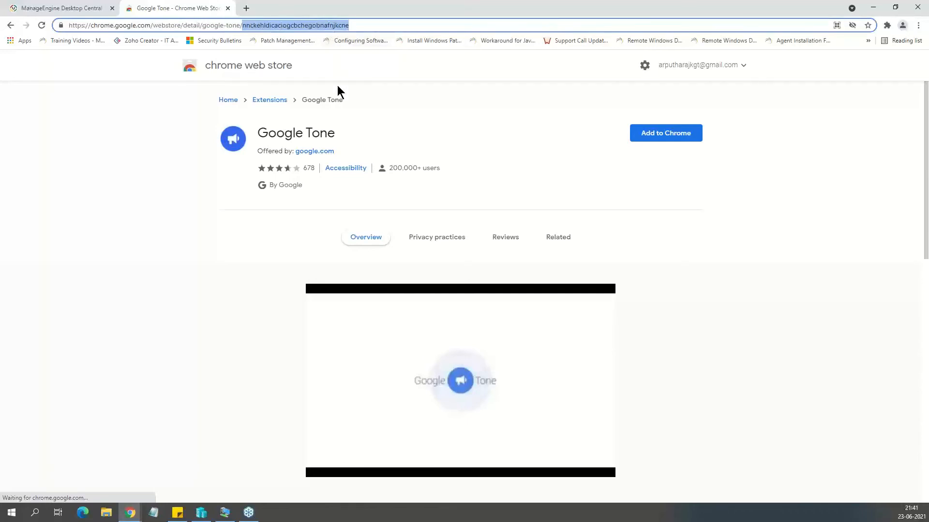
# Return to Desktop Central, look up the copied extension identifier and add Google Tone to the Extension Repository.
pyautogui.click(65, 8)
pyautogui.click(447, 203)
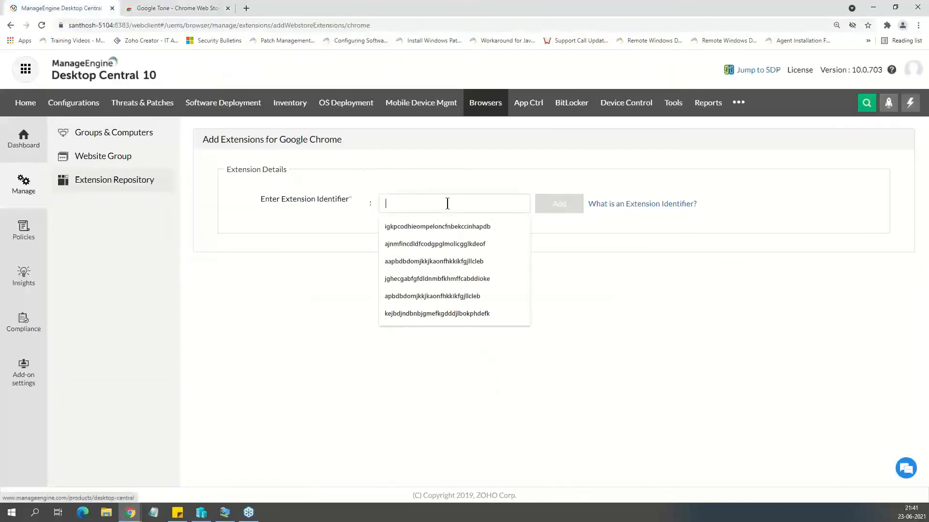
pyautogui.hotkey('ctrl', 'v')
pyautogui.click(556, 203)
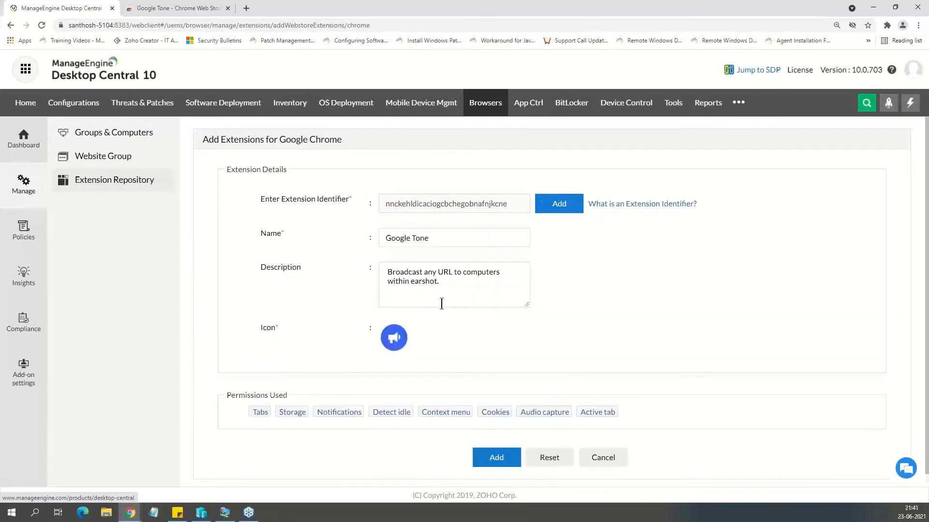
pyautogui.scroll(-1, 484, 435)
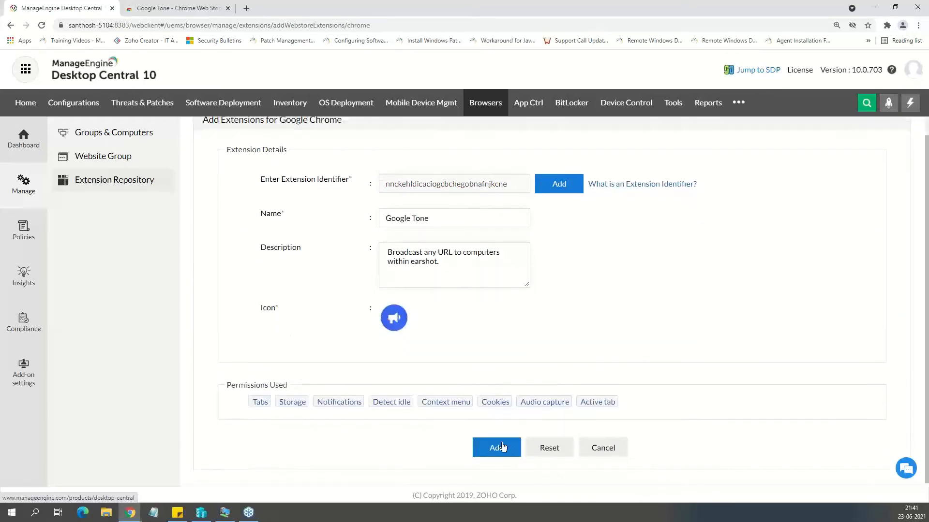
pyautogui.click(503, 447)
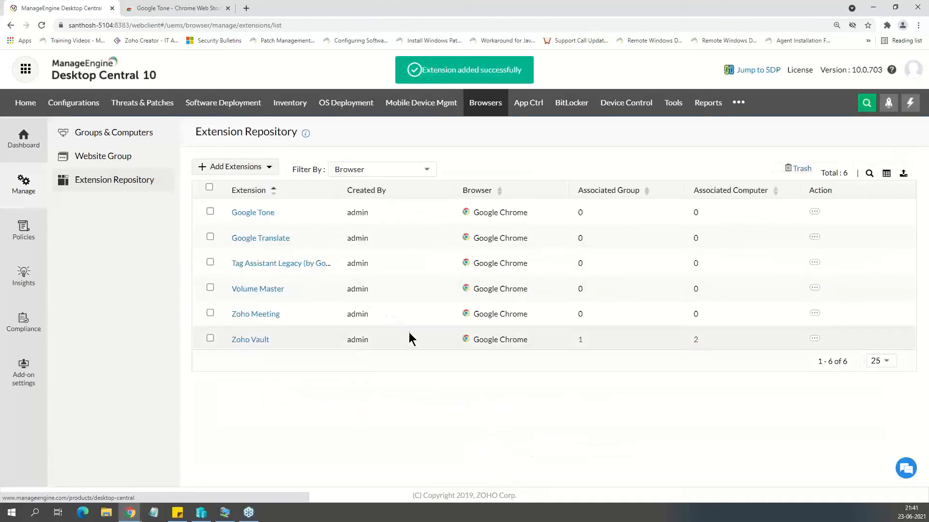
pyautogui.click(814, 314)
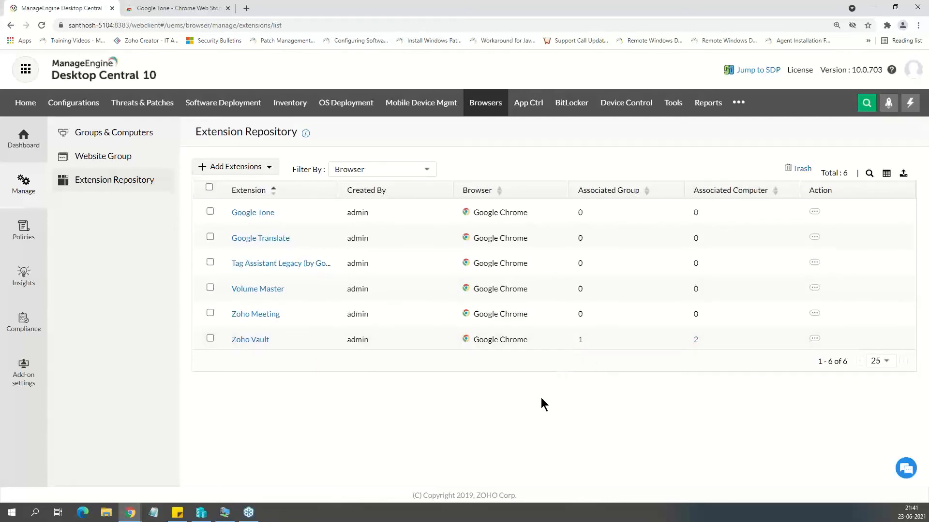
# Create a new Add-on Management policy and blacklist the YouTube extension for Google Chrome.
pyautogui.click(23, 227)
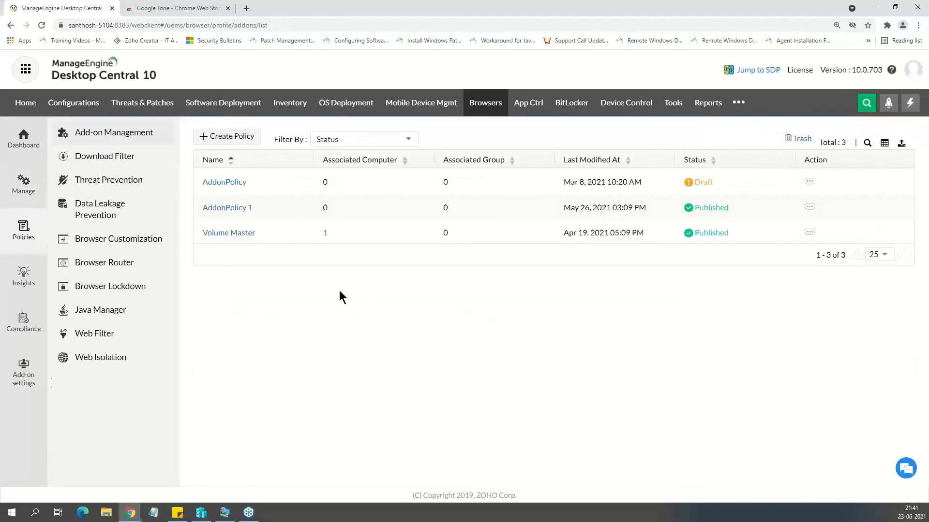
pyautogui.click(205, 138)
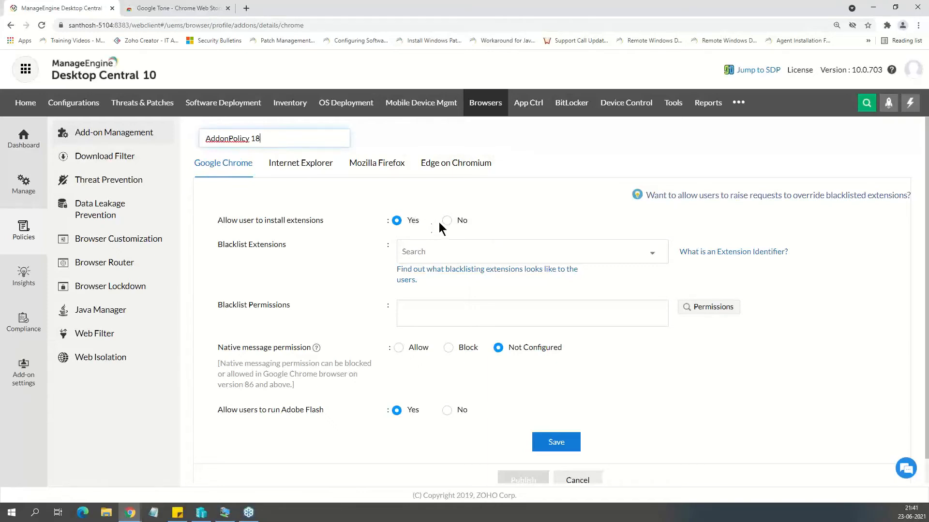
pyautogui.click(426, 252)
pyautogui.click(432, 339)
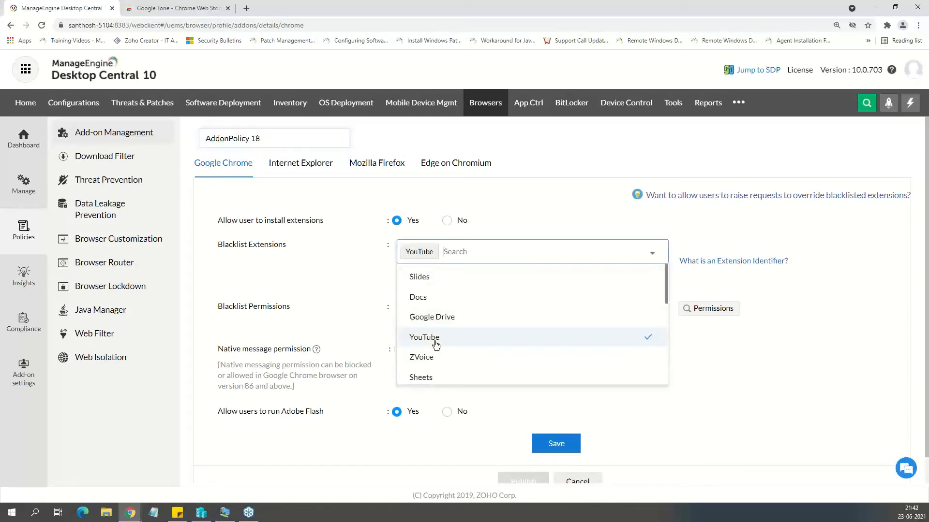
pyautogui.click(315, 274)
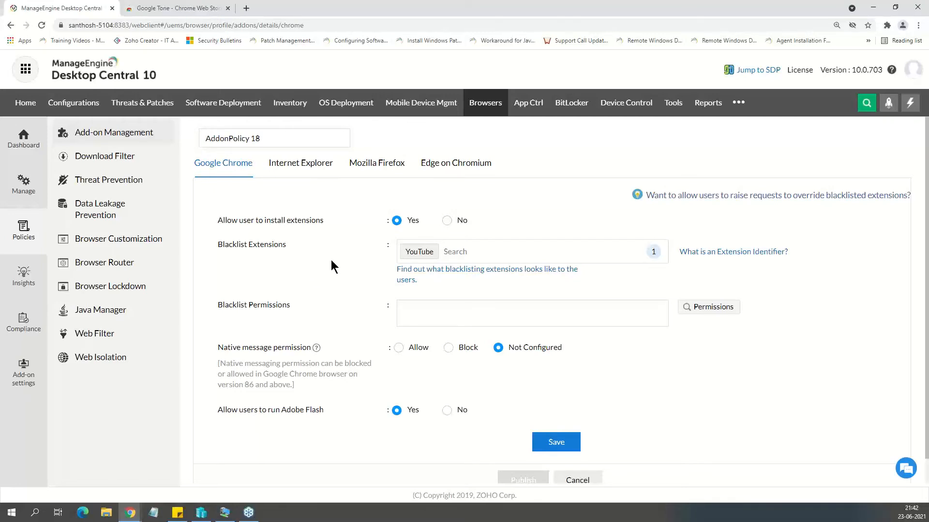
pyautogui.click(487, 252)
pyautogui.click(316, 277)
# Examine the extension permissions available for blacklisting in Google Chrome and leave without selecting any.
pyautogui.click(727, 312)
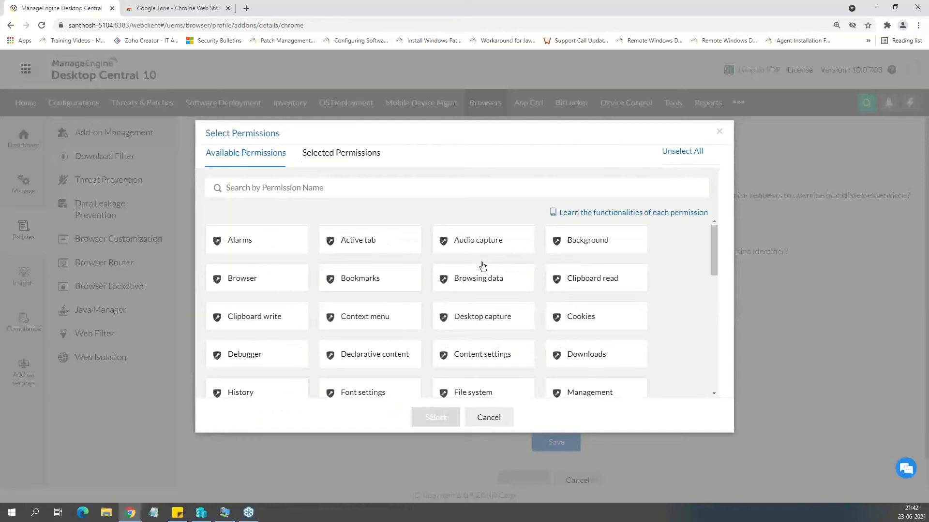
pyautogui.scroll(-10, 484, 291)
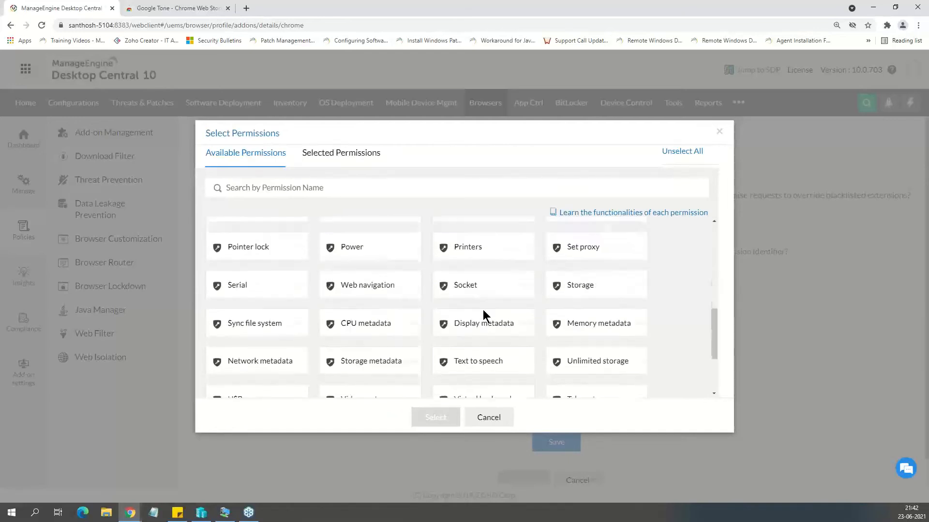
pyautogui.scroll(-1, 507, 370)
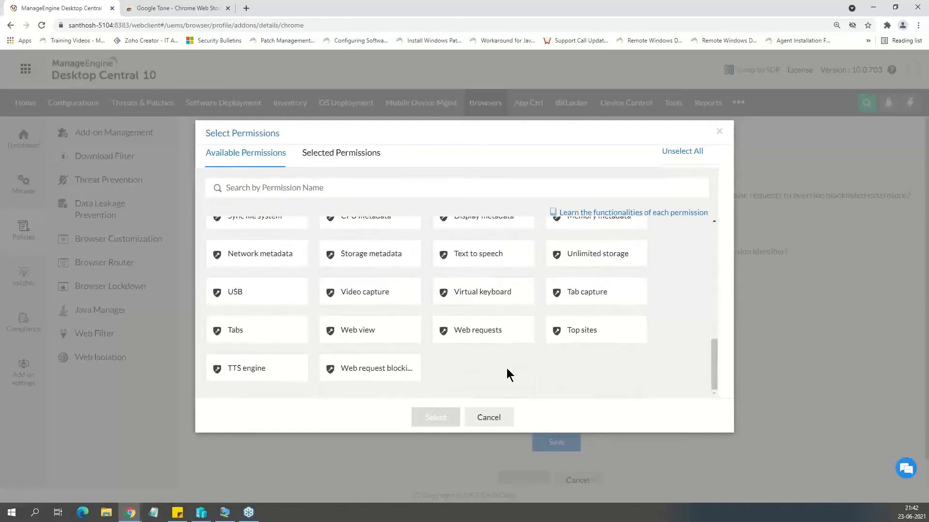
pyautogui.scroll(3, 509, 372)
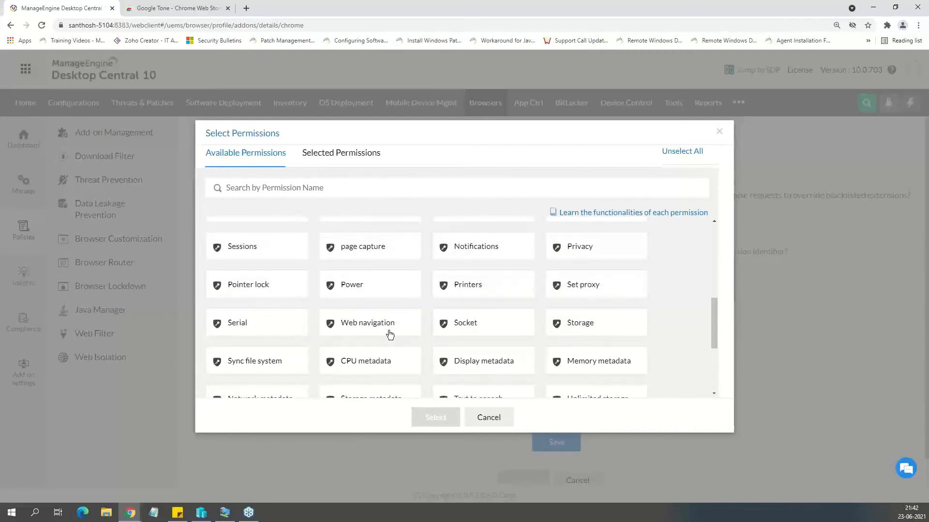
pyautogui.scroll(2, 387, 335)
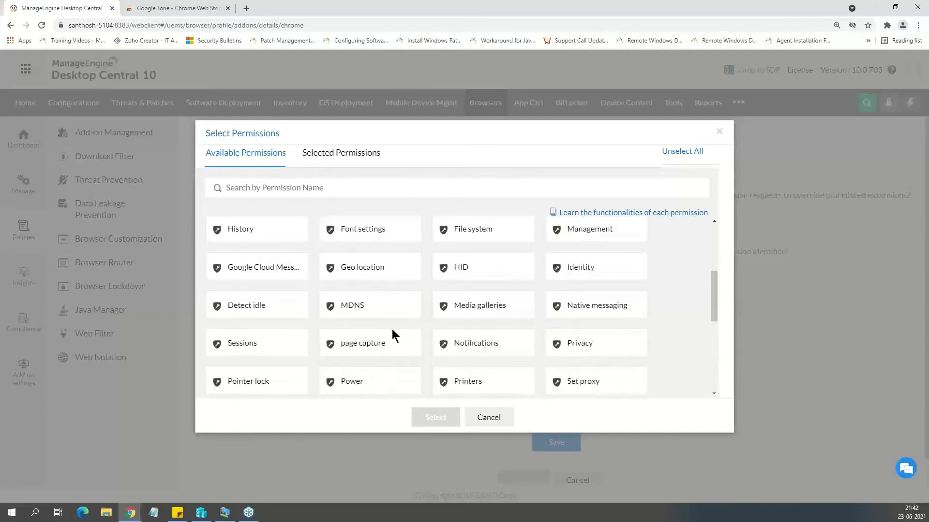
pyautogui.scroll(3, 387, 344)
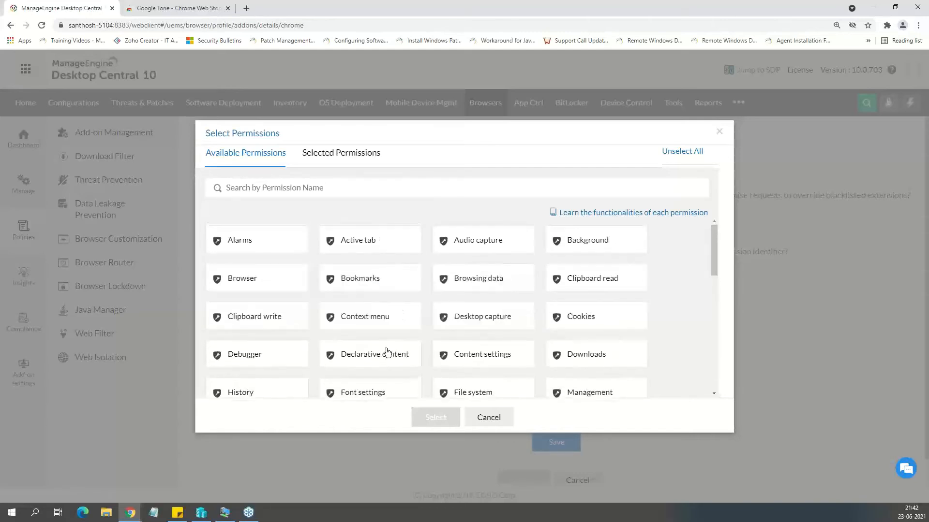
pyautogui.click(720, 131)
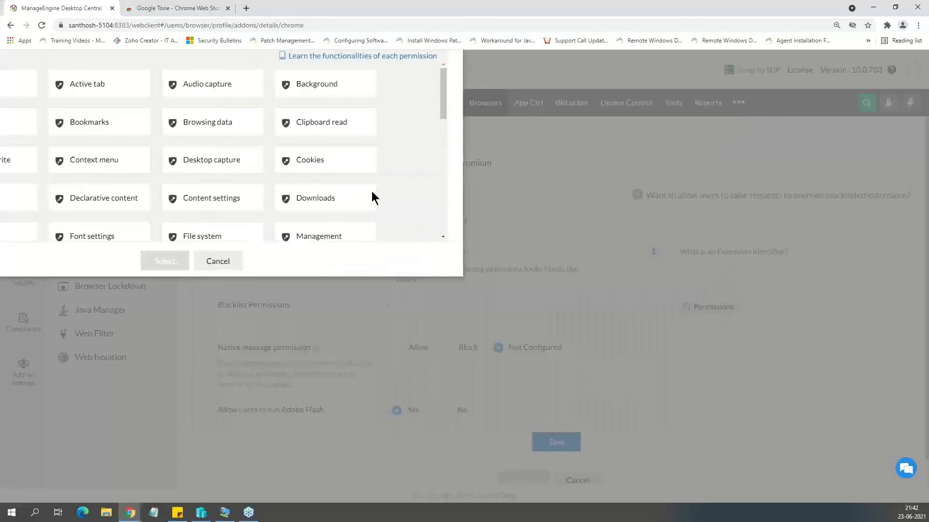
pyautogui.click(226, 261)
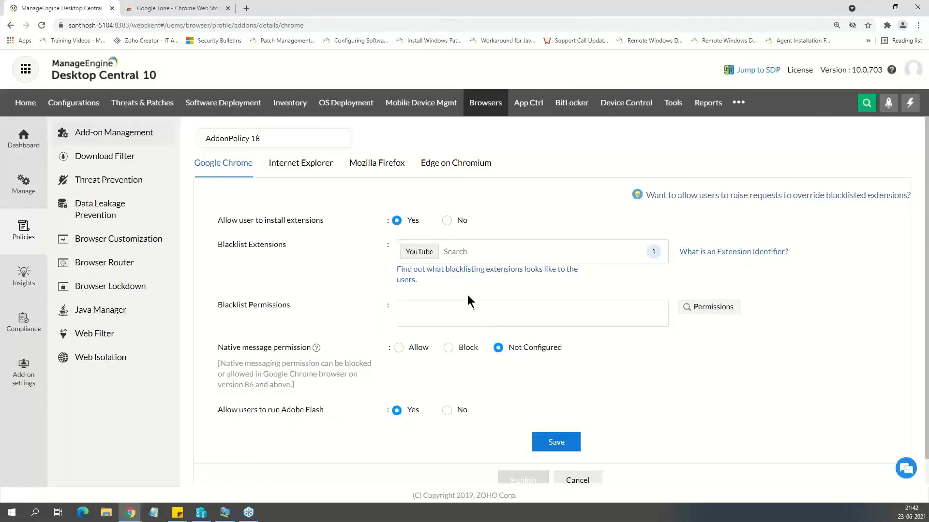
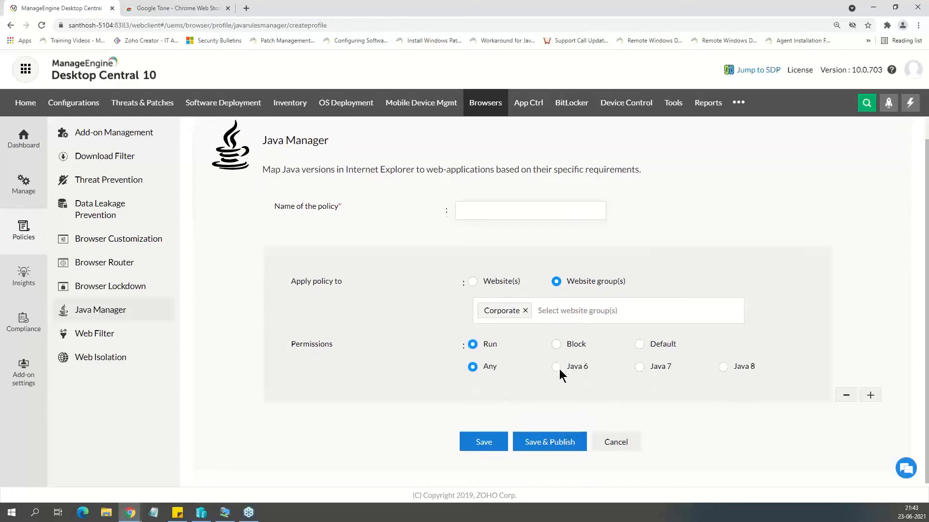
# Name the Java policy Corporate sites, set it to run Java SE 6 Update 24 with a version match rule, and publish it.
pyautogui.click(558, 367)
pyautogui.click(490, 216)
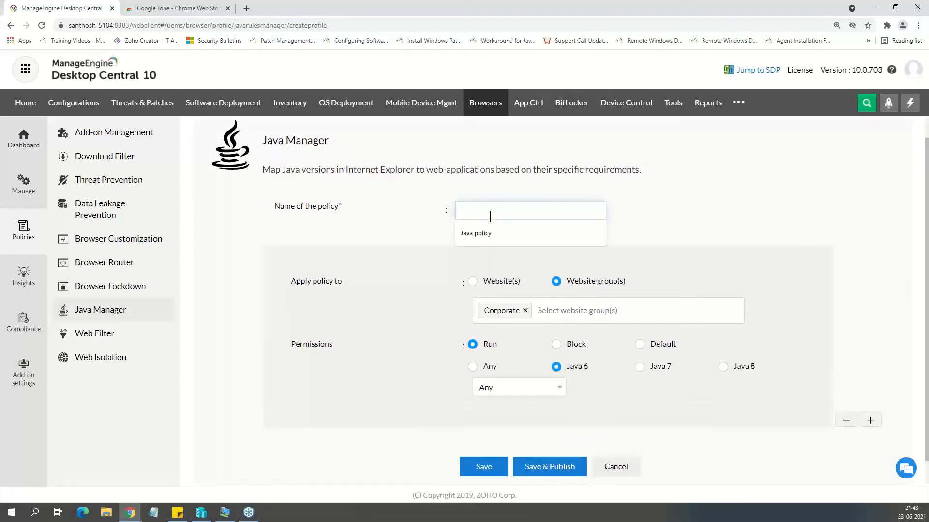
pyautogui.write('Corporate')
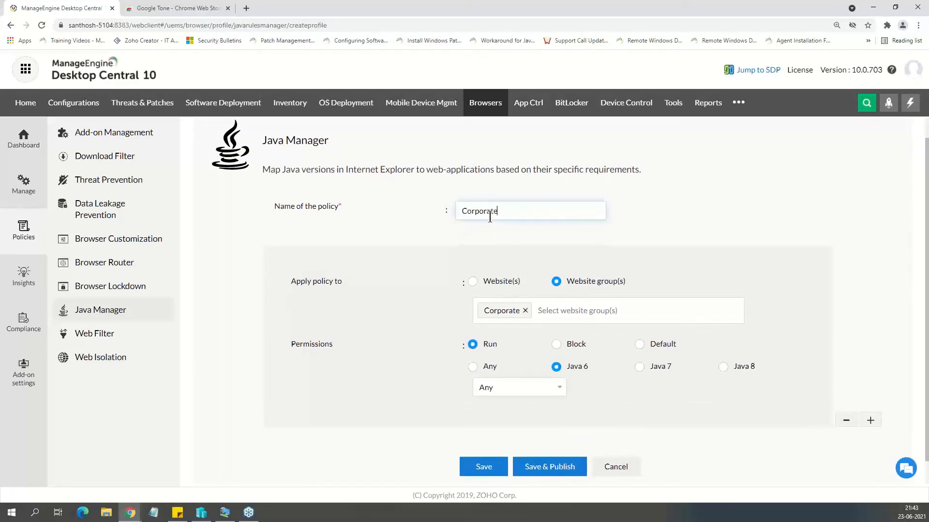
pyautogui.write(' sites')
pyautogui.click(500, 393)
pyautogui.click(512, 340)
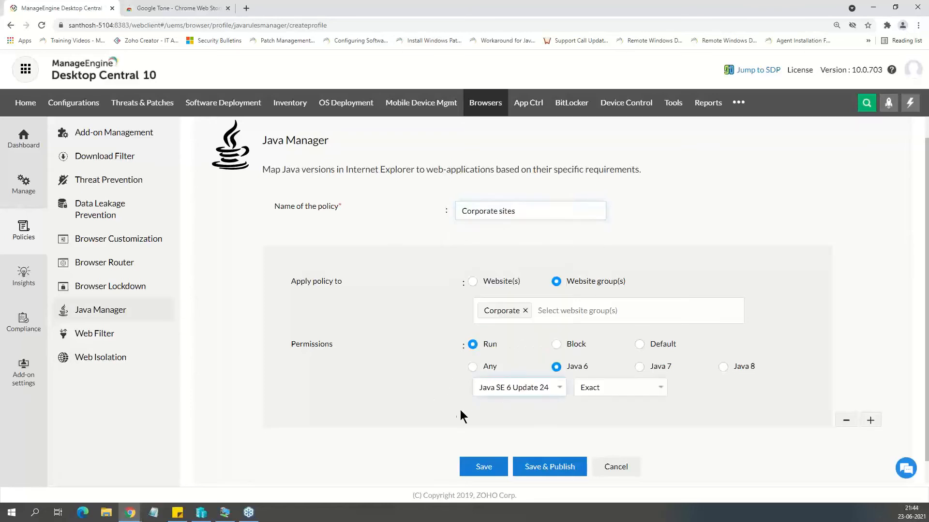
pyautogui.click(659, 389)
pyautogui.click(635, 413)
pyautogui.click(534, 467)
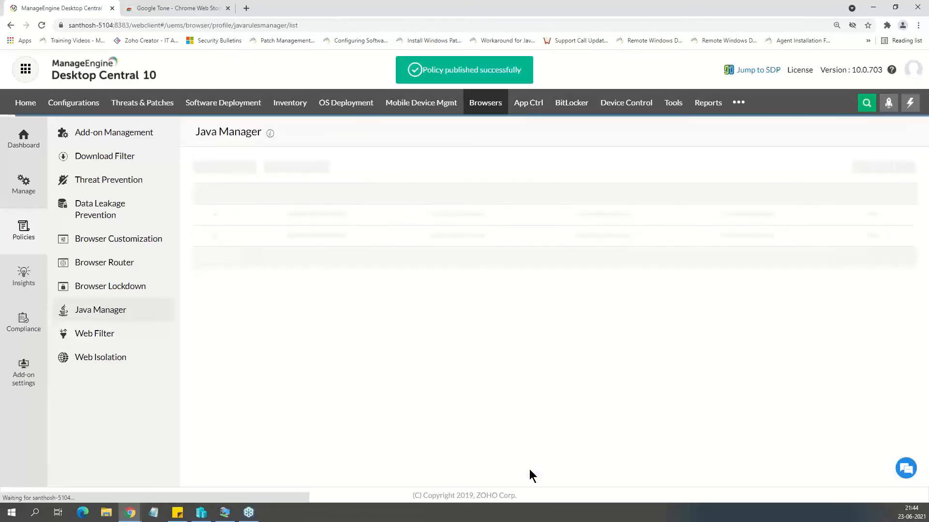
# Create another Java Manager policy named Block Java and apply it to the Social Networking website group.
pyautogui.click(224, 170)
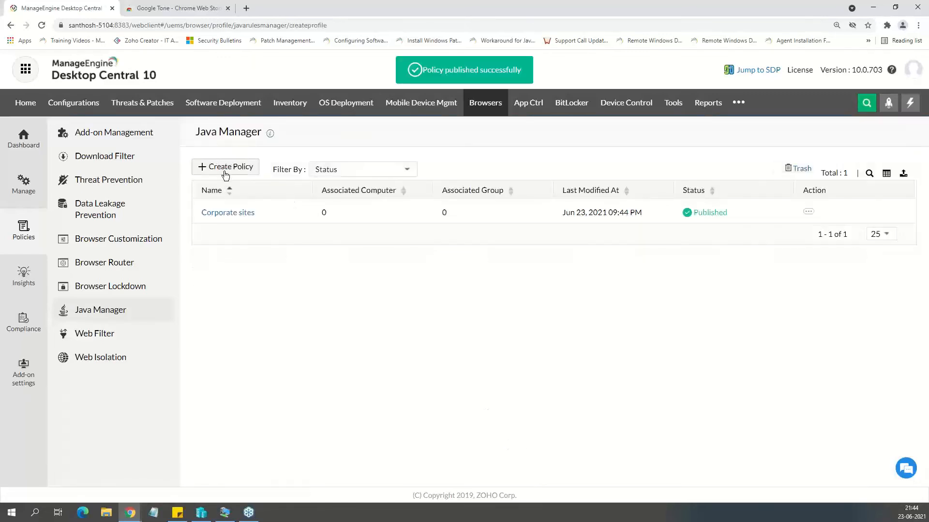
pyautogui.click(529, 242)
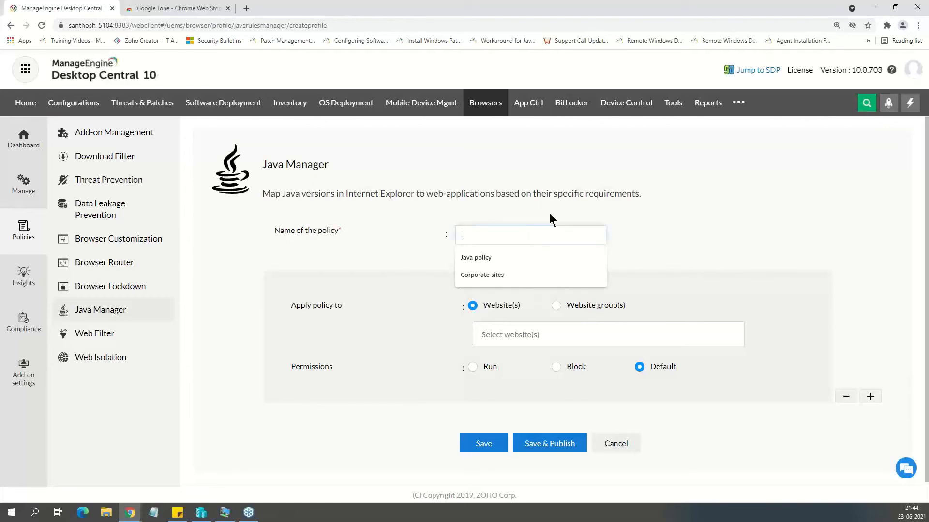
pyautogui.write('Block Java')
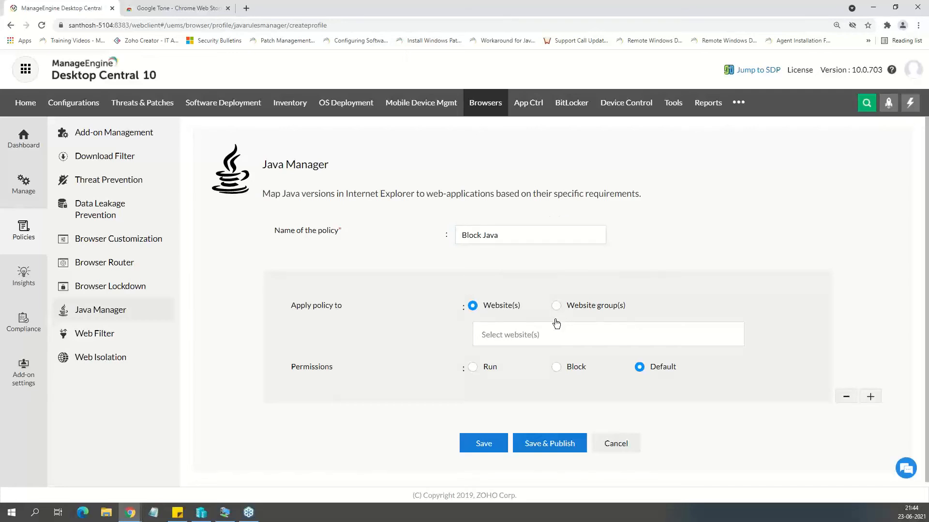
pyautogui.click(557, 304)
pyautogui.click(554, 342)
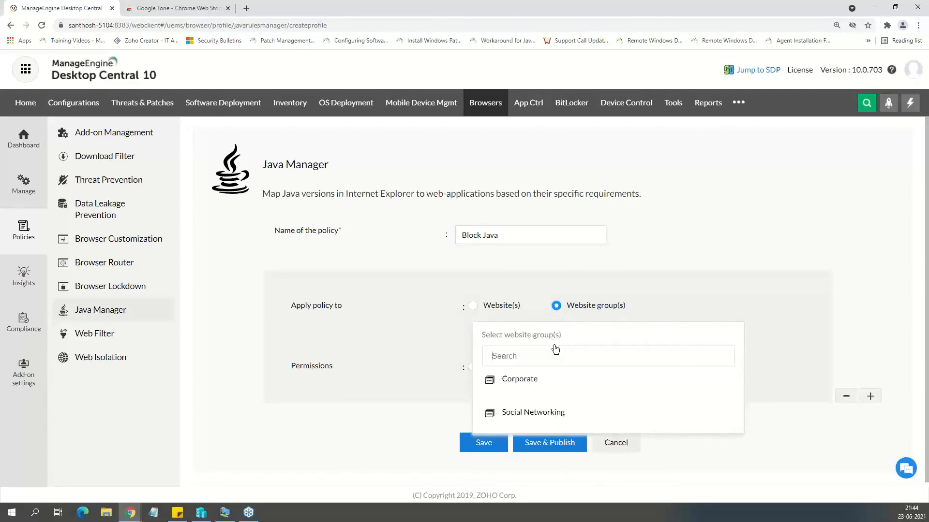
pyautogui.click(535, 415)
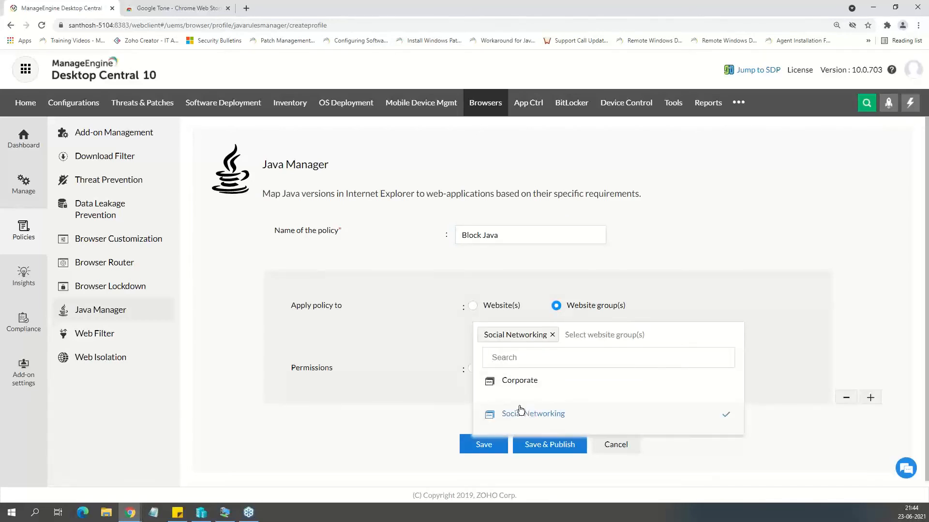
pyautogui.doubleClick(385, 368)
pyautogui.click(359, 355)
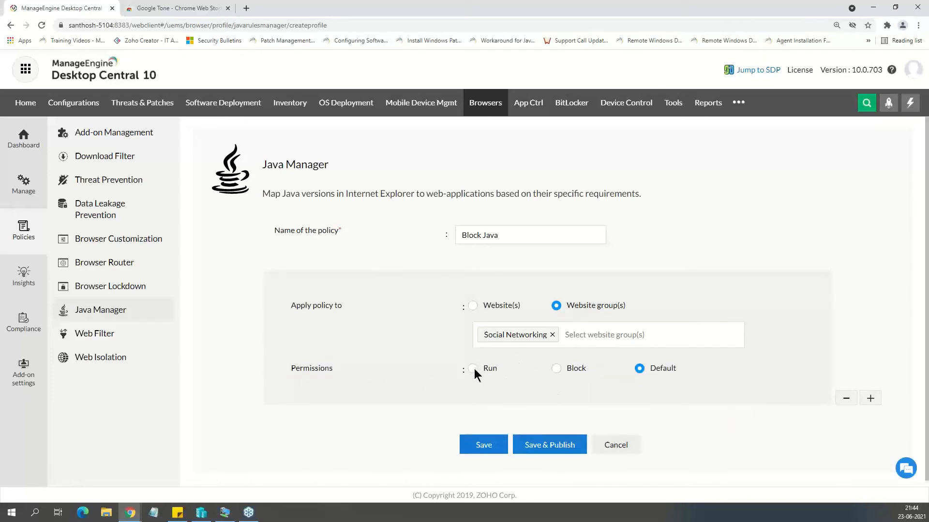
# Set the Block Java policy's permission to Block and publish the policy.
pyautogui.click(557, 369)
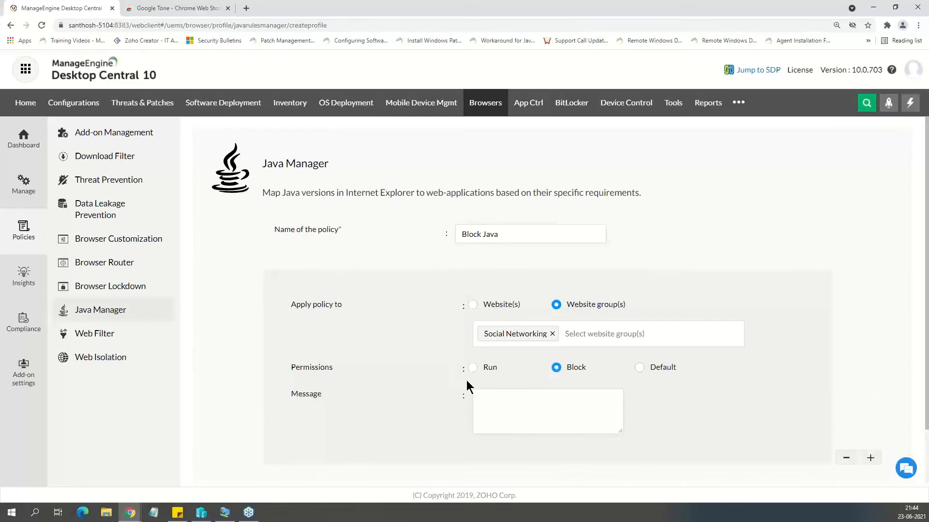
pyautogui.scroll(-2, 466, 380)
pyautogui.click(550, 443)
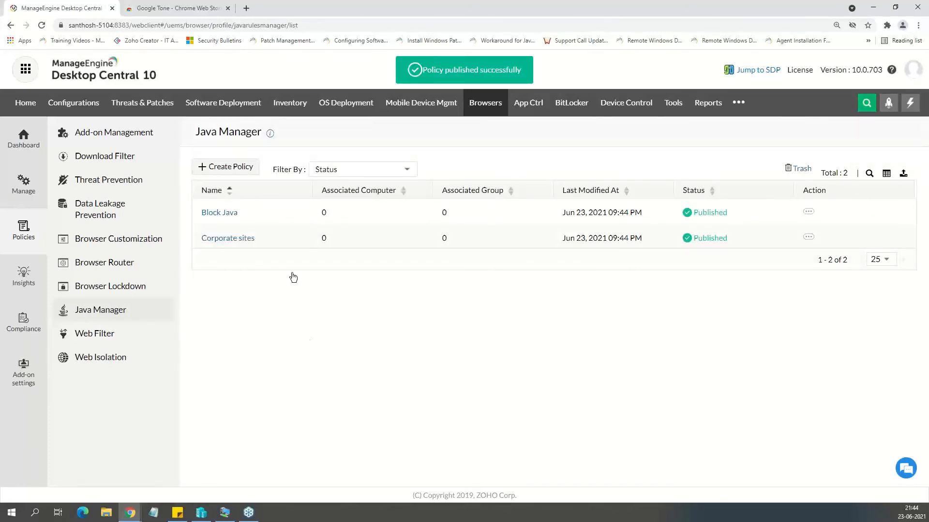
pyautogui.click(119, 140)
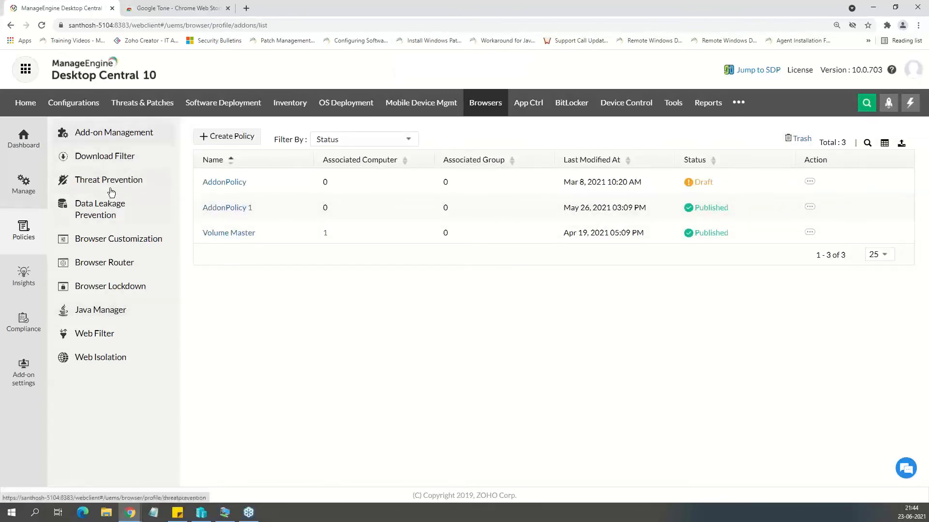
pyautogui.click(118, 308)
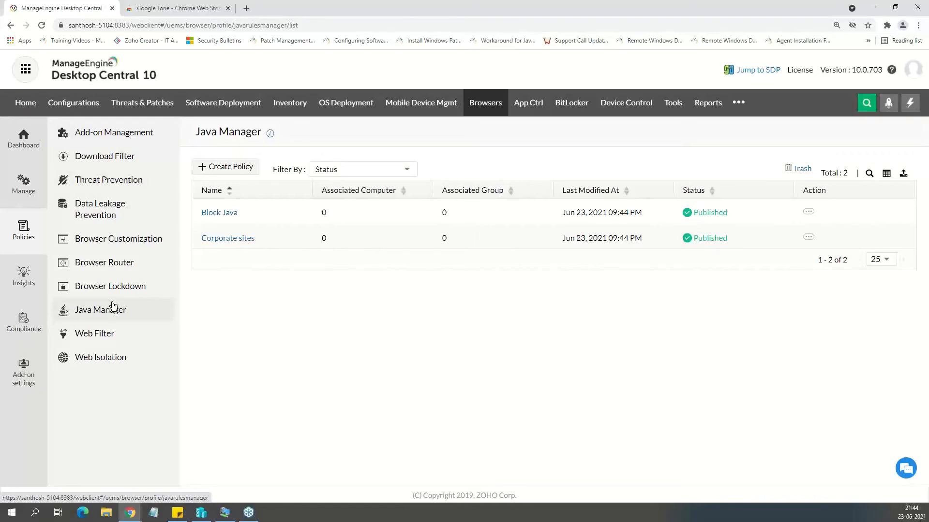
# Select Corporate sites, Block Java, Block Facebook and AddonPolicy 1 for deployment to the London browser group, but cancel without deploying.
pyautogui.click(25, 183)
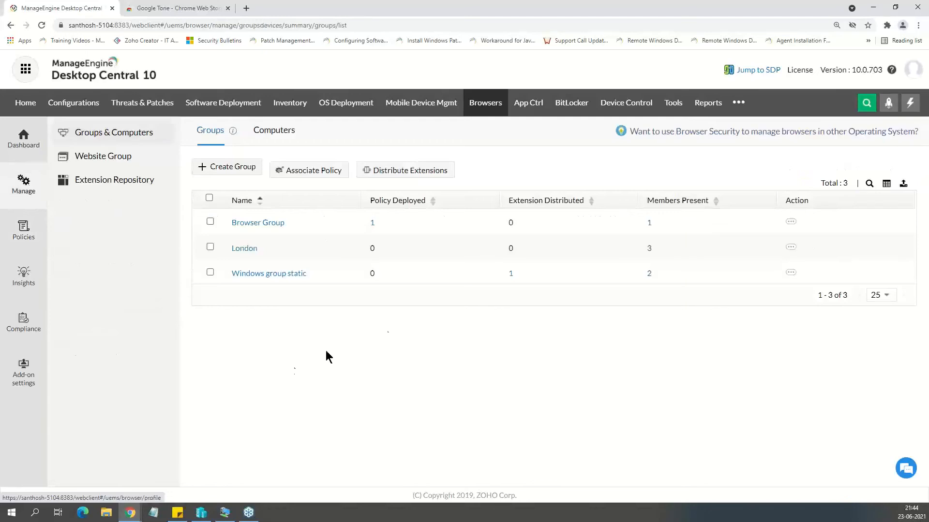
pyautogui.click(791, 247)
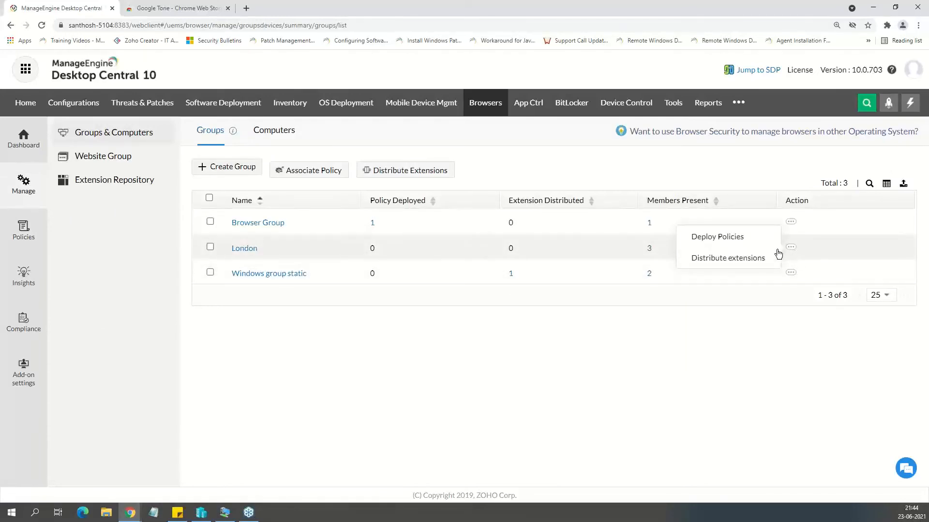
pyautogui.click(742, 245)
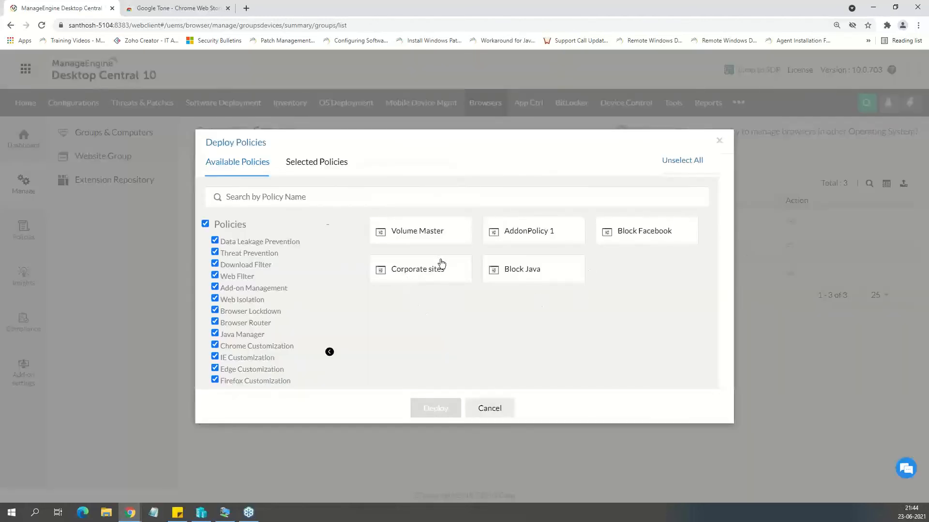
pyautogui.click(399, 276)
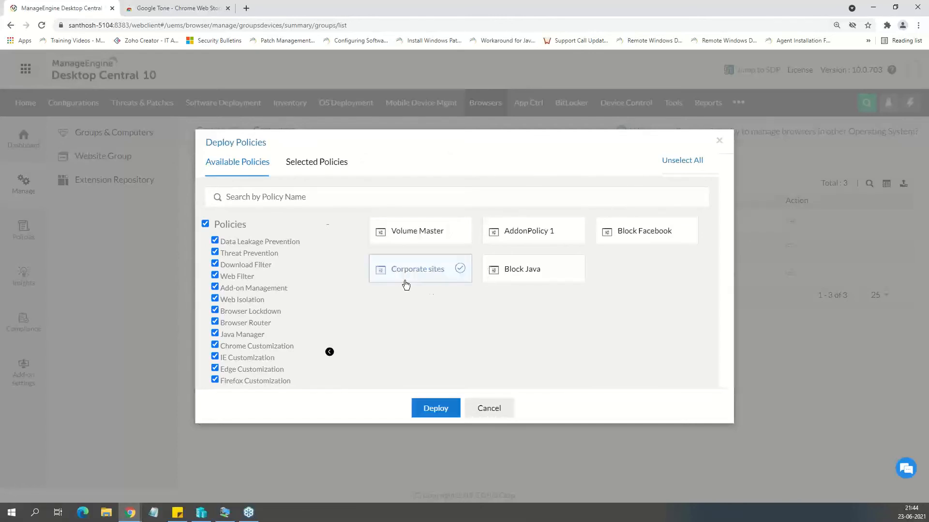
pyautogui.click(552, 276)
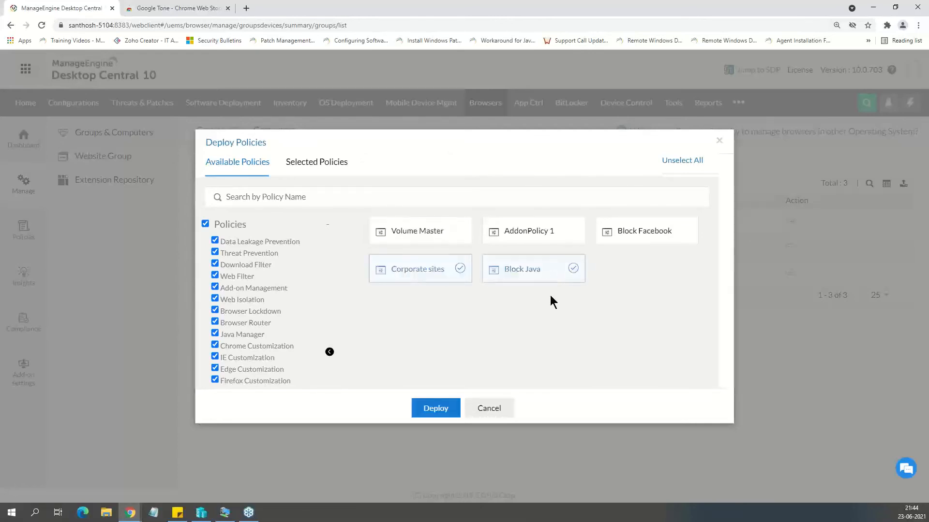
pyautogui.click(644, 233)
pyautogui.click(549, 235)
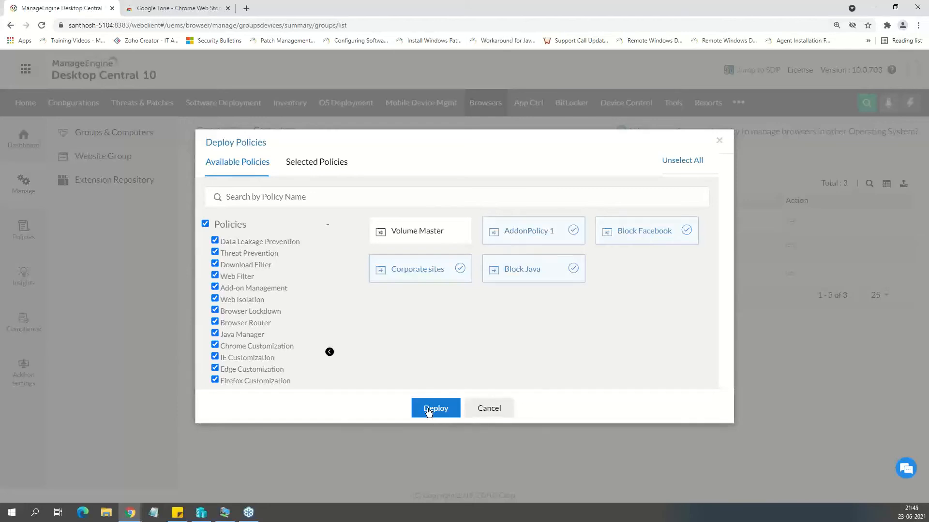
pyautogui.click(475, 412)
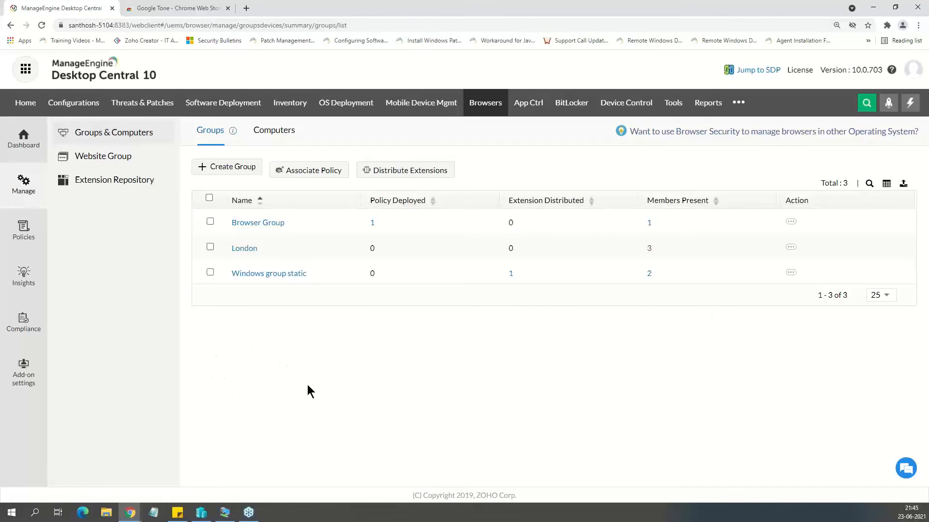
pyautogui.click(24, 239)
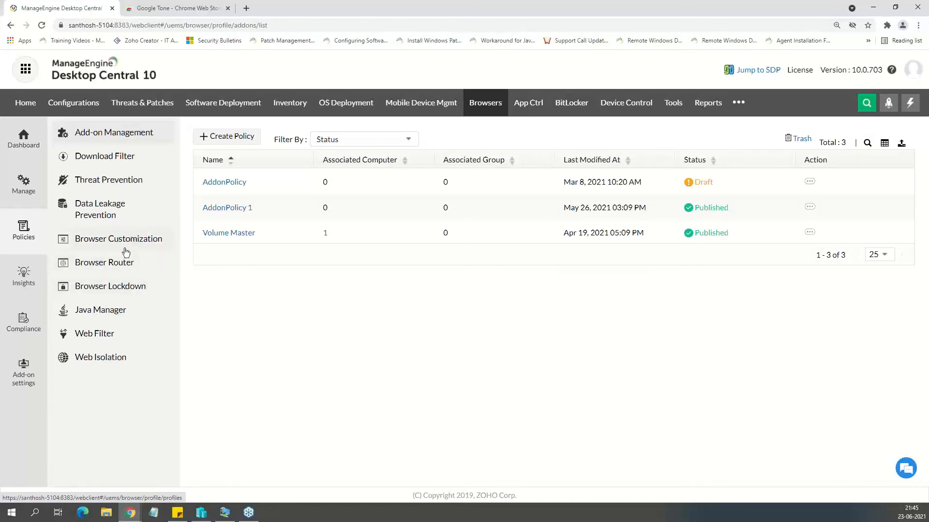
pyautogui.click(108, 334)
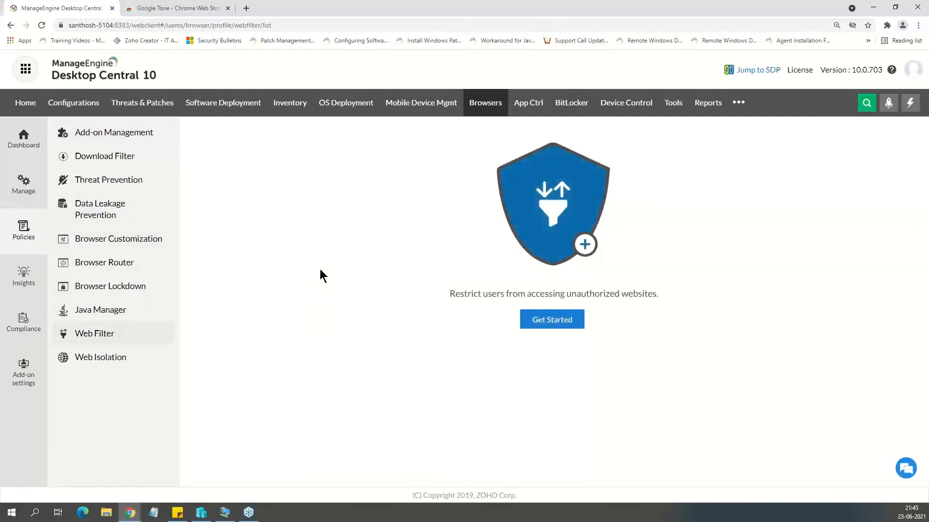
pyautogui.click(526, 319)
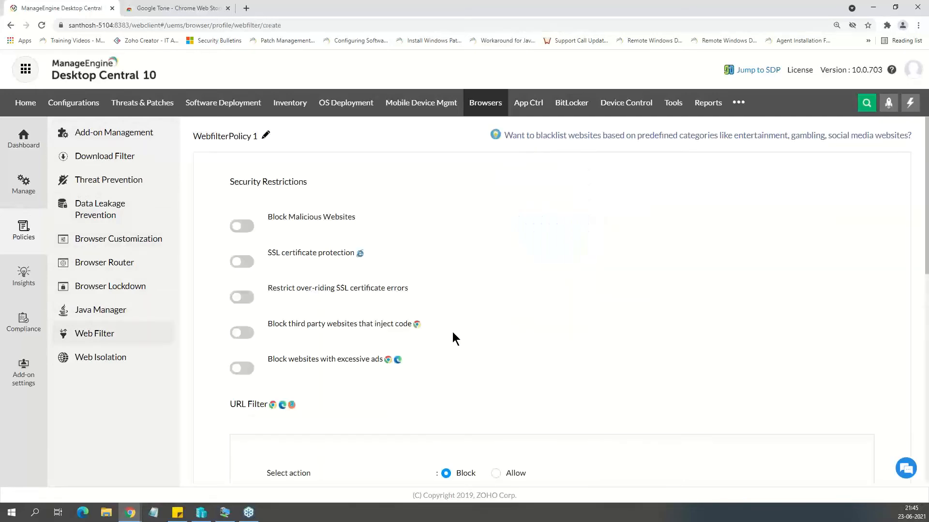
pyautogui.scroll(-4, 452, 332)
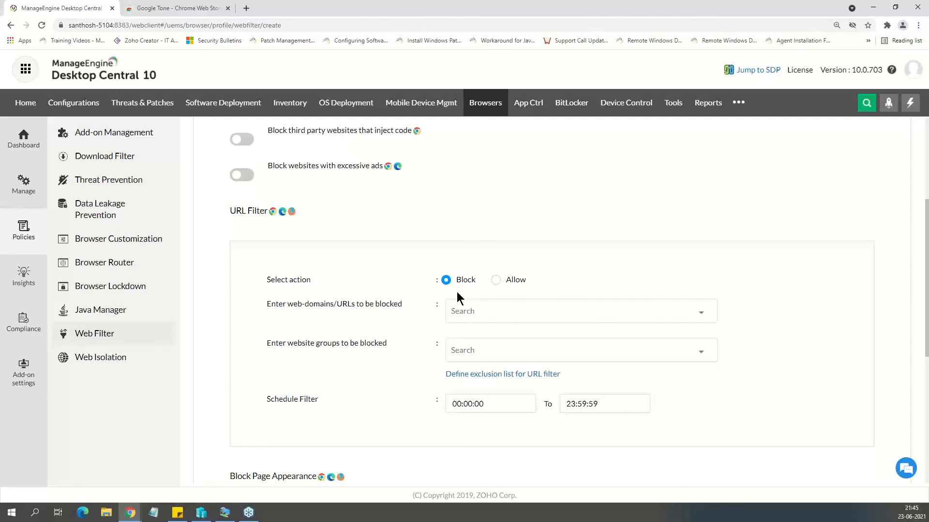
pyautogui.click(477, 314)
pyautogui.click(496, 357)
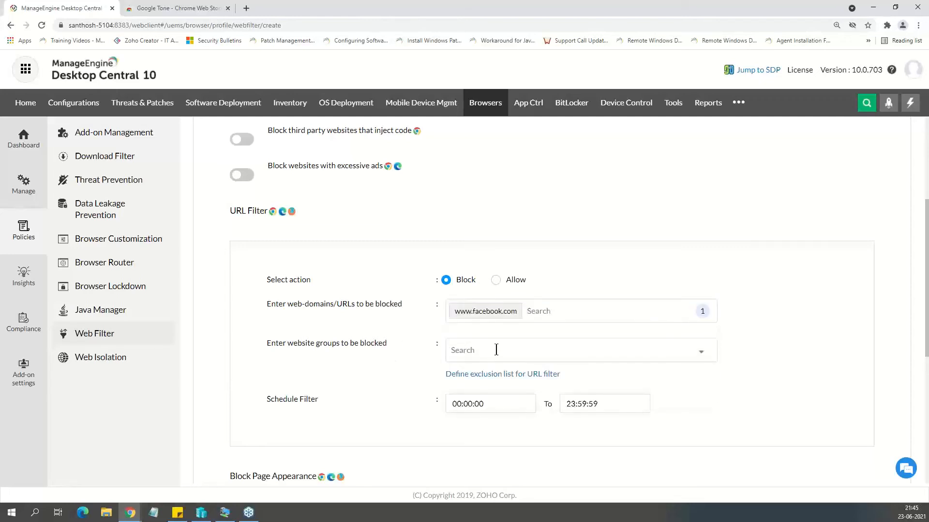
# Schedule the URL filter from 00:09:00 to 00:18:00 and review the block page message options.
pyautogui.click(491, 403)
pyautogui.write('00:')
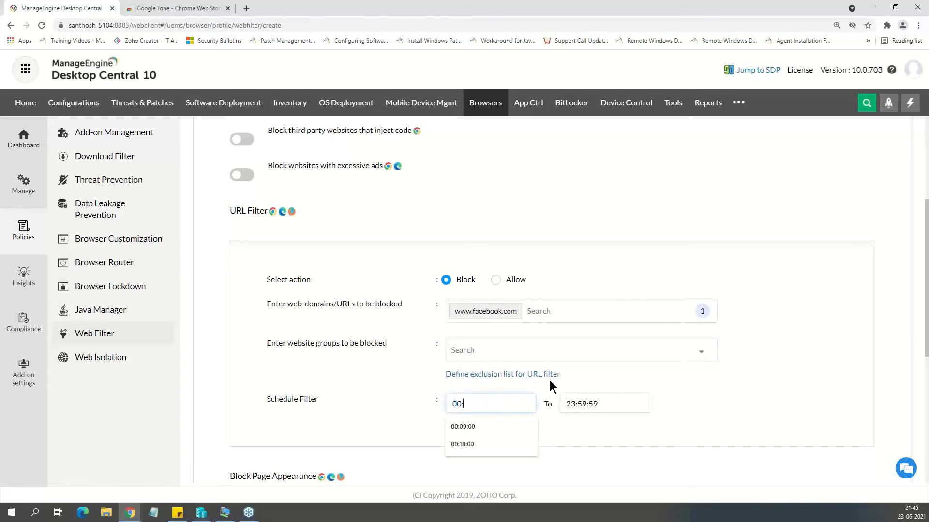
pyautogui.write('09:')
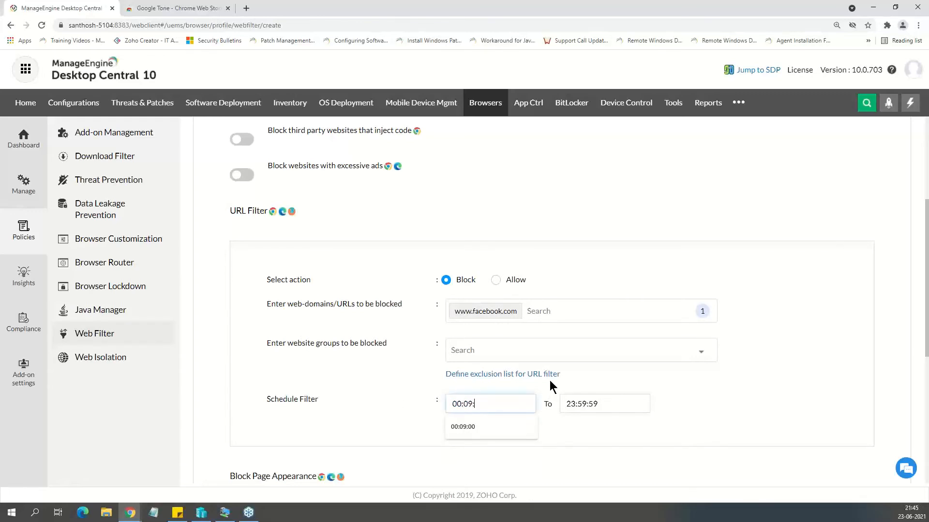
pyautogui.write('00')
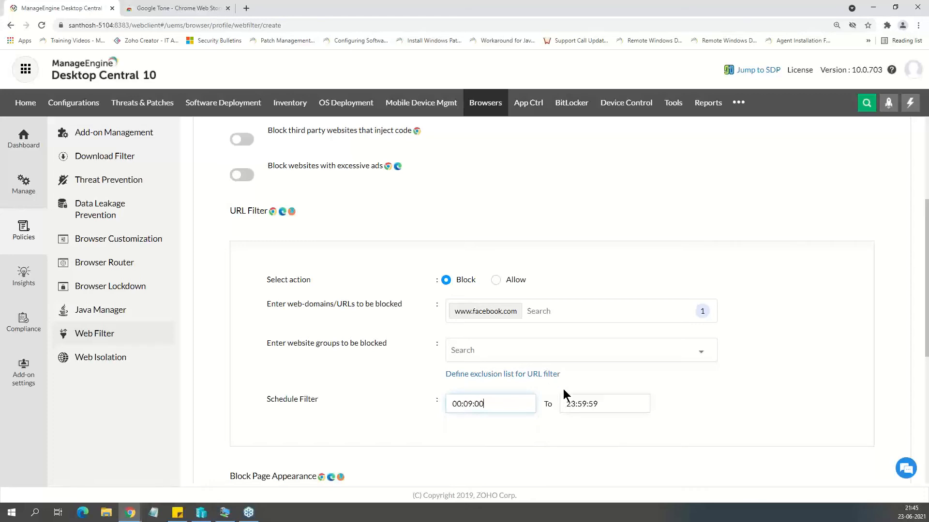
pyautogui.click(606, 403)
pyautogui.write('`00:18:00')
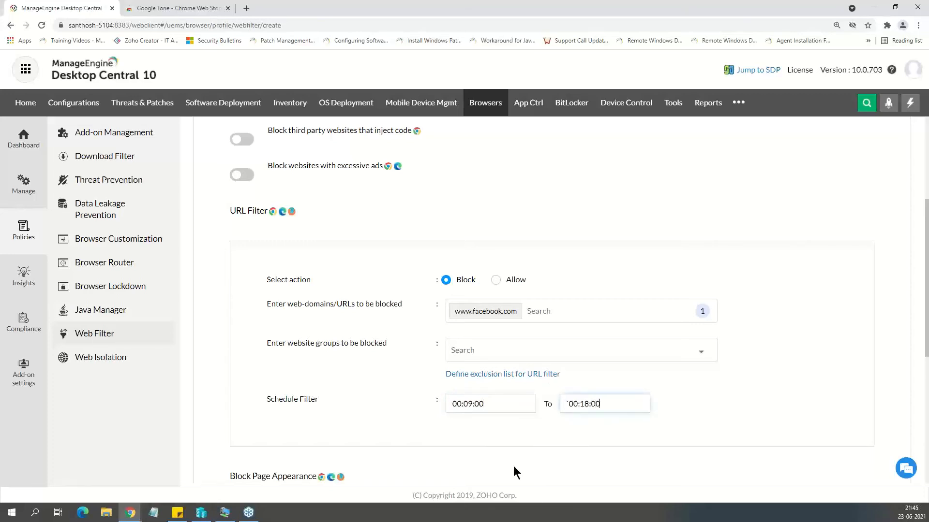
pyautogui.scroll(-6, 364, 368)
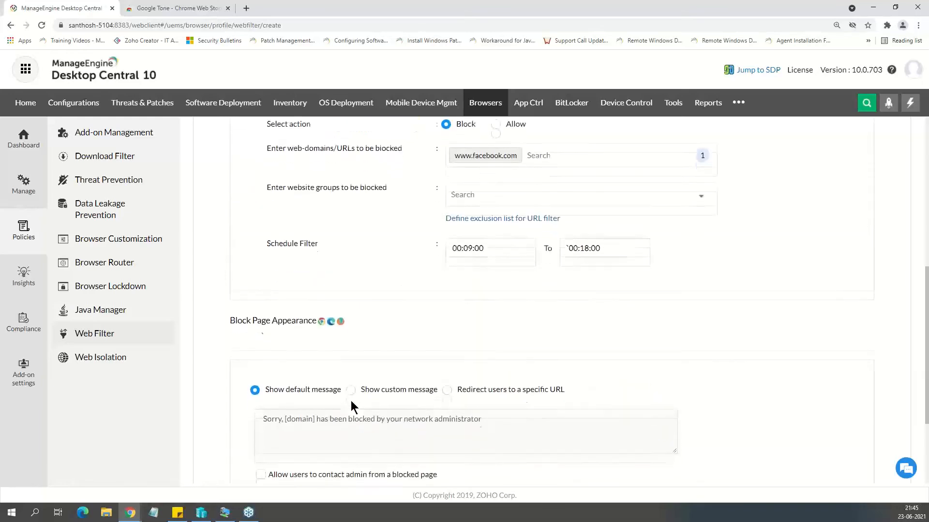
pyautogui.scroll(6, 358, 433)
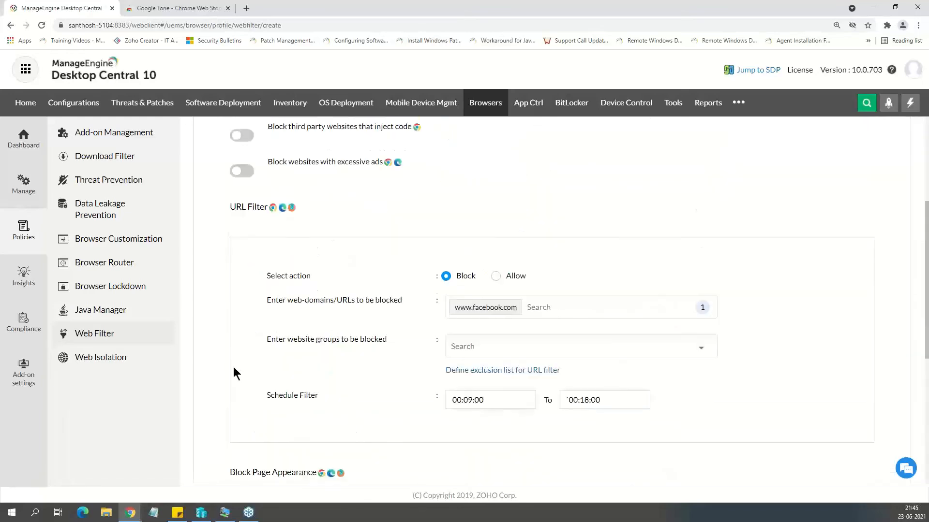
# Start a new Browser Lockdown policy and apply it to the Corporate website group.
pyautogui.click(118, 286)
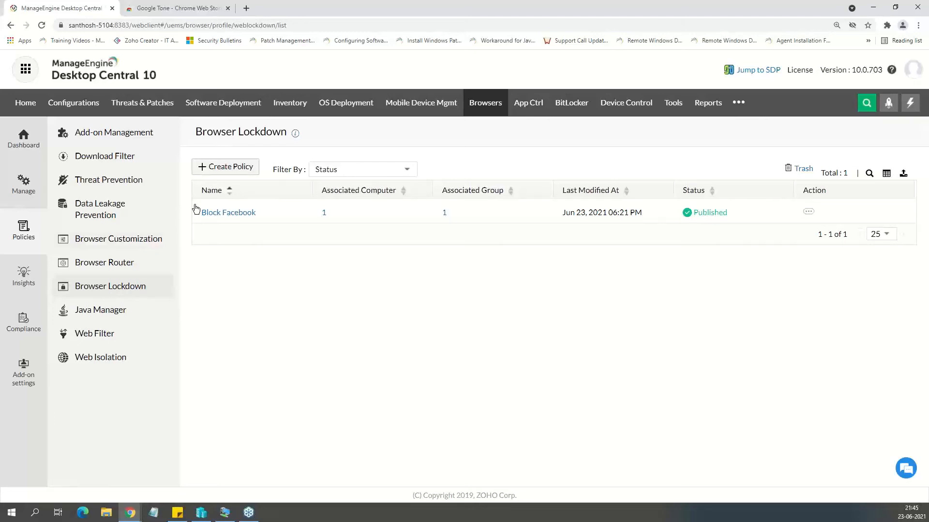
pyautogui.click(225, 167)
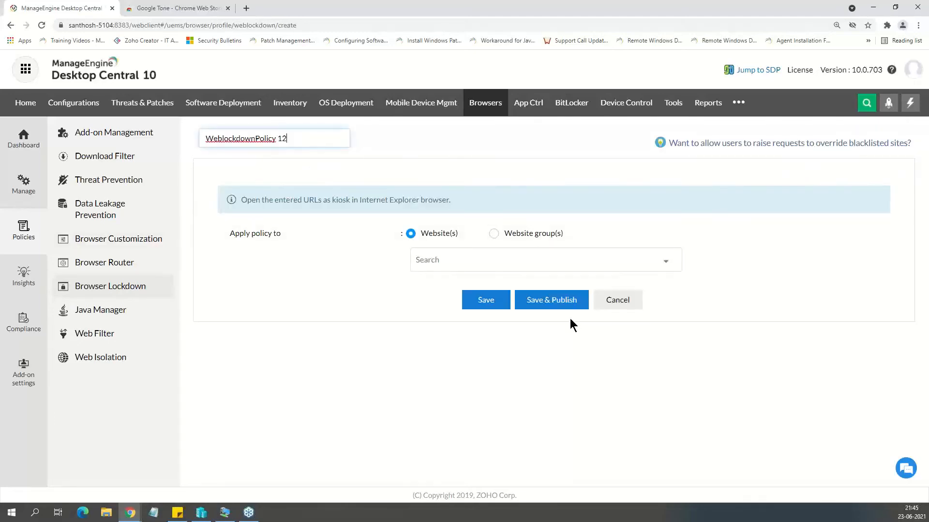
pyautogui.click(493, 234)
pyautogui.click(486, 256)
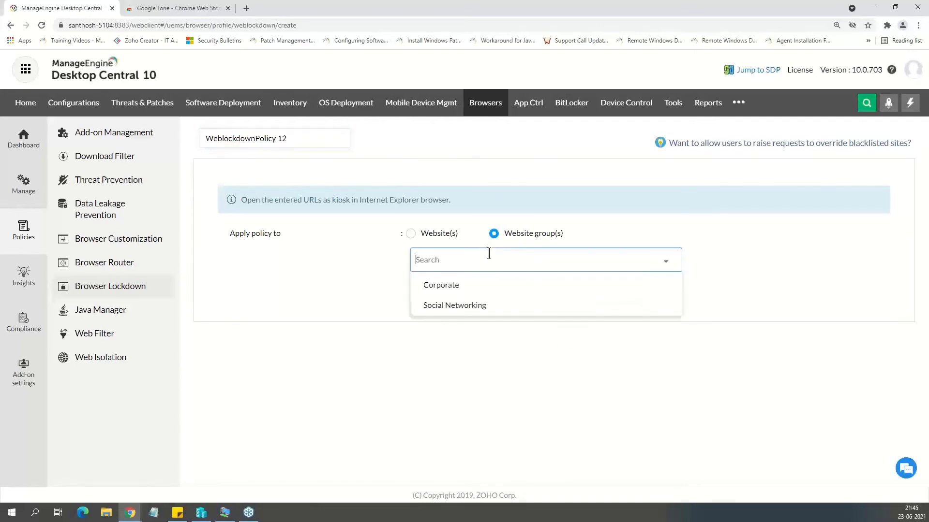
pyautogui.click(484, 289)
pyautogui.click(374, 282)
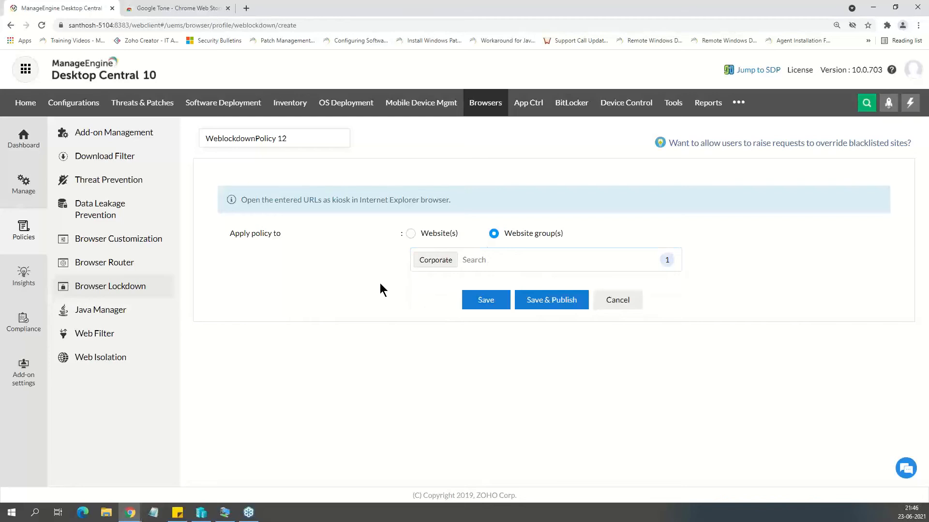
# View the Web Isolation section, open a new Threat Prevention policy and review all of its available settings.
pyautogui.click(108, 365)
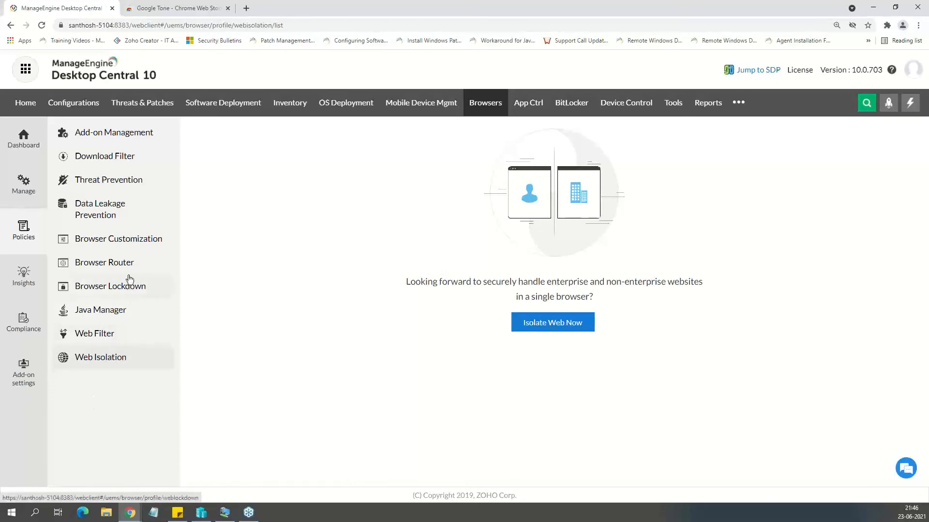
pyautogui.click(111, 182)
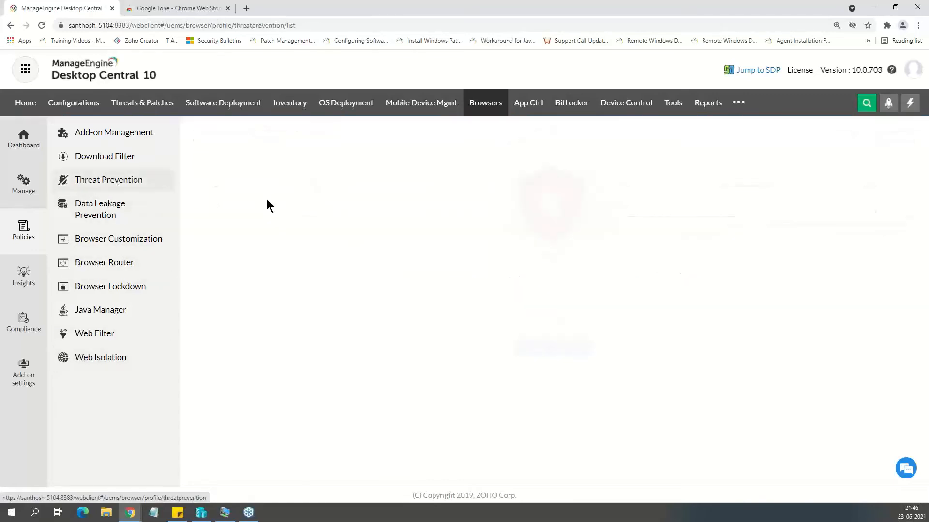
pyautogui.click(536, 349)
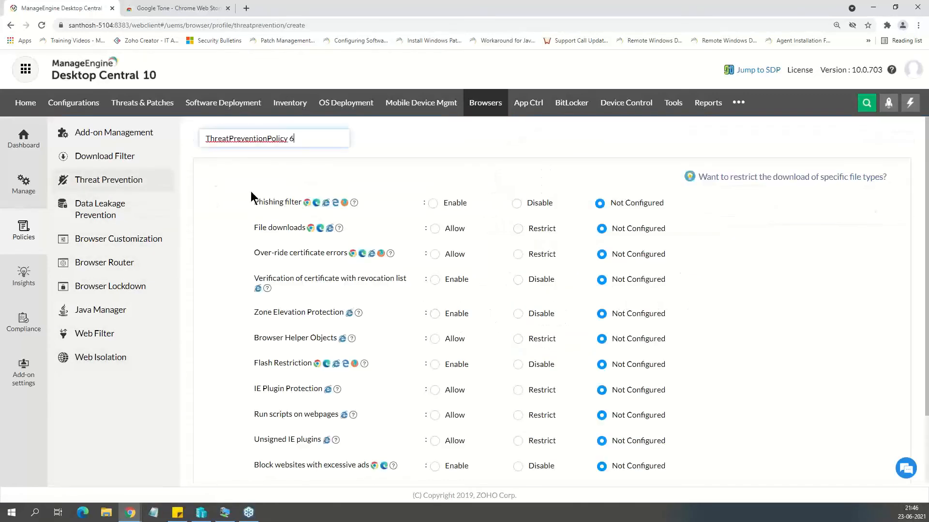
pyautogui.scroll(-2, 249, 317)
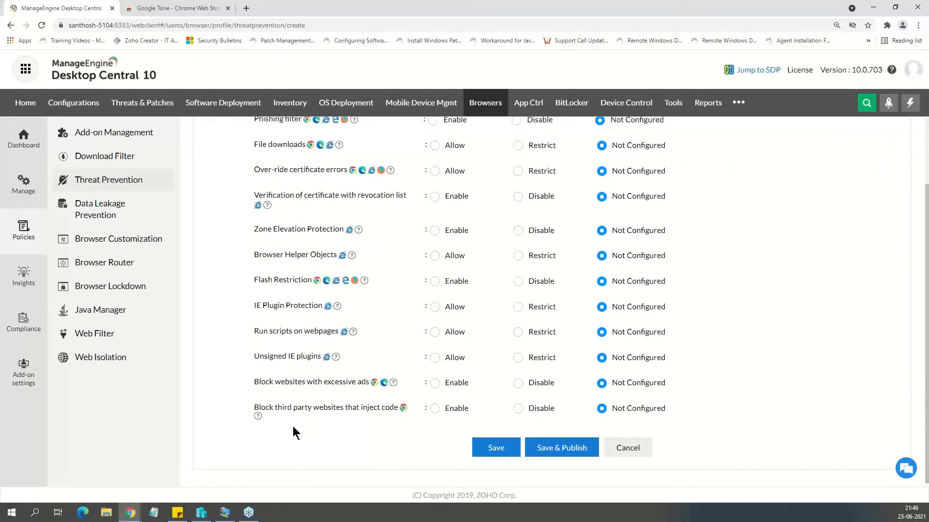
pyautogui.scroll(2, 349, 450)
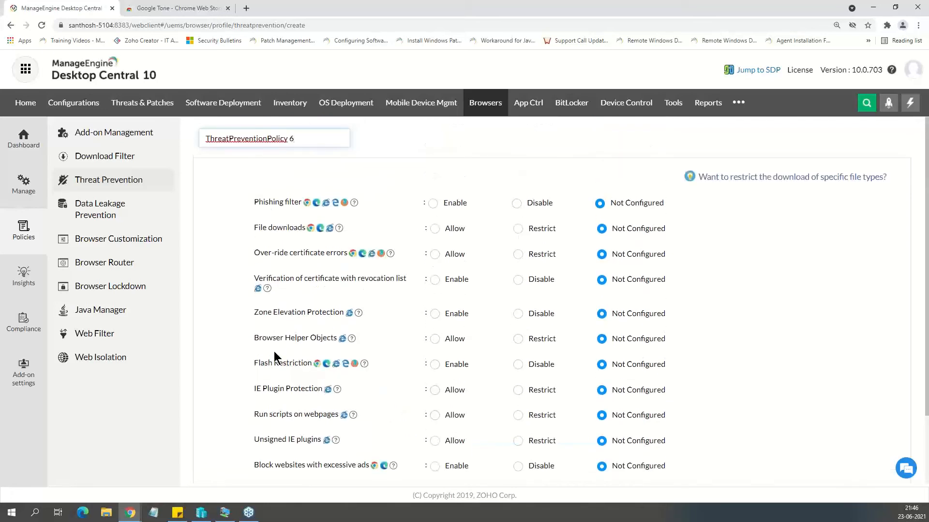
pyautogui.click(203, 331)
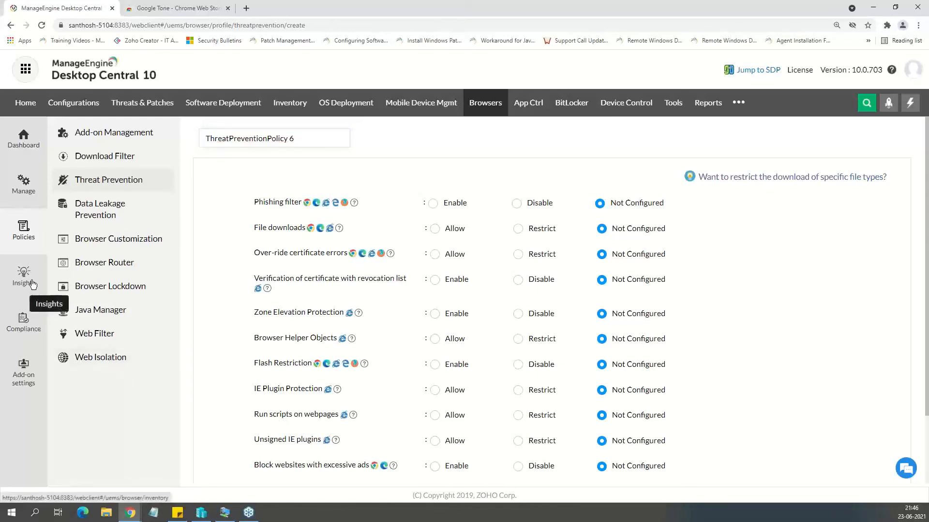
# View the CIS Compliance report and inspect the non-compliant configurations of the computer in the ZOHOCORP domain.
pyautogui.click(29, 333)
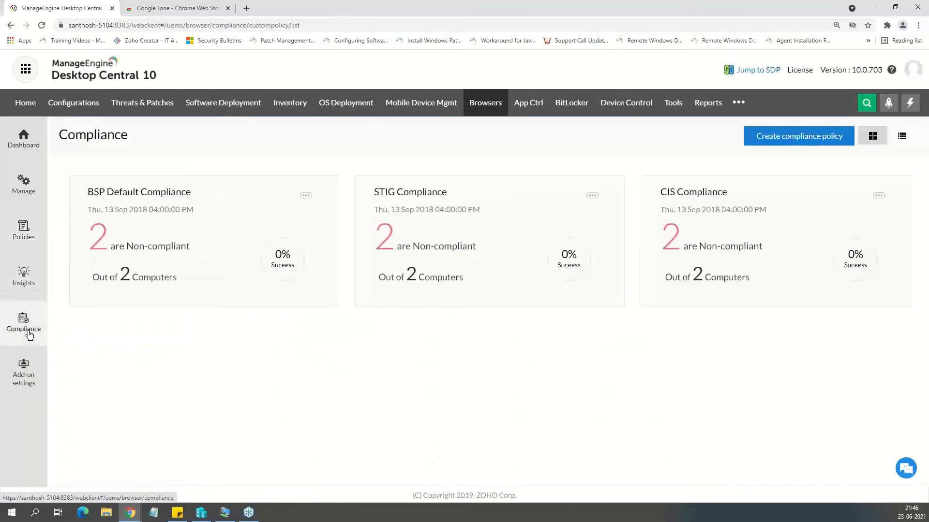
pyautogui.moveTo(529, 208)
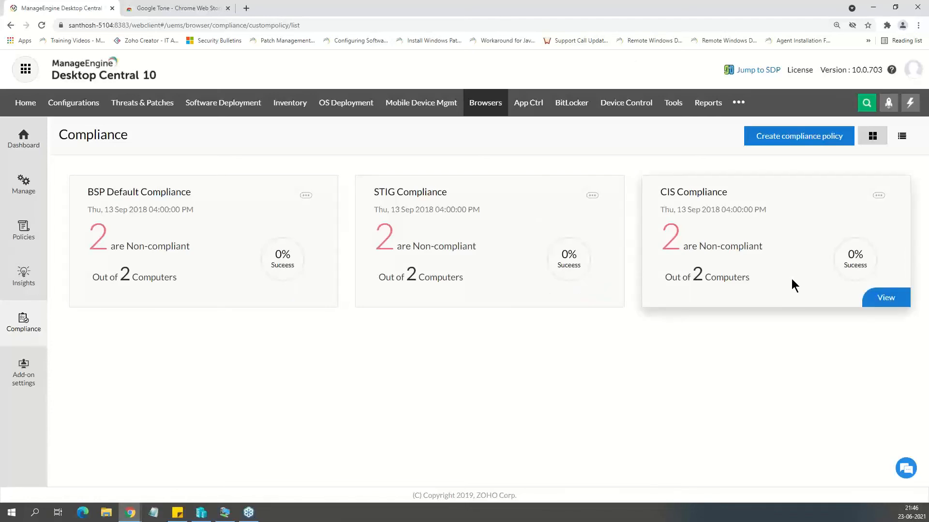
pyautogui.click(876, 298)
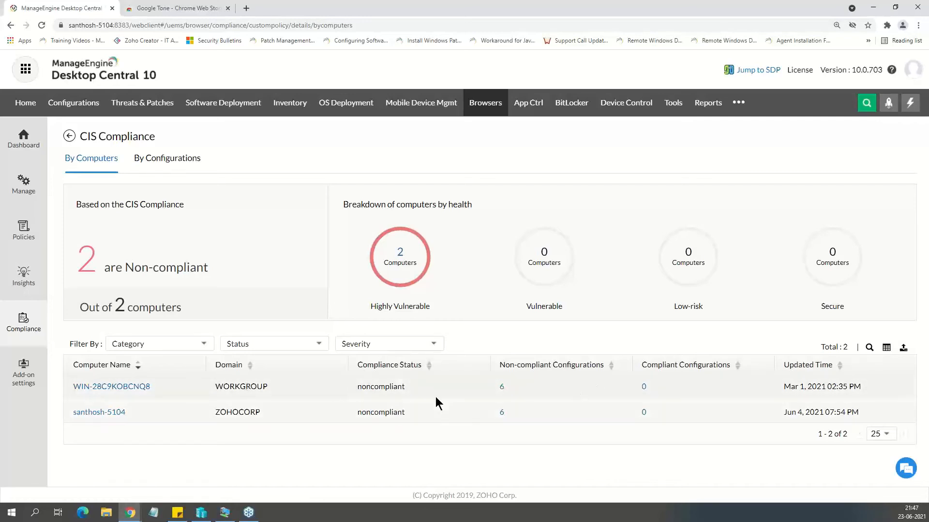
pyautogui.click(503, 412)
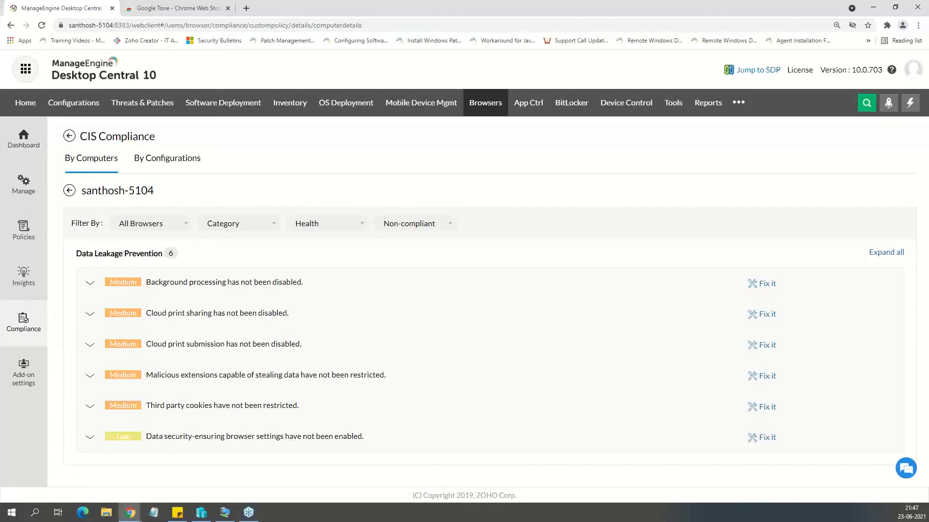
# Look through the browser insights for computers, potentially harmful extensions, the summary dashboard and browser add-ons.
pyautogui.click(32, 278)
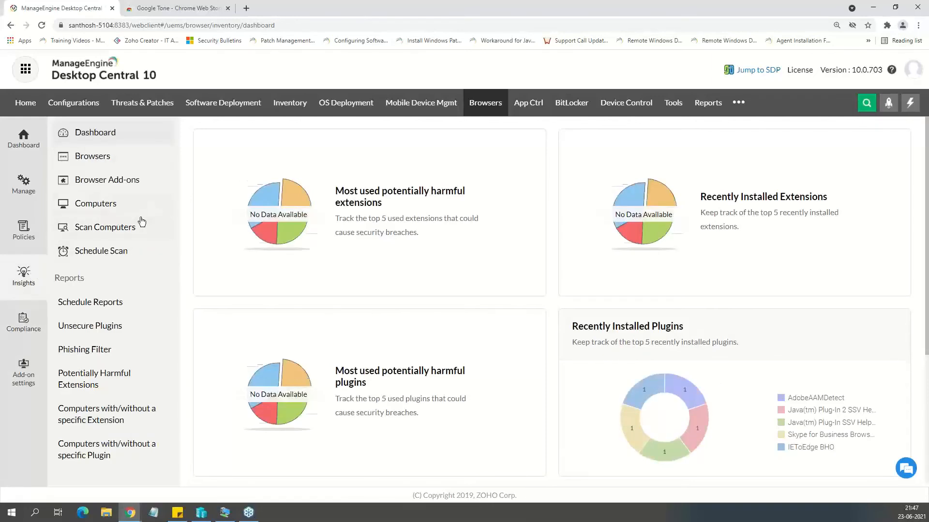
pyautogui.click(129, 210)
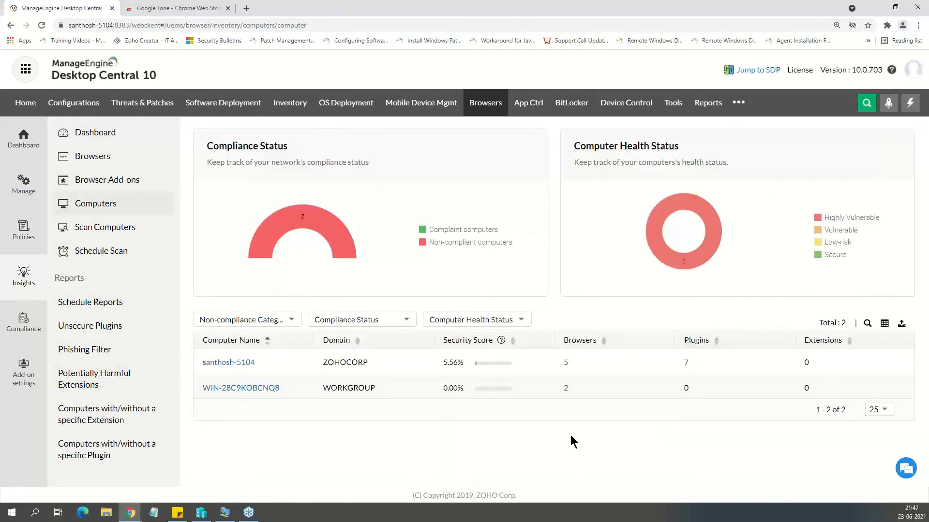
pyautogui.click(125, 382)
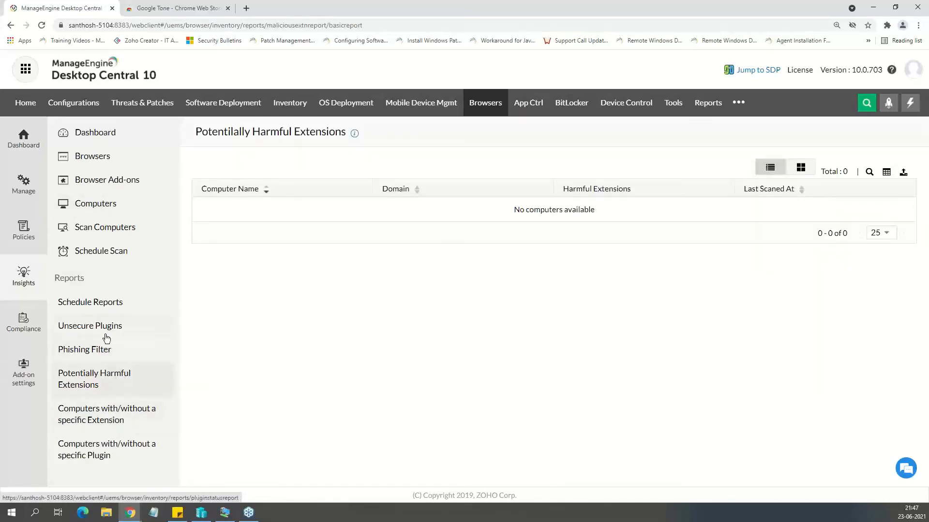
pyautogui.click(116, 144)
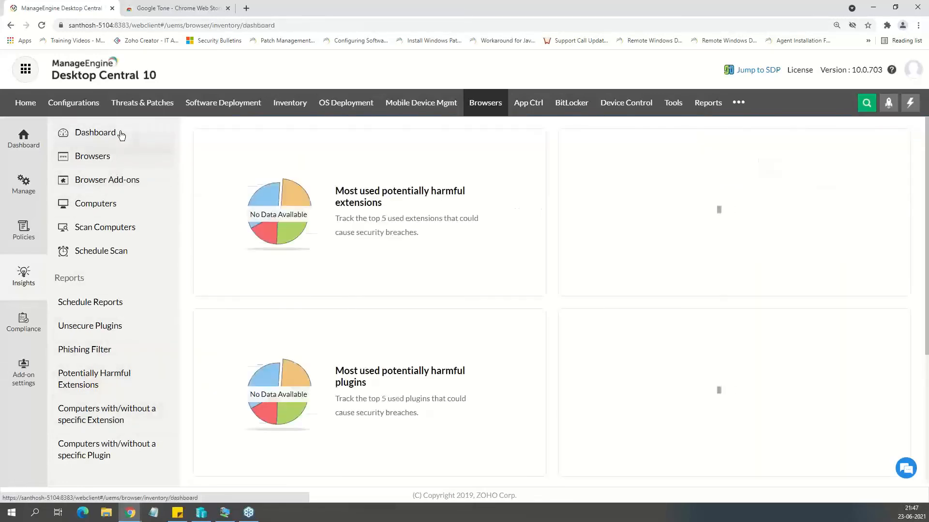
pyautogui.click(114, 179)
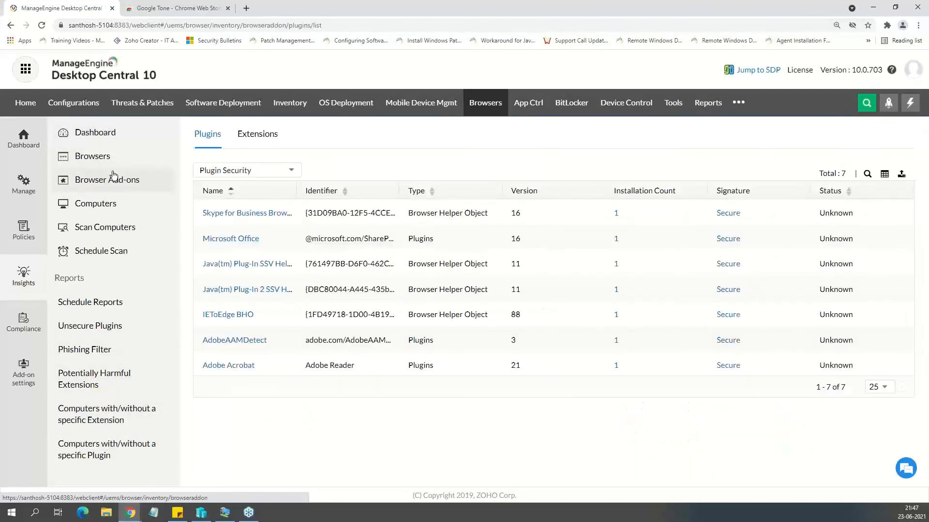
# Review the vulnerability status, installed computers and add-on details of each browser in the browser inventory.
pyautogui.click(112, 169)
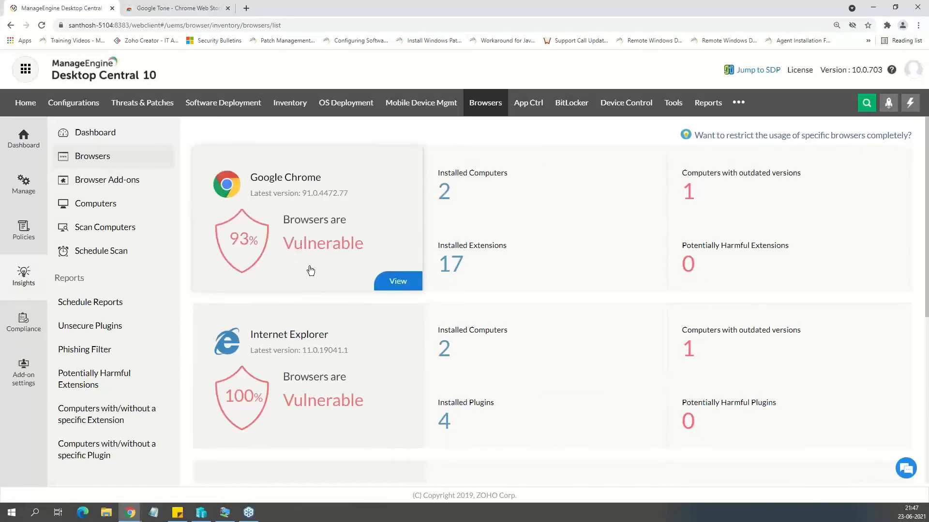
pyautogui.scroll(-1, 311, 271)
pyautogui.scroll(1, 327, 271)
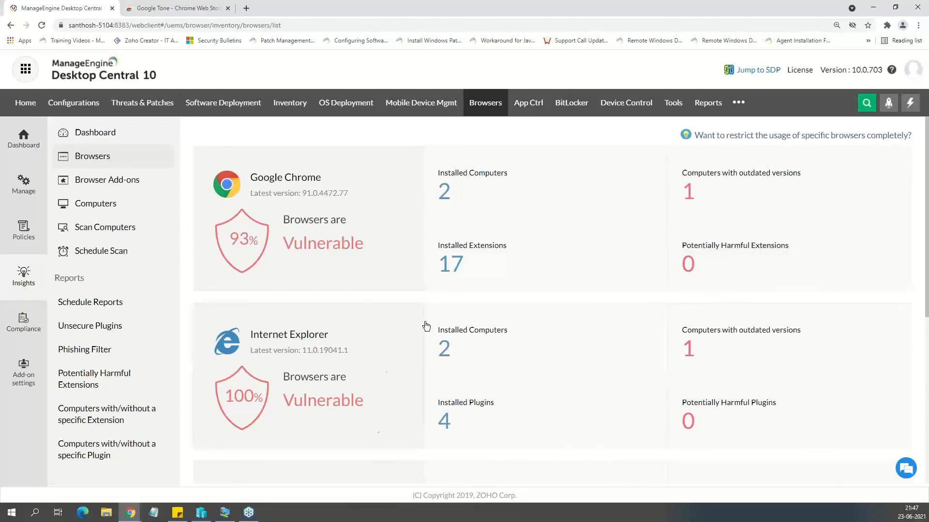
pyautogui.scroll(-5, 380, 376)
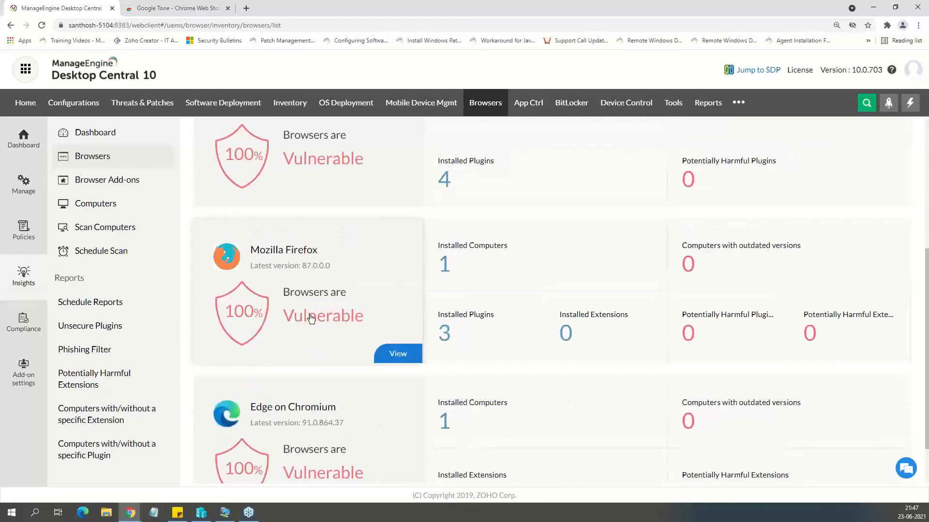
pyautogui.scroll(4, 306, 319)
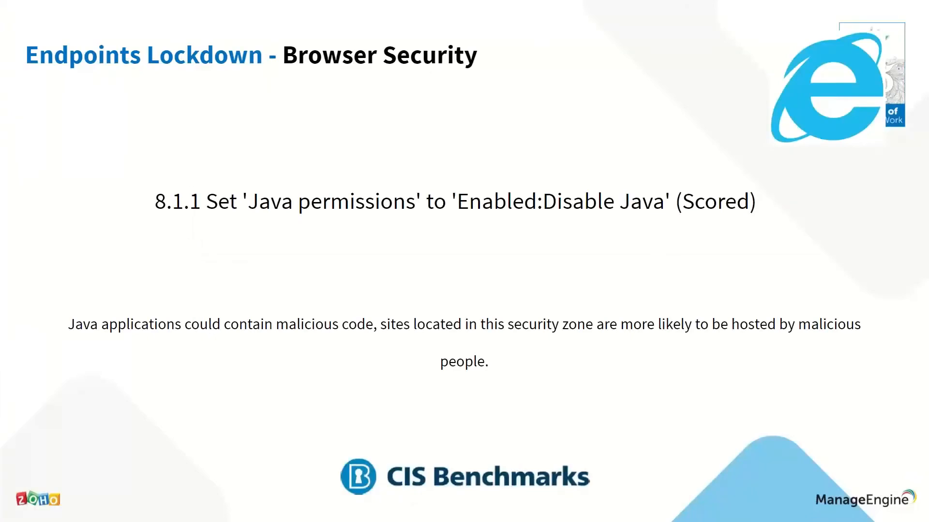
pyautogui.press('Right')
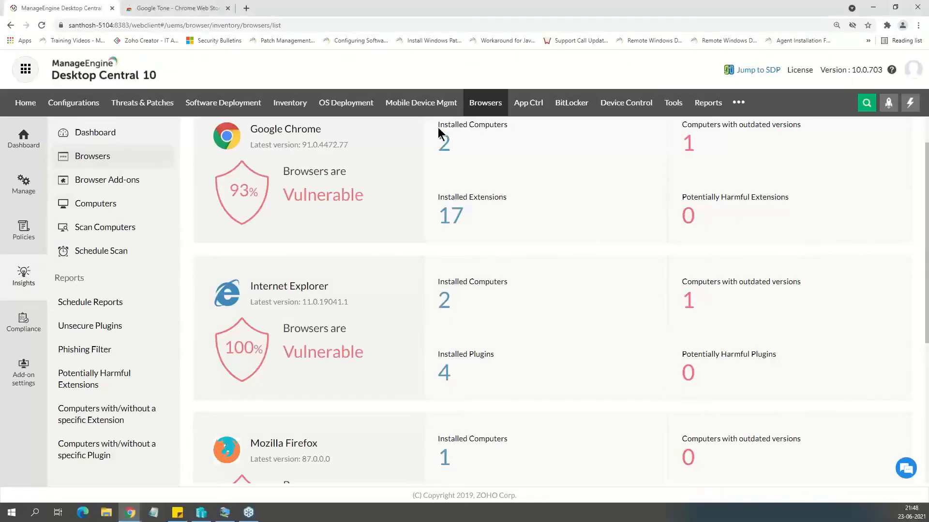
# Open the Block Removable Storage Devices policy in Device Control for modification.
pyautogui.click(633, 104)
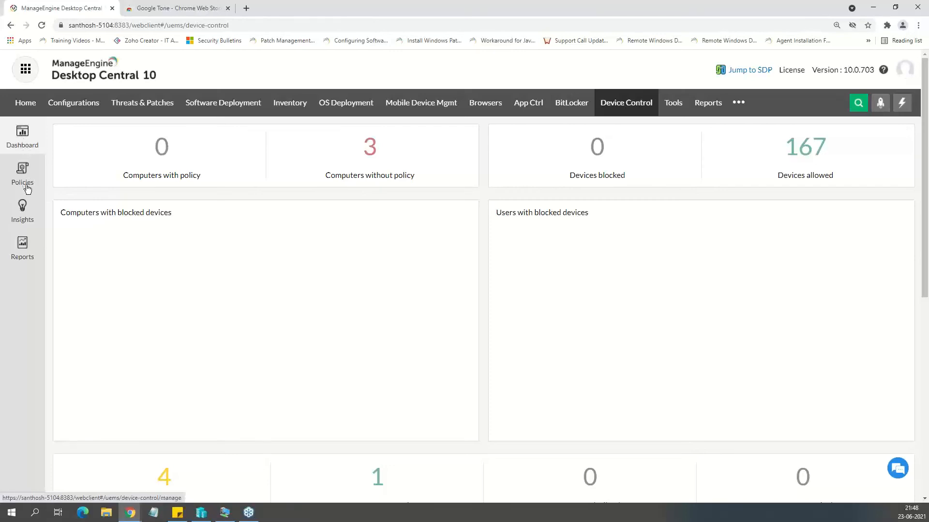
pyautogui.click(24, 183)
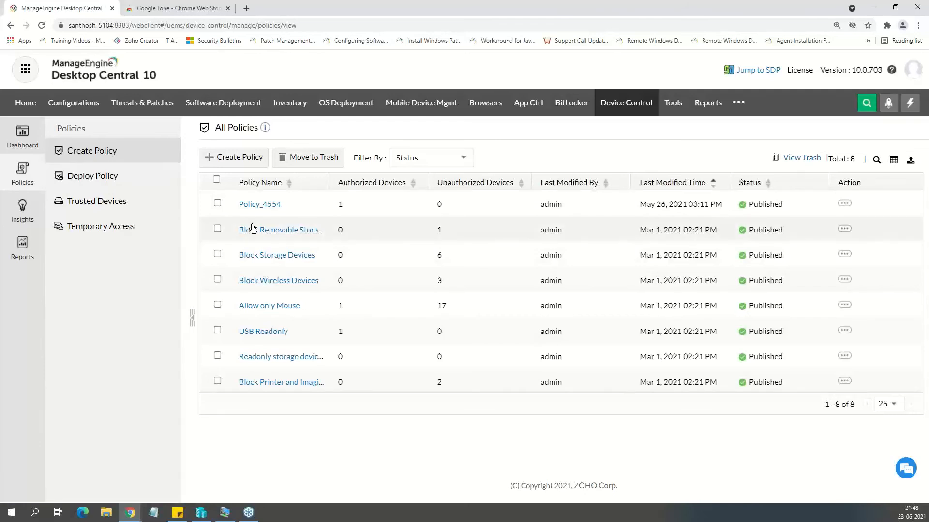
pyautogui.click(845, 229)
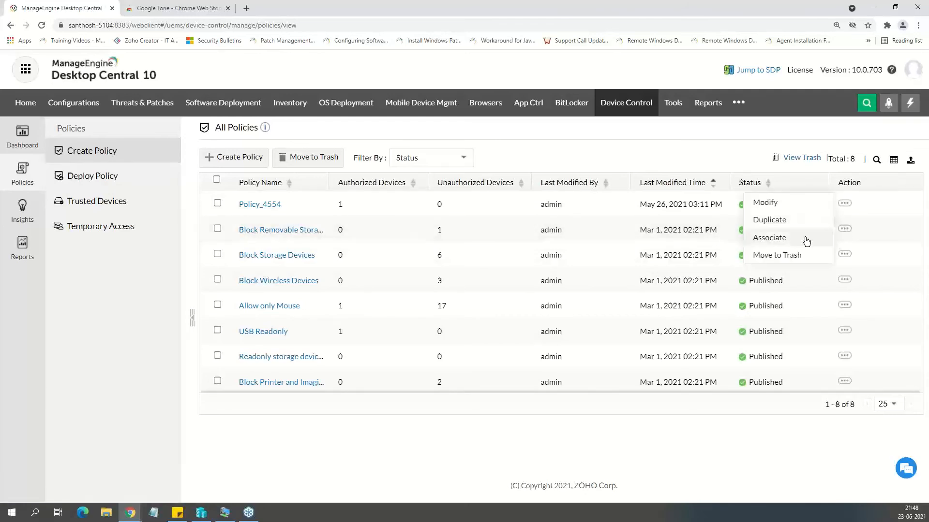
pyautogui.click(800, 205)
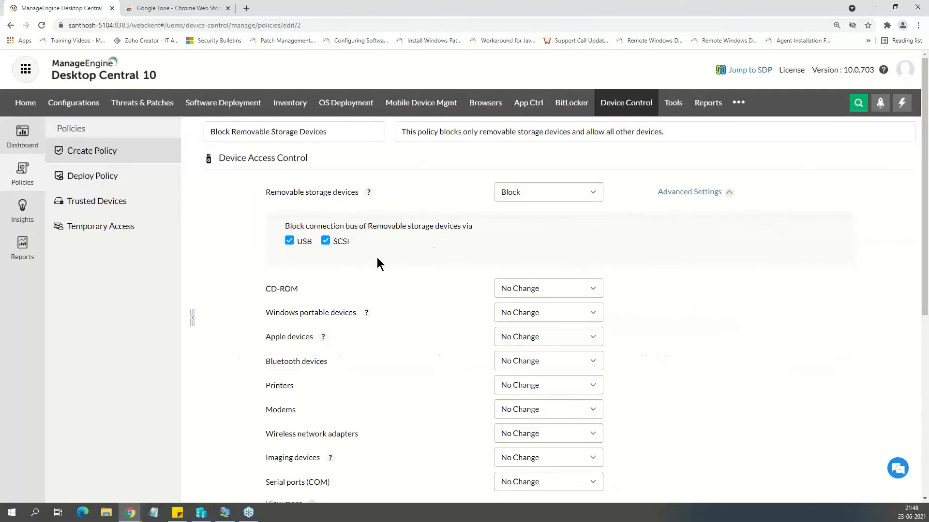
# Set access for removable storage devices to Allow in the policy.
pyautogui.click(573, 190)
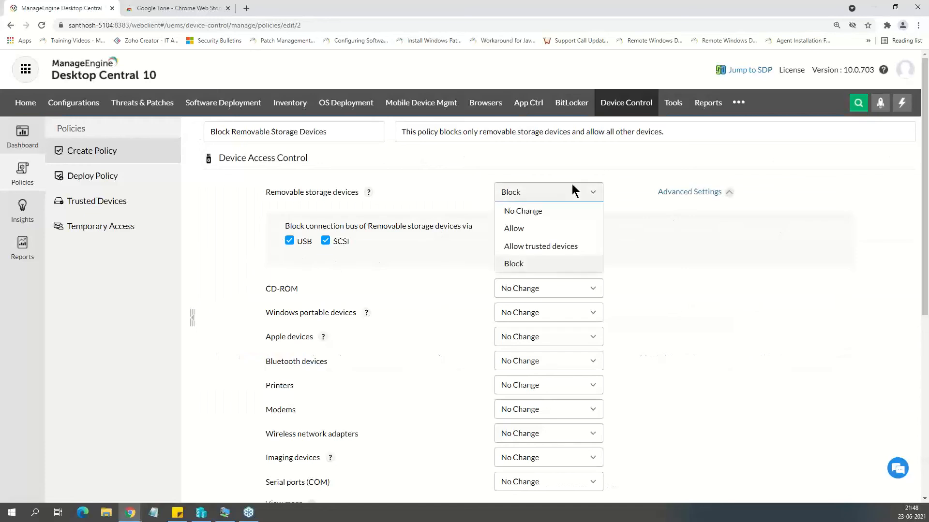
pyautogui.click(498, 197)
pyautogui.click(529, 192)
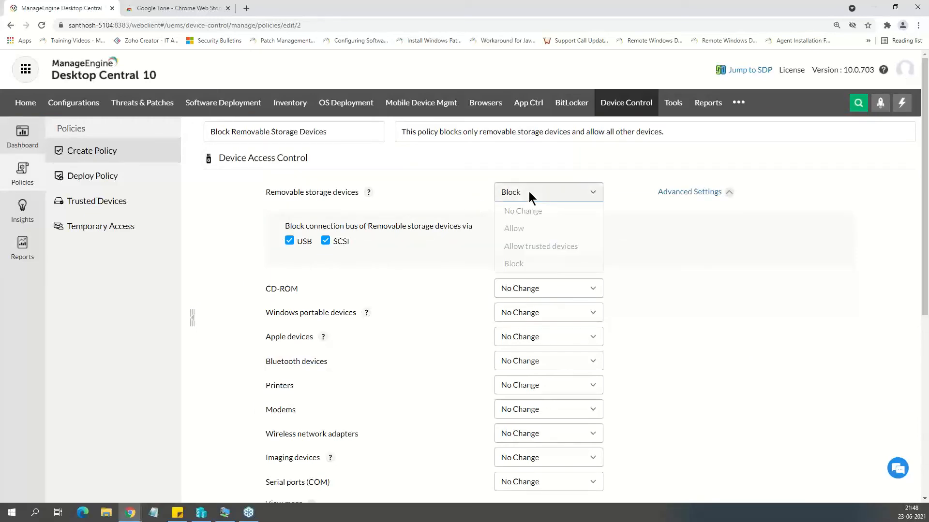
pyautogui.click(524, 230)
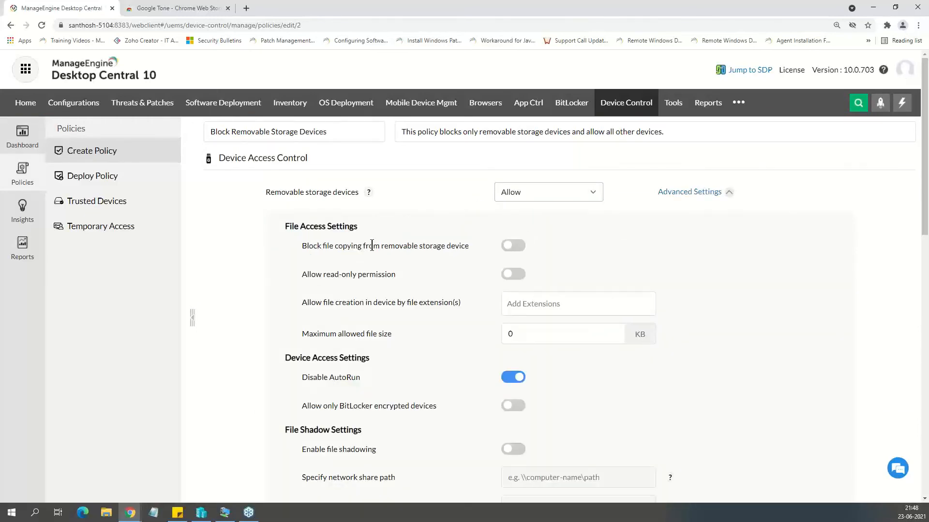
# Review the file and device access settings for removable storage and enable file shadowing.
pyautogui.scroll(-1, 371, 245)
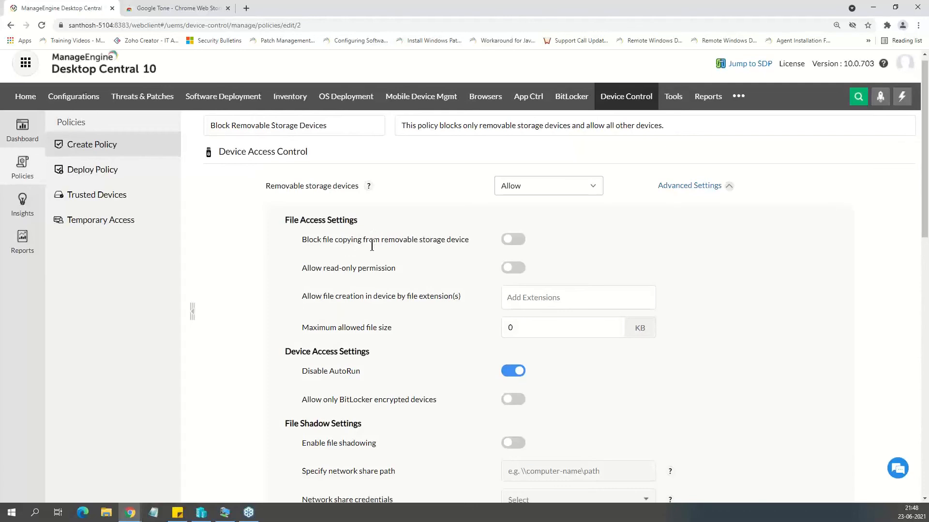
pyautogui.scroll(-2, 371, 245)
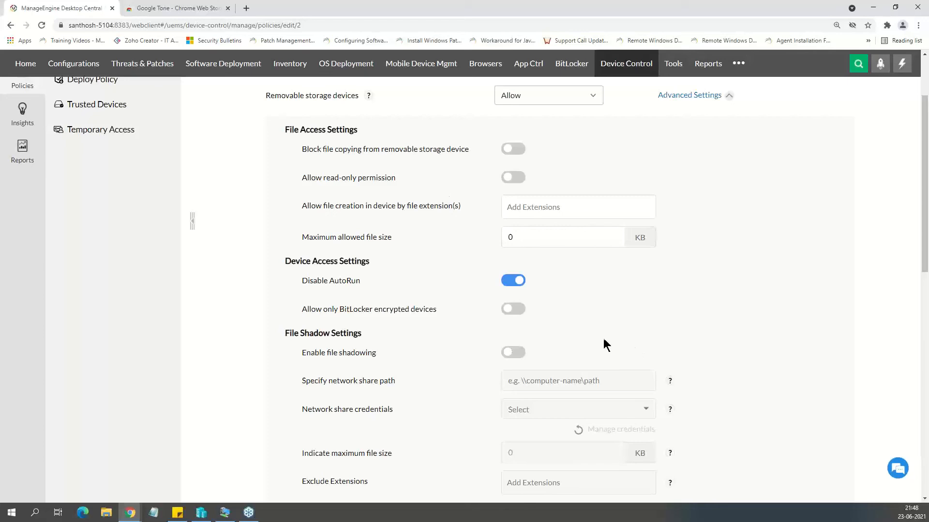
pyautogui.click(516, 353)
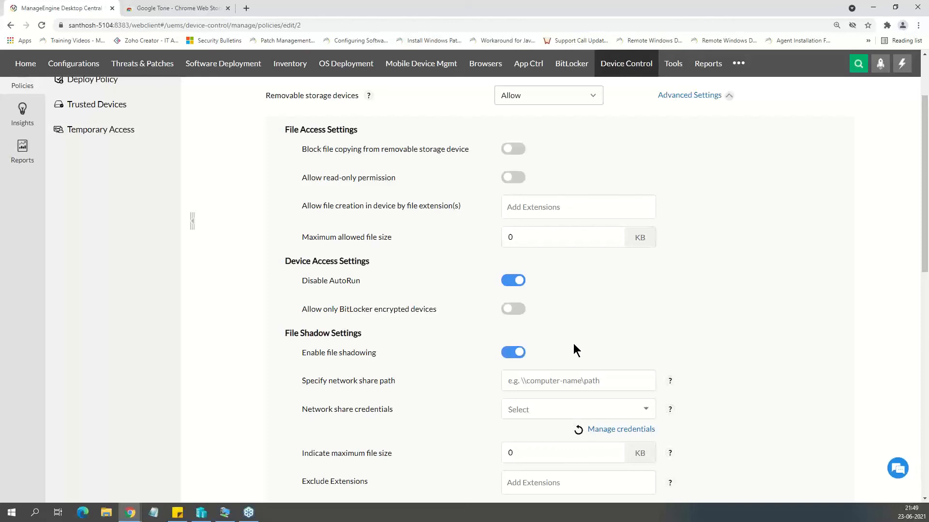
pyautogui.scroll(1, 482, 222)
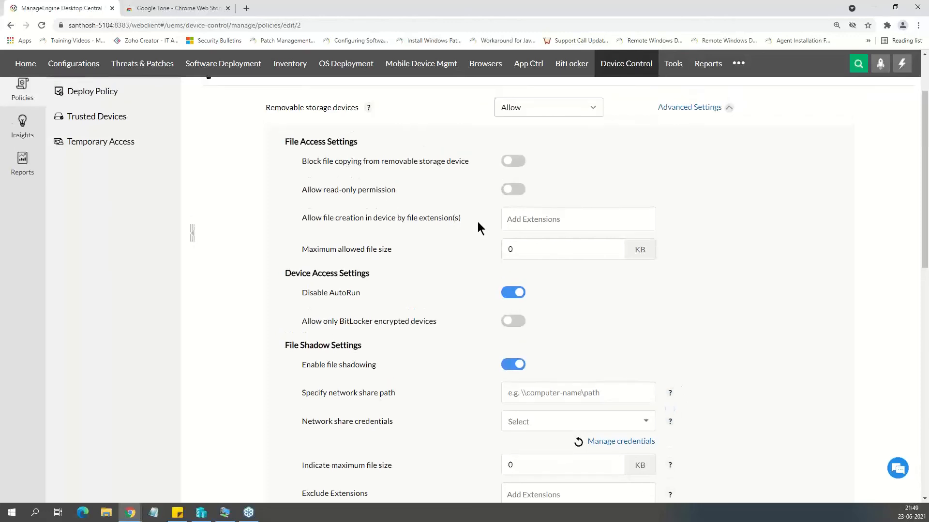
# Review the removable storage and other device type settings in the policy, and return to the policy list without saving.
pyautogui.scroll(2, 526, 388)
pyautogui.scroll(-6, 527, 403)
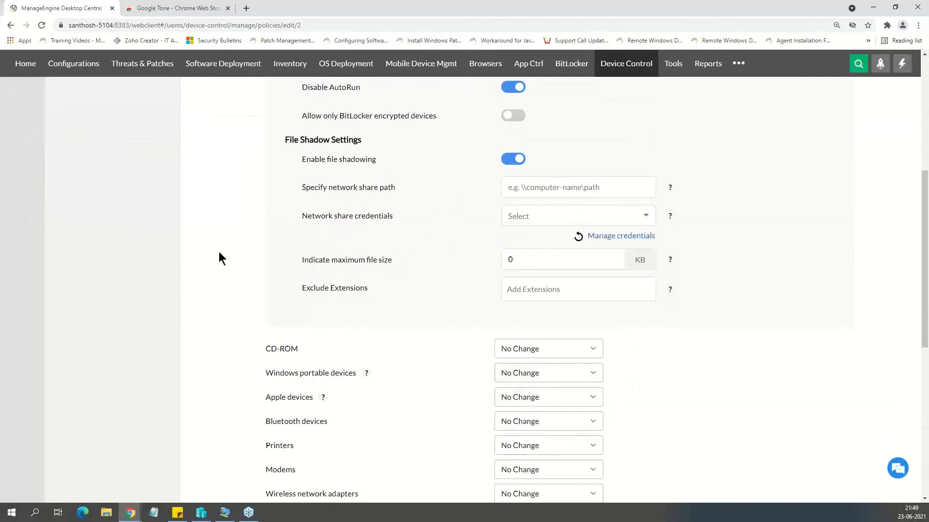
pyautogui.scroll(7, 218, 251)
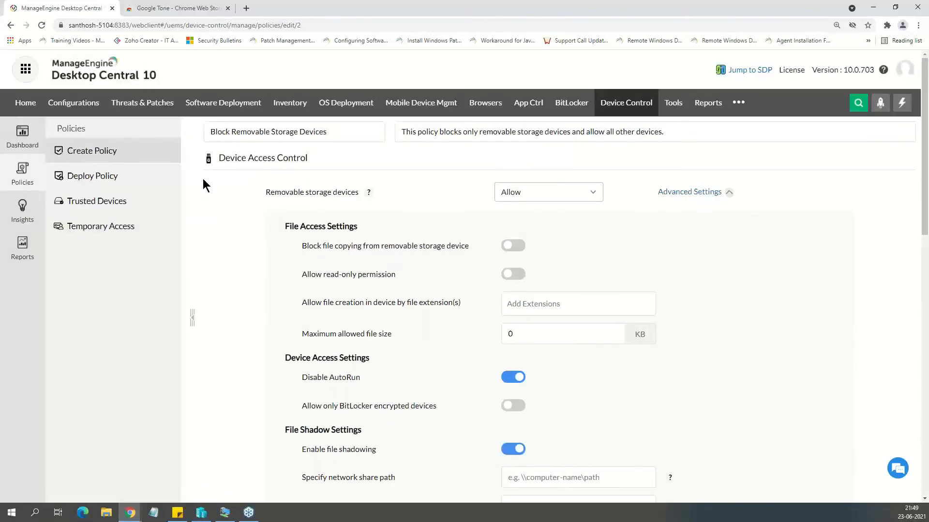
pyautogui.click(124, 158)
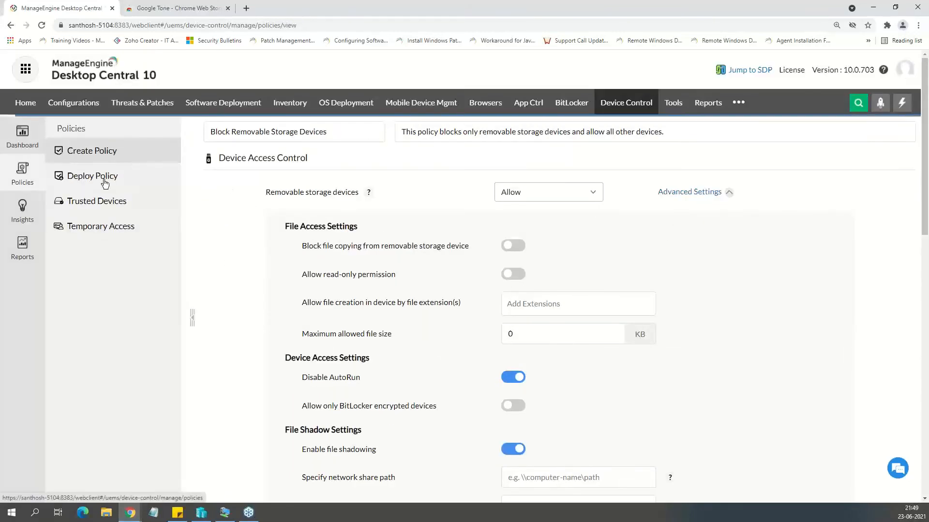
# Start a policy association in Device Control with the London custom group and mark the Block Wireless Devices policy for it.
pyautogui.click(105, 182)
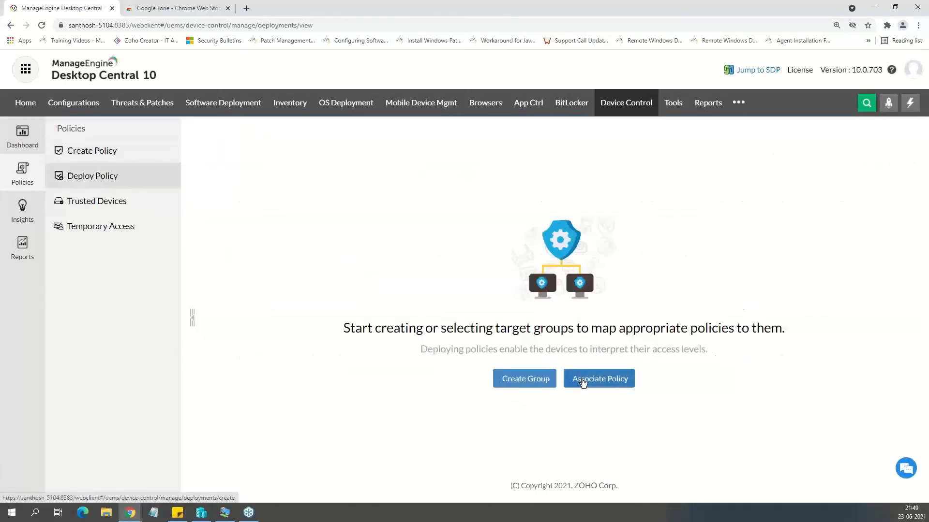
pyautogui.click(583, 380)
pyautogui.click(472, 160)
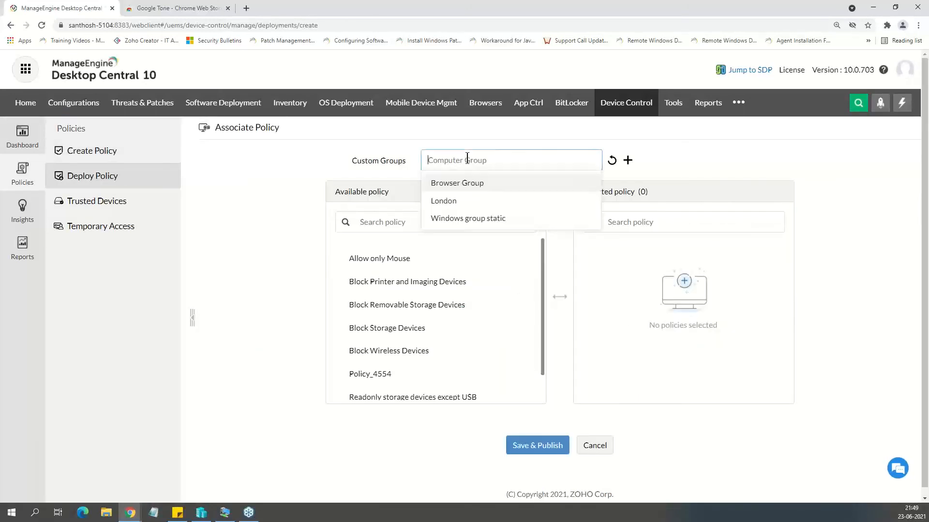
pyautogui.click(462, 201)
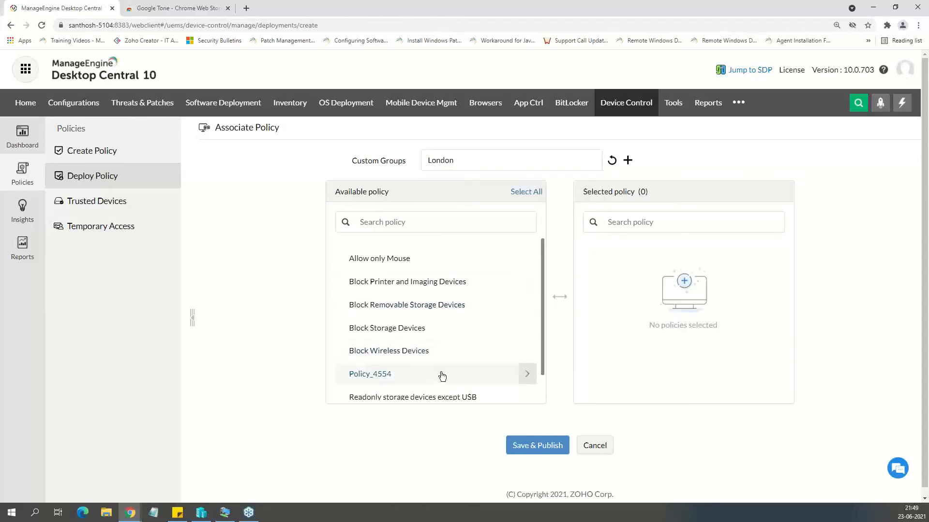
pyautogui.click(439, 353)
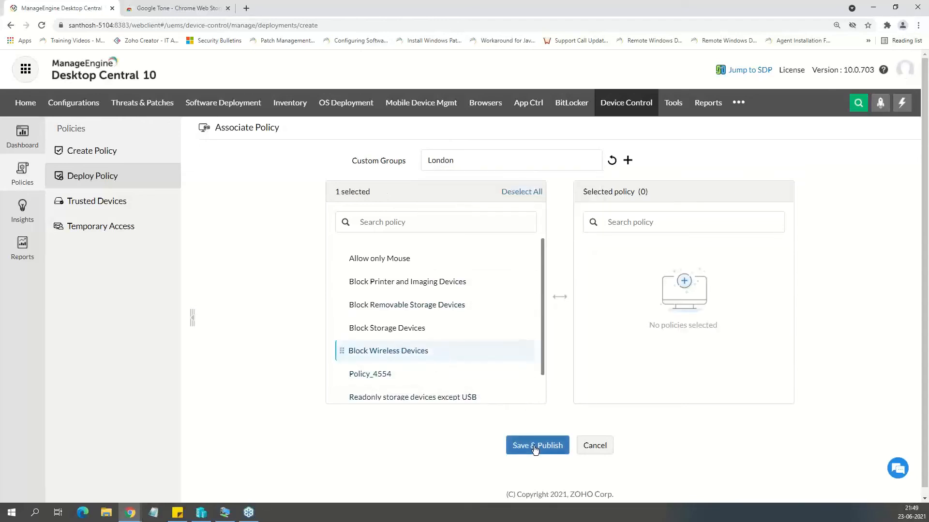
pyautogui.click(462, 160)
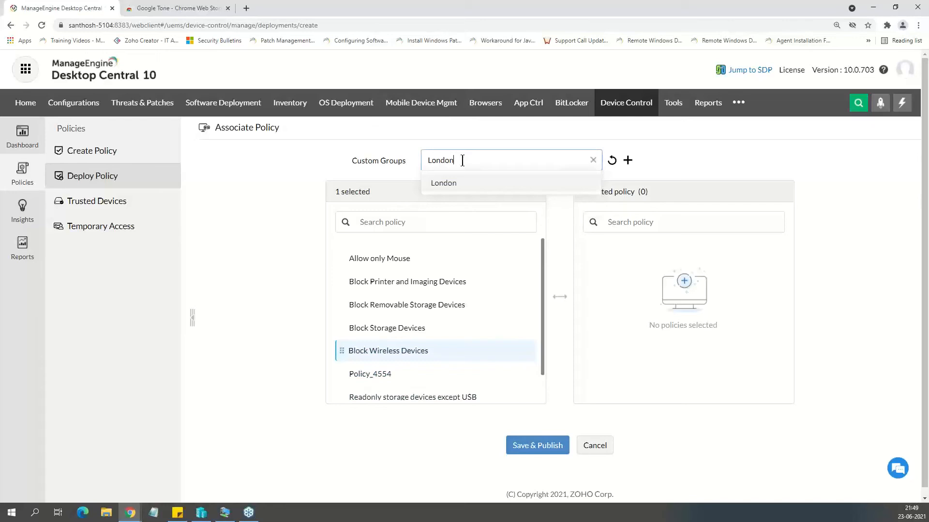
pyautogui.click(361, 159)
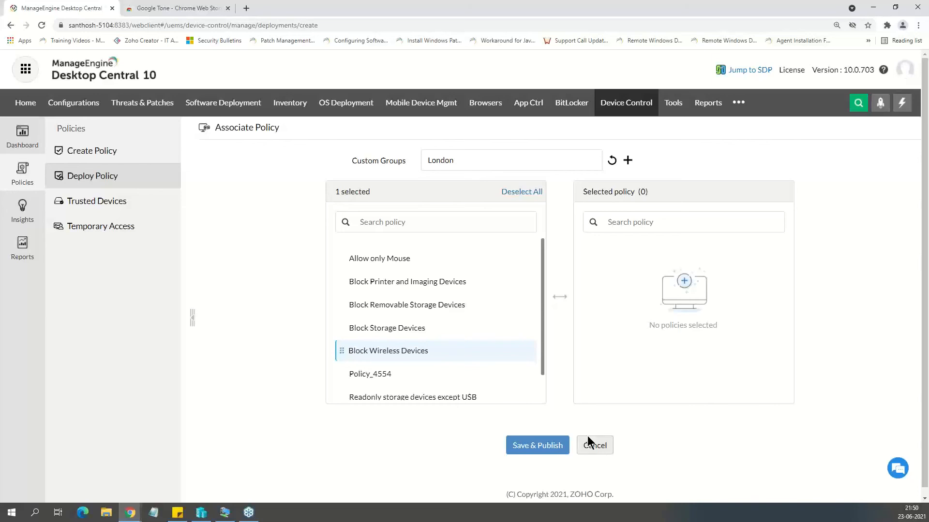
# Request temporary access for a Disk Drive (Removable Storage Devices) with instance path "dsfsdfds" and reason "sdf", and close the request window.
pyautogui.click(82, 231)
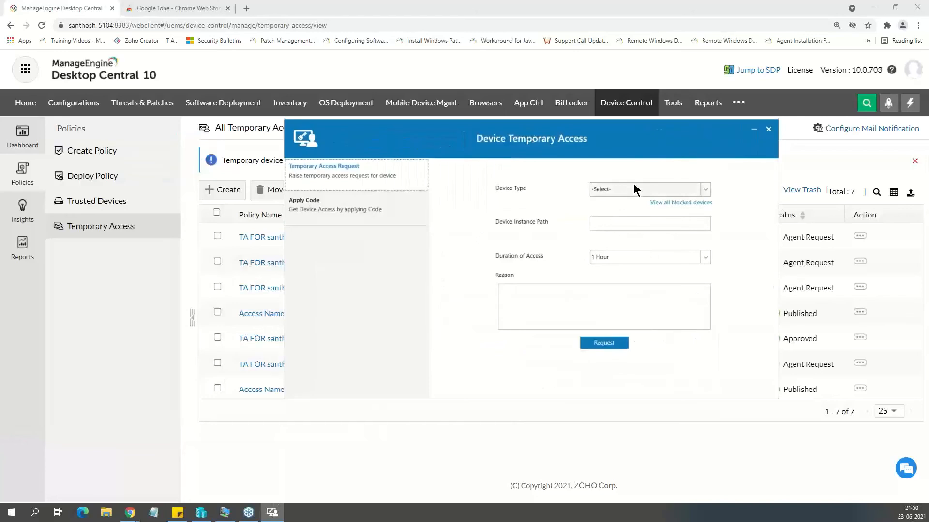
pyautogui.click(661, 188)
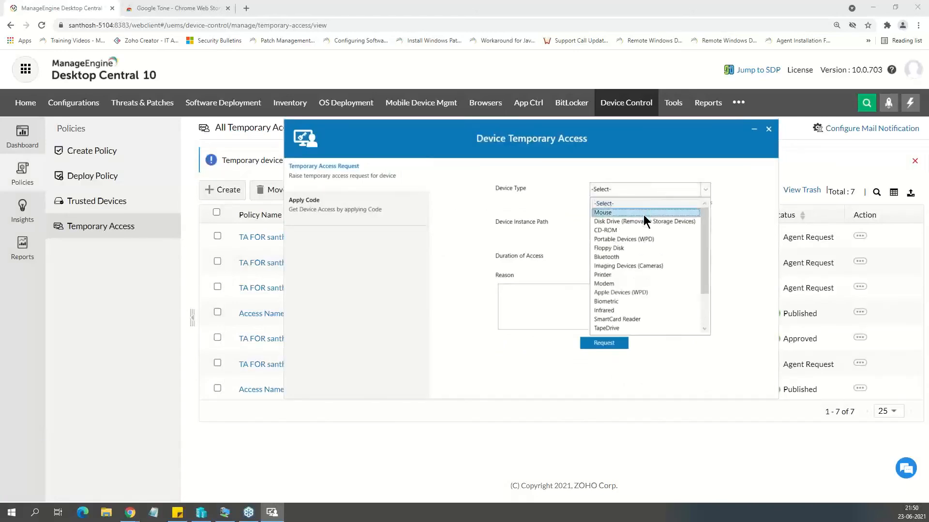
pyautogui.click(643, 221)
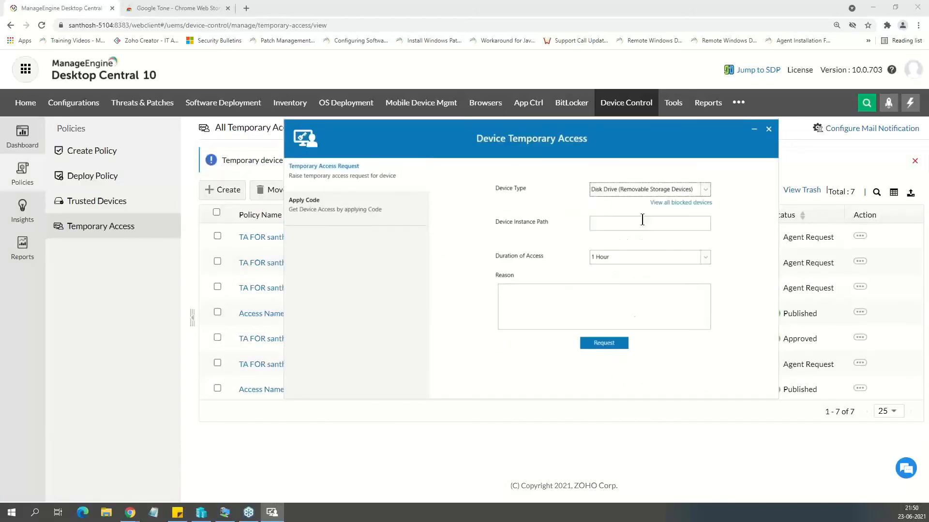
pyautogui.click(612, 222)
pyautogui.write('dsfsdfds')
pyautogui.click(605, 290)
pyautogui.write('sdf')
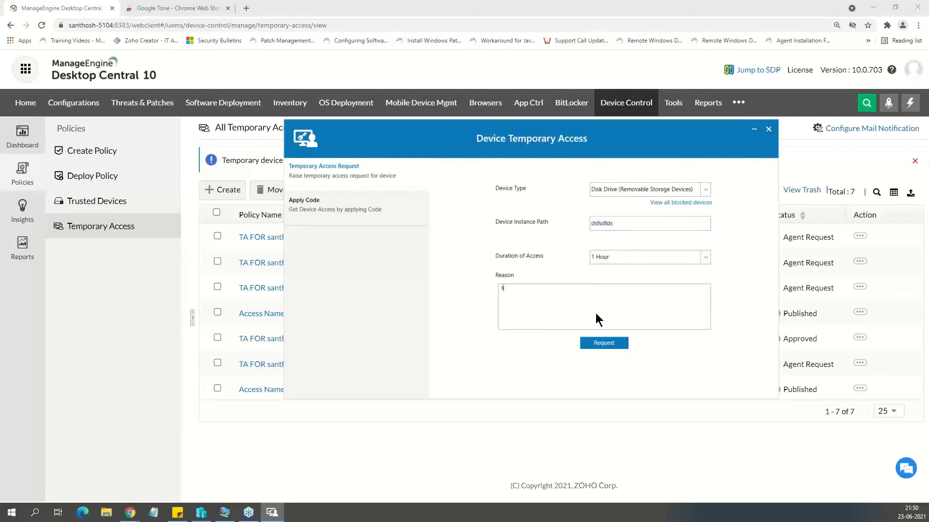
pyautogui.click(608, 344)
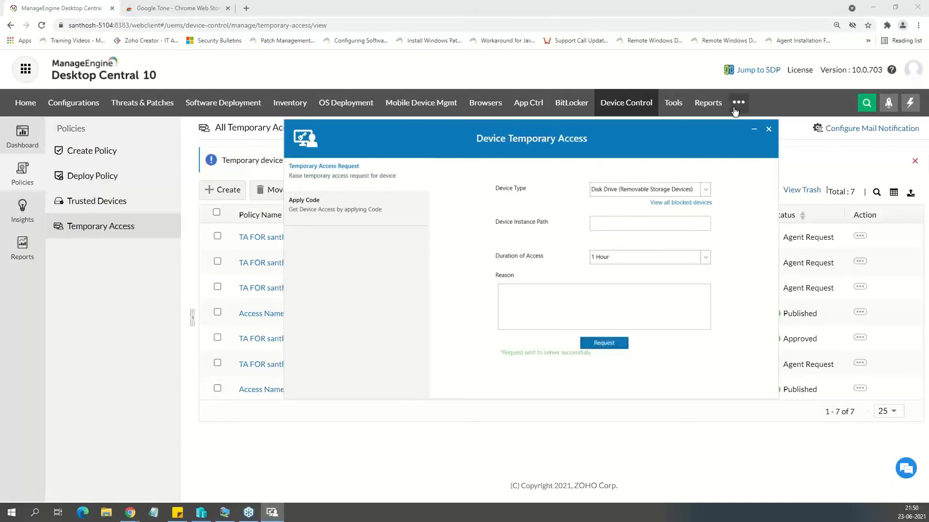
pyautogui.click(769, 129)
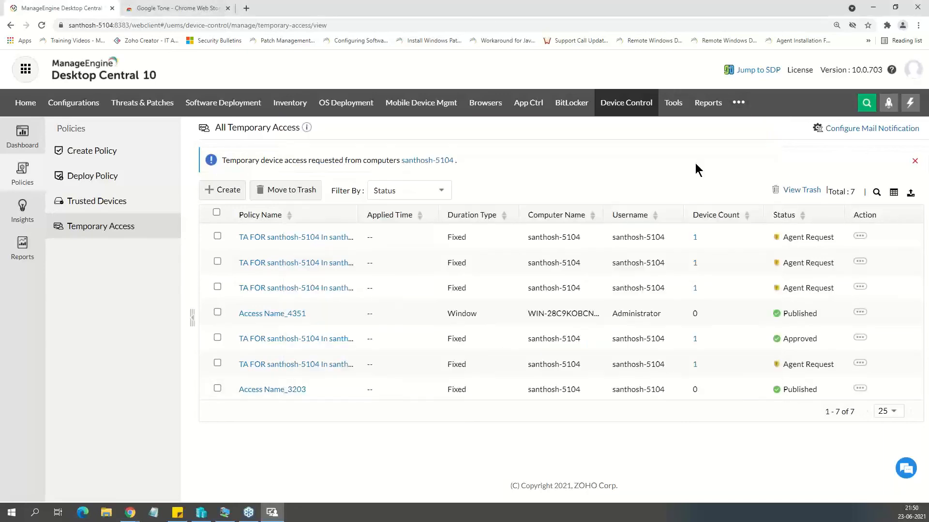
# Reload the temporary access list and move the first agent request to trash.
pyautogui.click(103, 201)
pyautogui.click(102, 229)
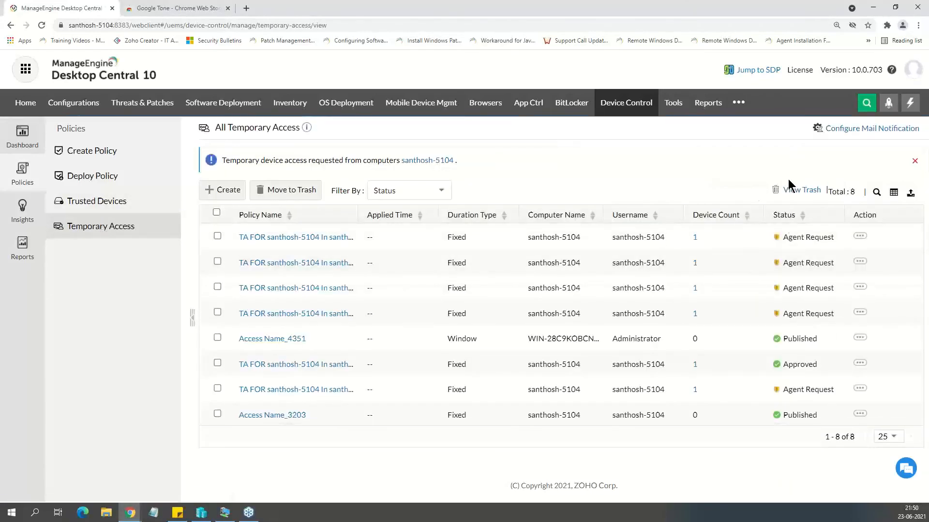
pyautogui.click(864, 240)
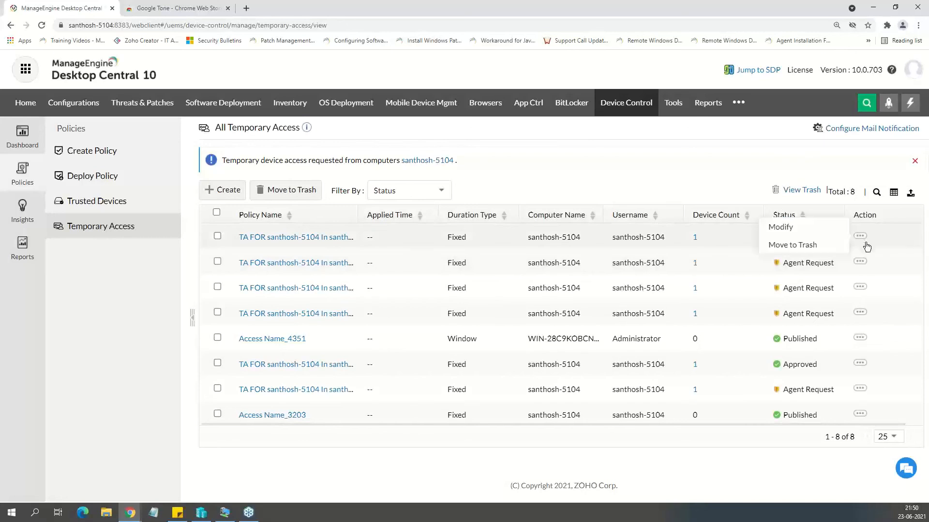
pyautogui.click(806, 247)
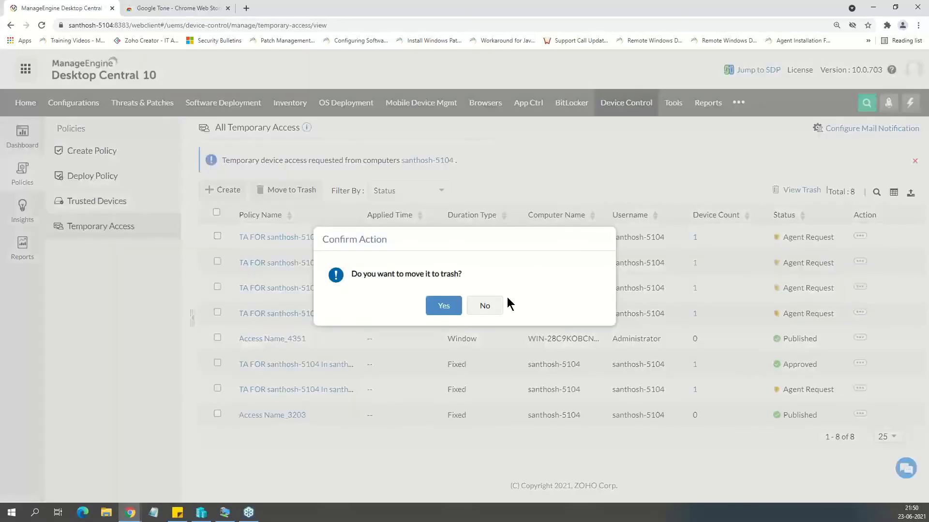
pyautogui.click(445, 305)
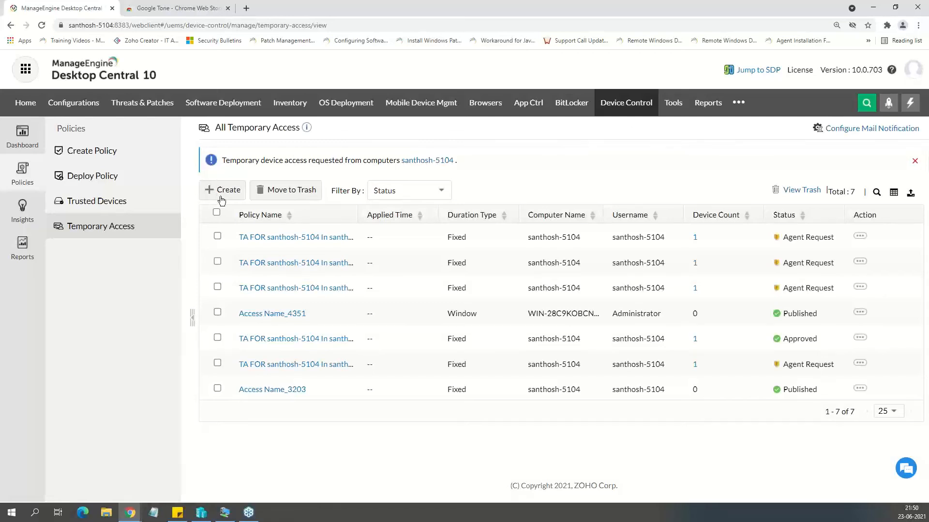
# Open the existing BitLocker encryption policy for modification and review its drive encryption, recovery key and restart settings.
pyautogui.click(572, 102)
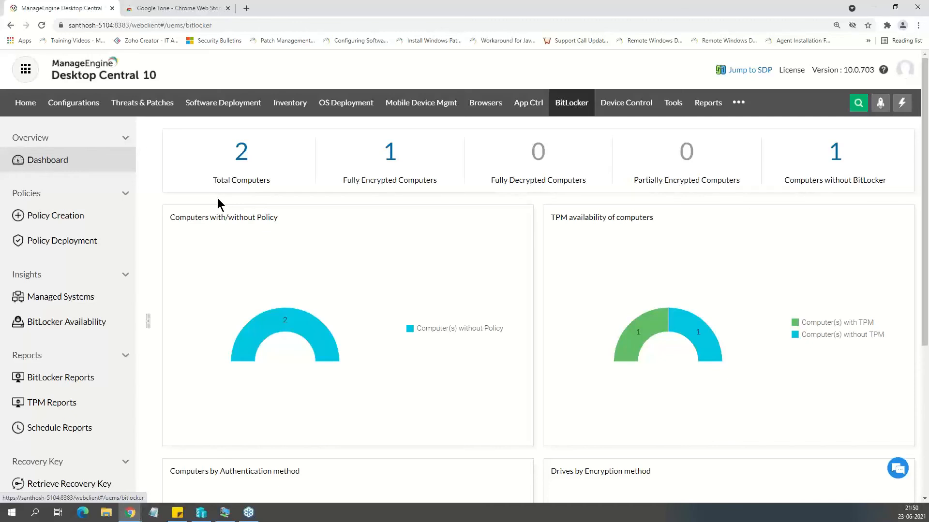
pyautogui.click(83, 220)
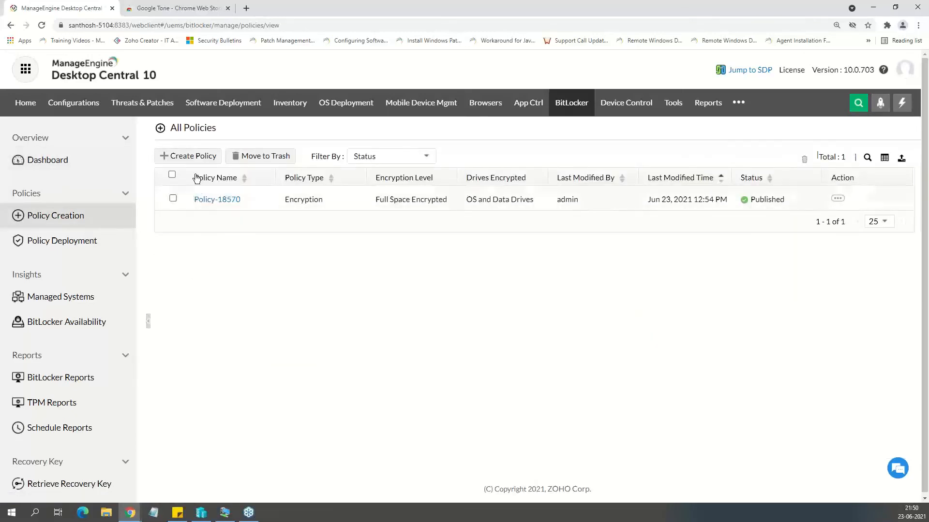
pyautogui.click(836, 199)
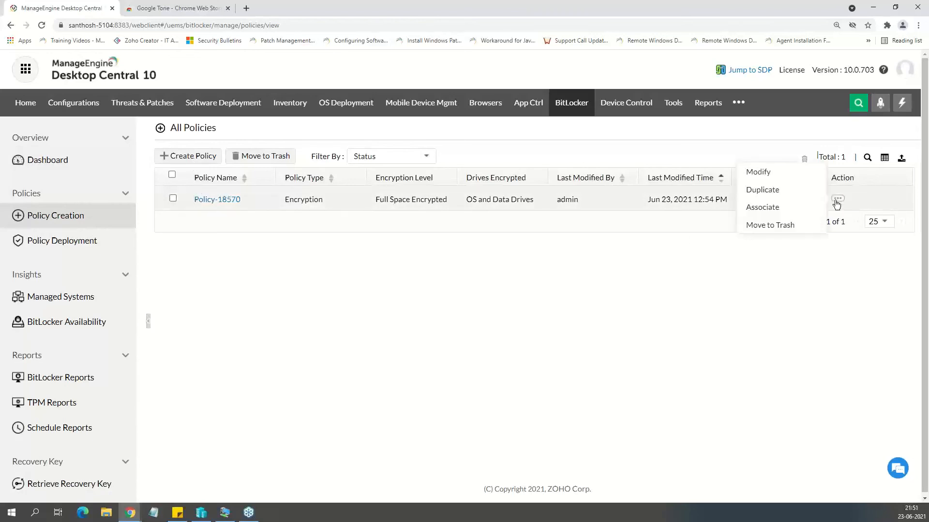
pyautogui.click(758, 173)
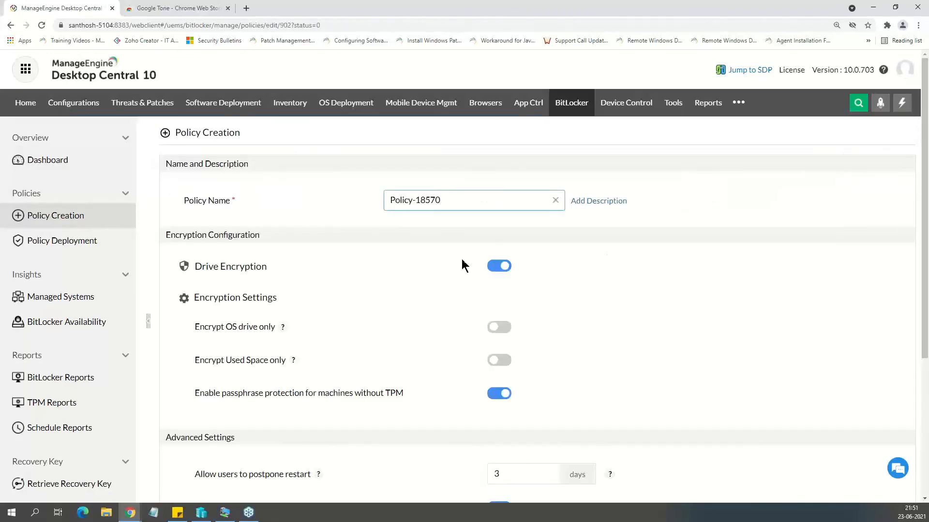
pyautogui.scroll(-1, 438, 249)
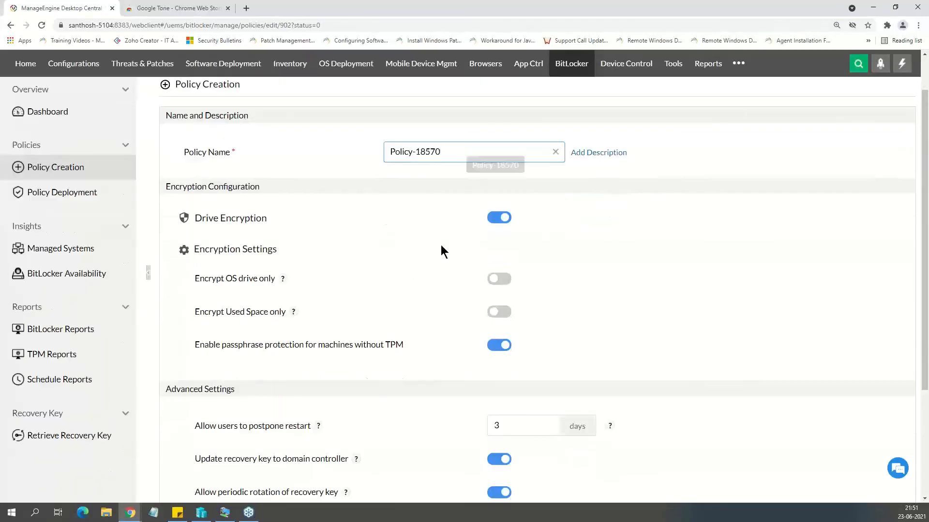
pyautogui.scroll(-1, 470, 270)
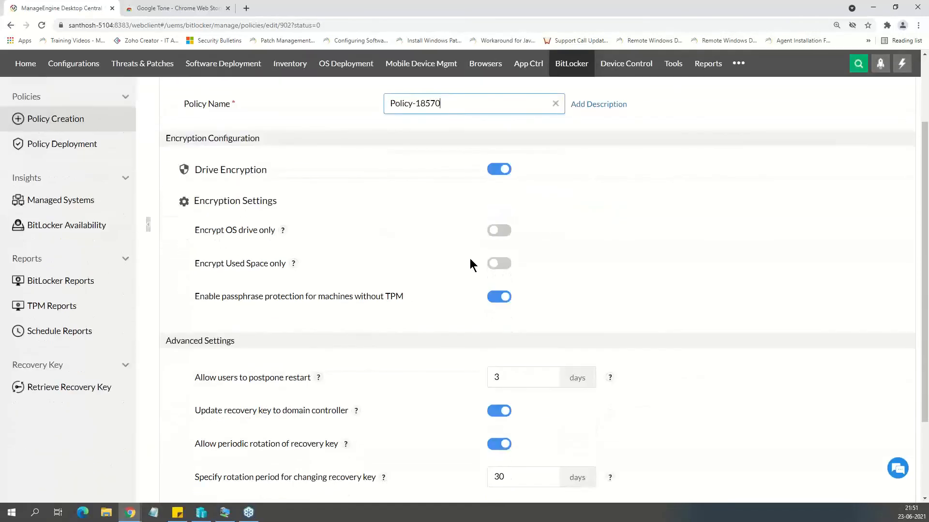
pyautogui.scroll(-2, 470, 263)
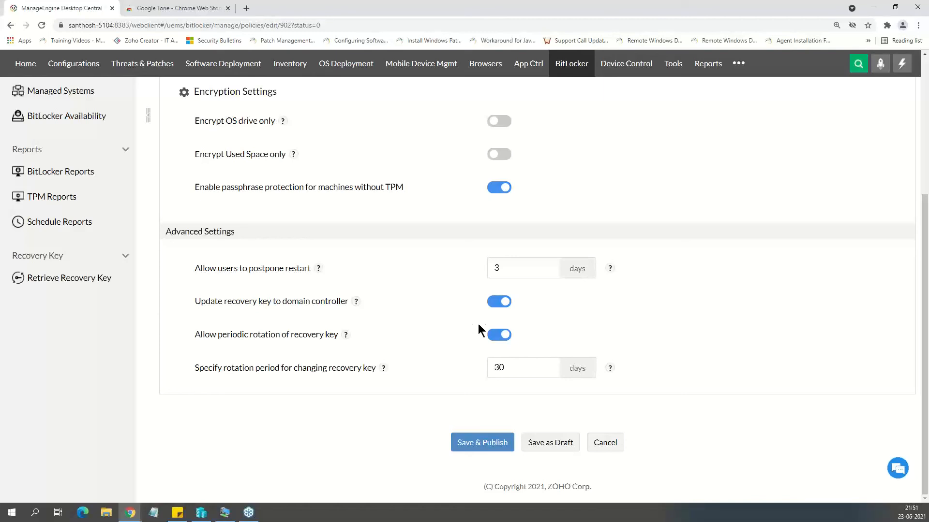
# Open BitLocker recovery key retrieval and make the recovery key identifier field ready for entry.
pyautogui.click(80, 283)
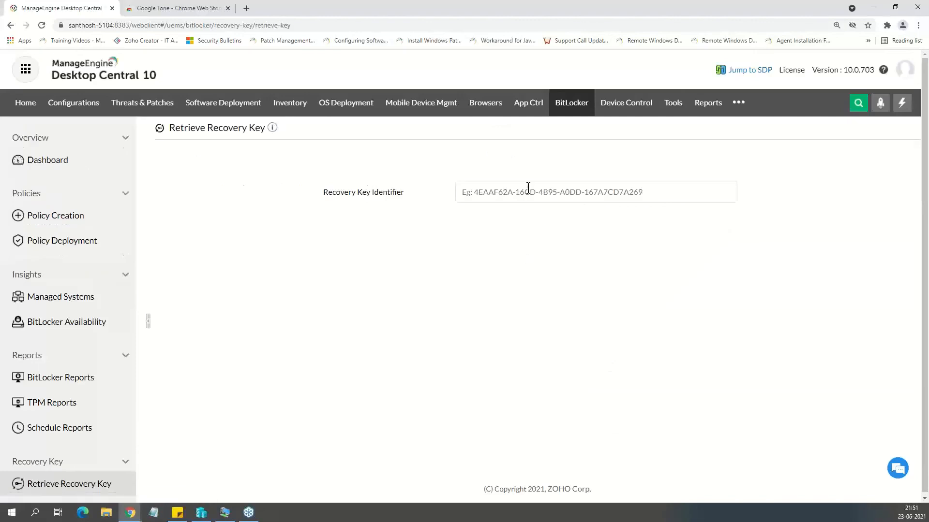
pyautogui.click(527, 187)
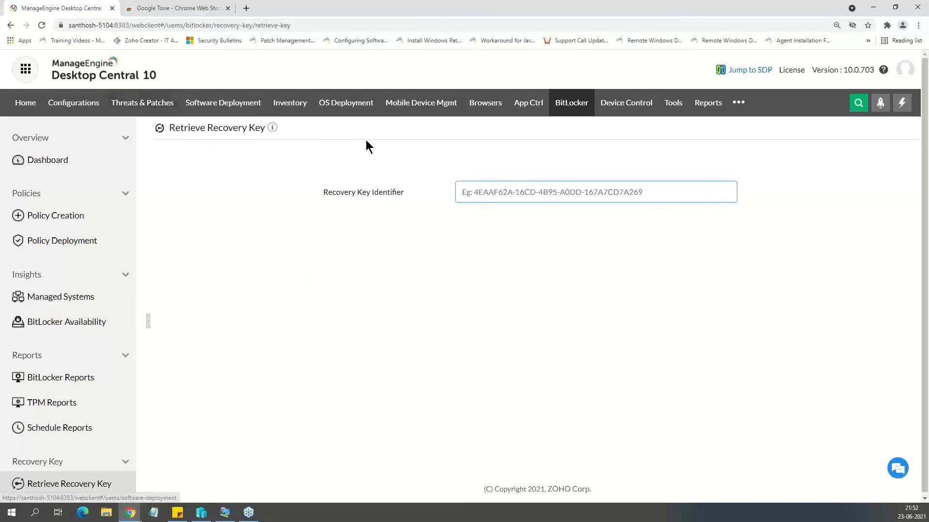
# Open the Application Control dashboard.
pyautogui.click(477, 110)
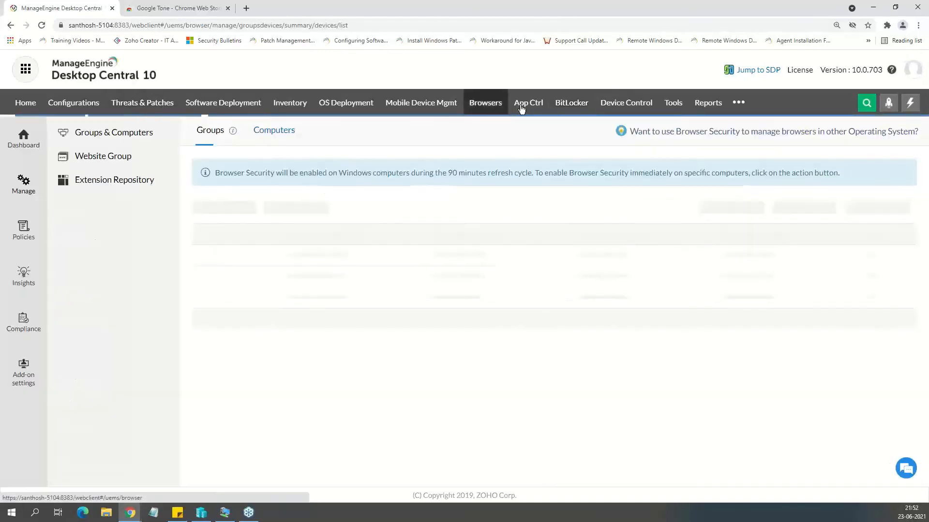
pyautogui.click(527, 109)
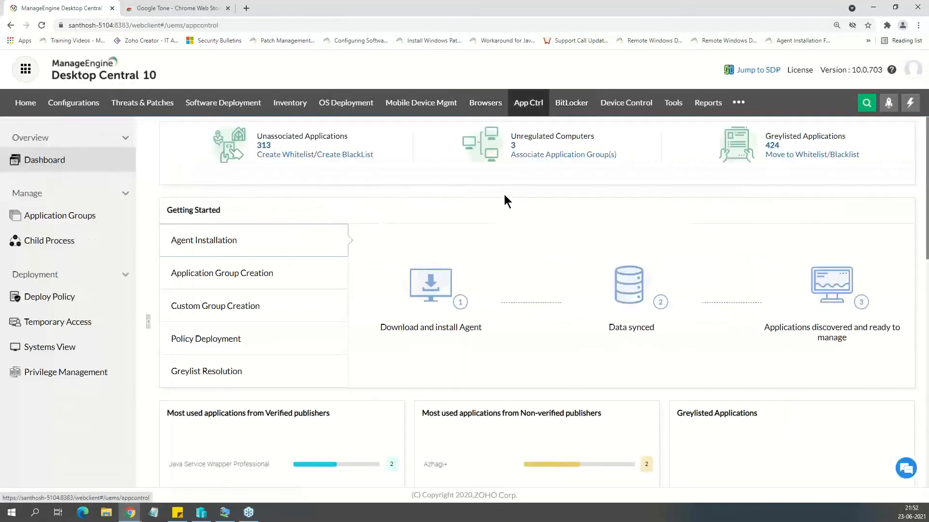
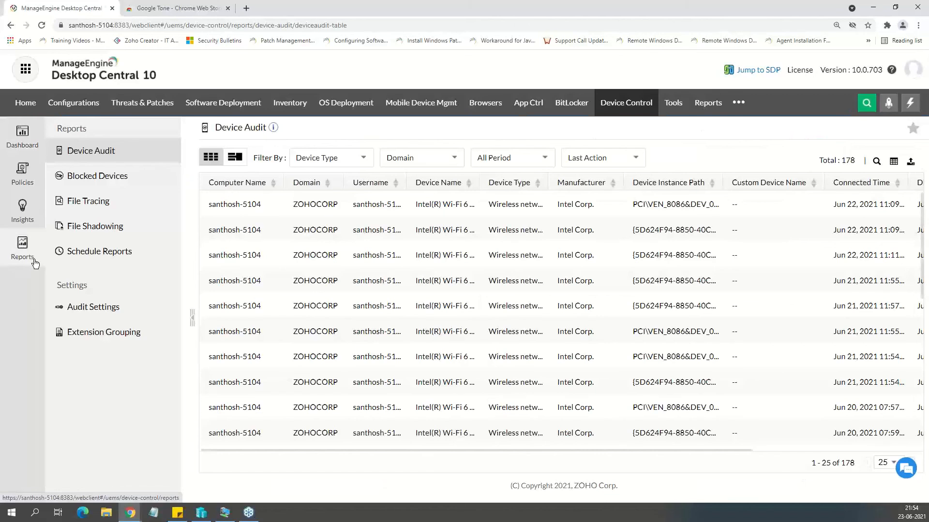
# View the File Shadowing and File Tracing reports of Device Control.
pyautogui.click(94, 226)
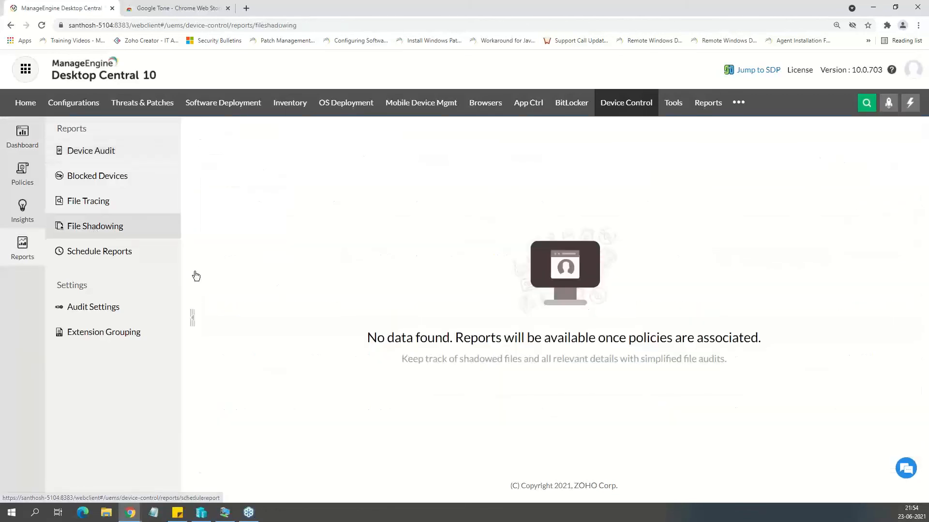
pyautogui.click(179, 200)
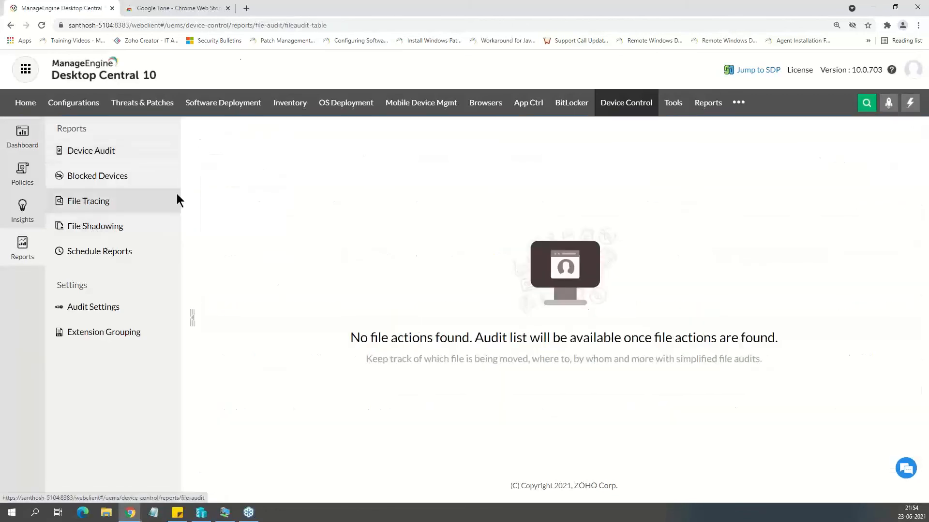
# Open demo.devicecontrolplus.com in a new browser tab.
pyautogui.click(246, 9)
pyautogui.write('demo')
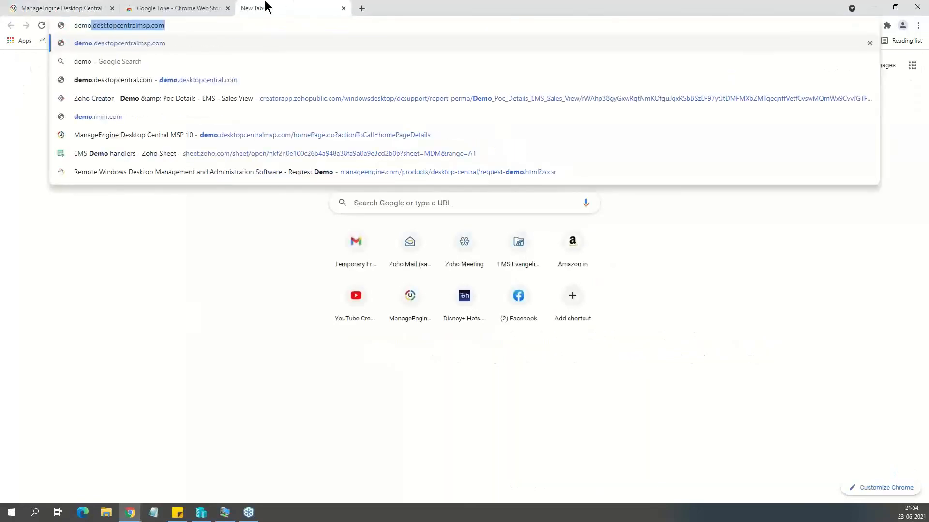
pyautogui.write('.deve')
pyautogui.press('BackSpace')
pyautogui.press('BackSpace')
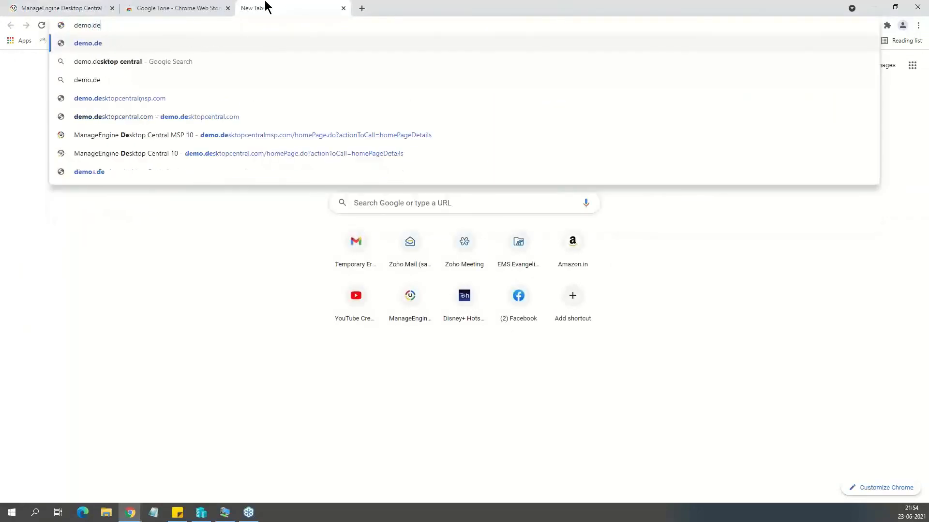
pyautogui.write('vie')
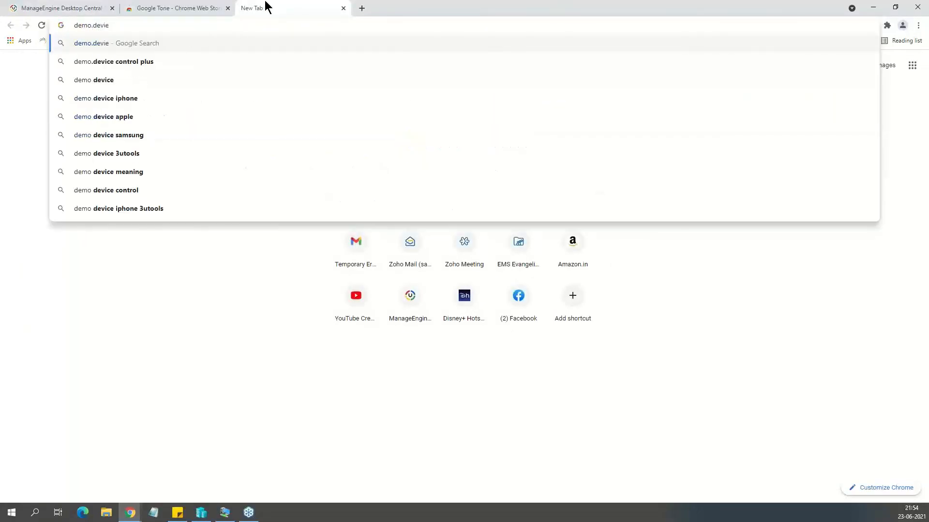
pyautogui.press('BackSpace')
pyautogui.write('ce')
pyautogui.press('Right')
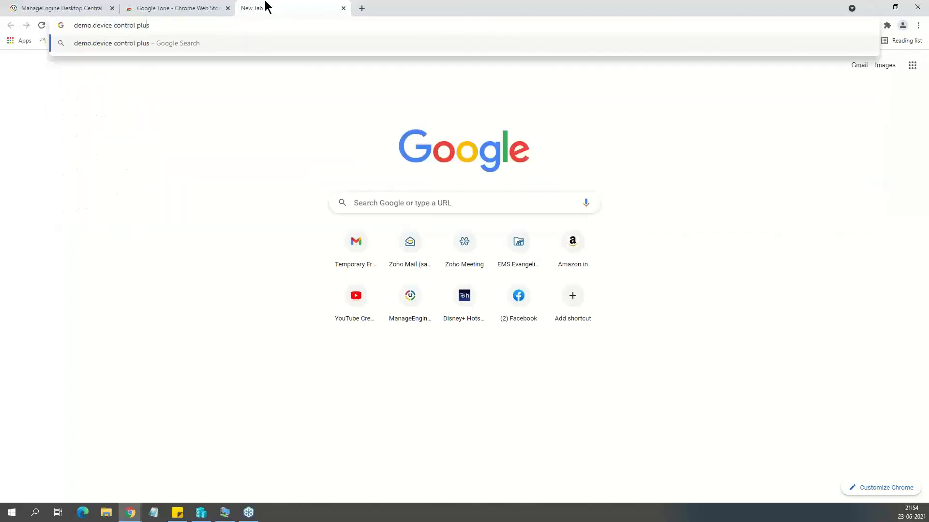
pyautogui.press('BackSpace')
pyautogui.press('BackSpace')
pyautogui.press('BackSpace')
pyautogui.press('BackSpace')
pyautogui.press('BackSpace')
pyautogui.press('BackSpace')
pyautogui.press('BackSpace')
pyautogui.press('BackSpace')
pyautogui.press('BackSpace')
pyautogui.press('BackSpace')
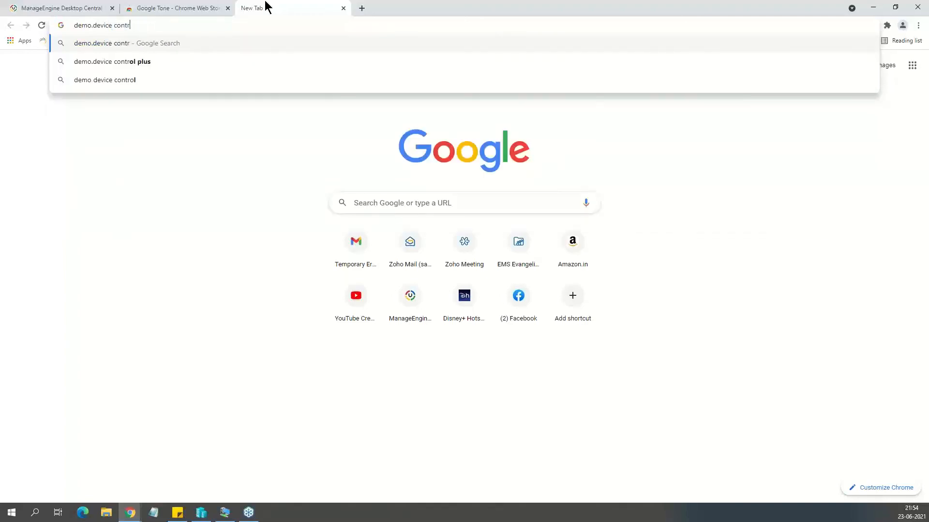
pyautogui.press('BackSpace')
pyautogui.press('BackSpace')
pyautogui.press('BackSpace')
pyautogui.write('cont')
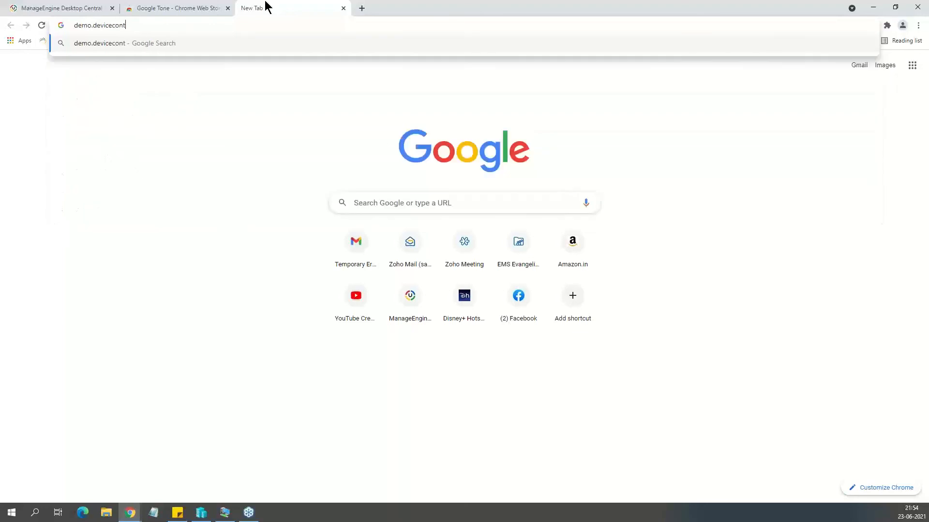
pyautogui.write('rolplus.com')
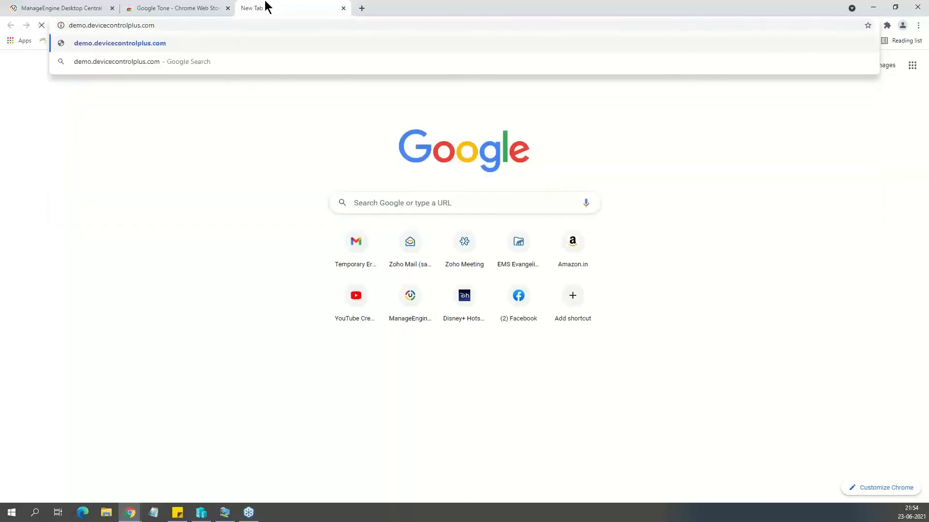
pyautogui.press('Return')
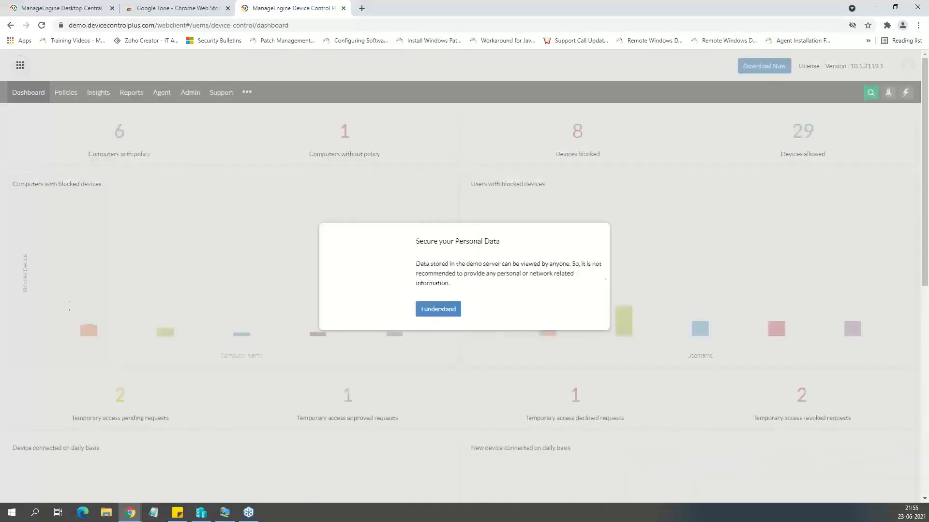
# Acknowledge the demo server's personal data notice and open the Device Audit report in Device Control Plus.
pyautogui.click(426, 309)
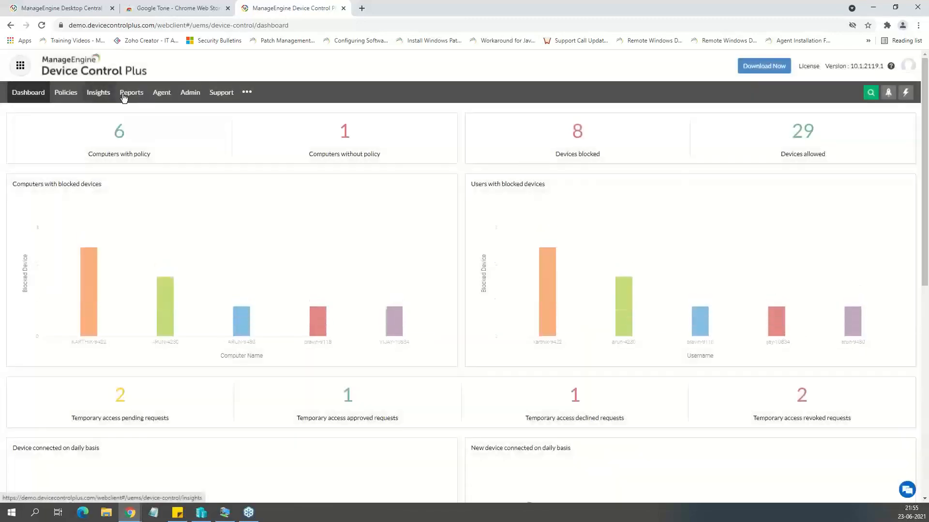
pyautogui.click(130, 93)
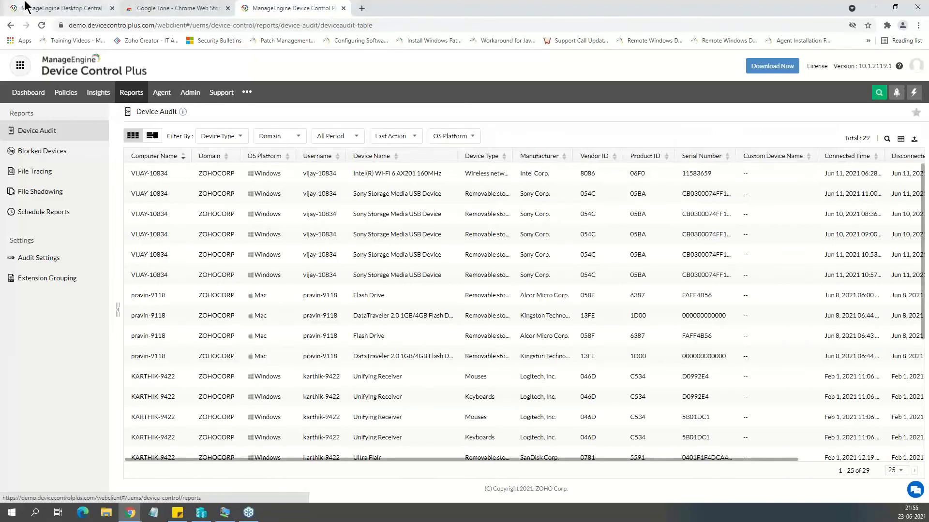
pyautogui.click(25, 7)
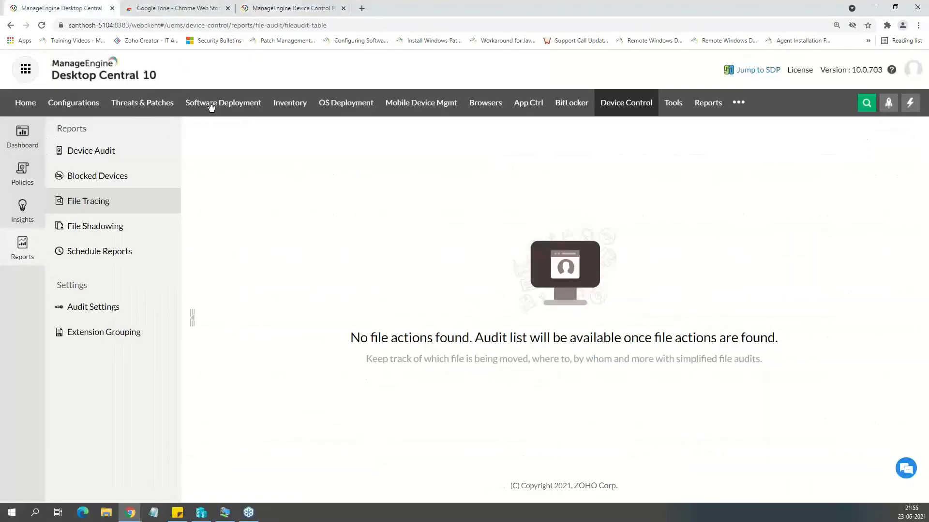
pyautogui.click(309, 7)
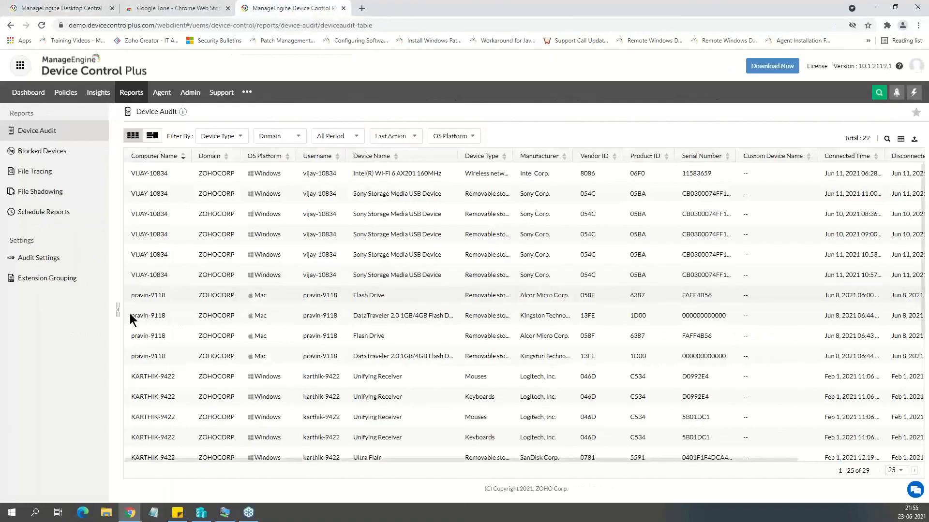
# Open the File Shadowing report and examine the computer, file name and network share path of the shadowed files.
pyautogui.click(46, 194)
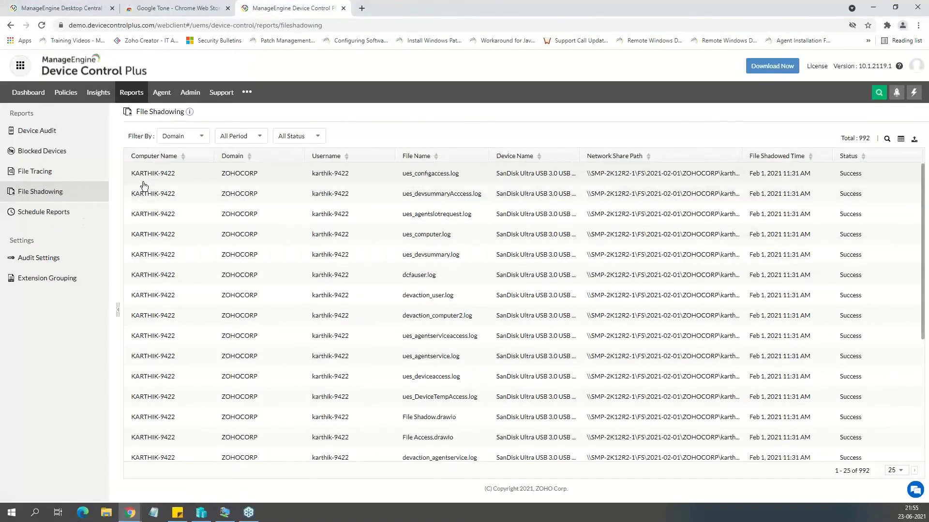
pyautogui.moveTo(590, 173); pyautogui.dragTo(720, 173)
pyautogui.click(177, 173)
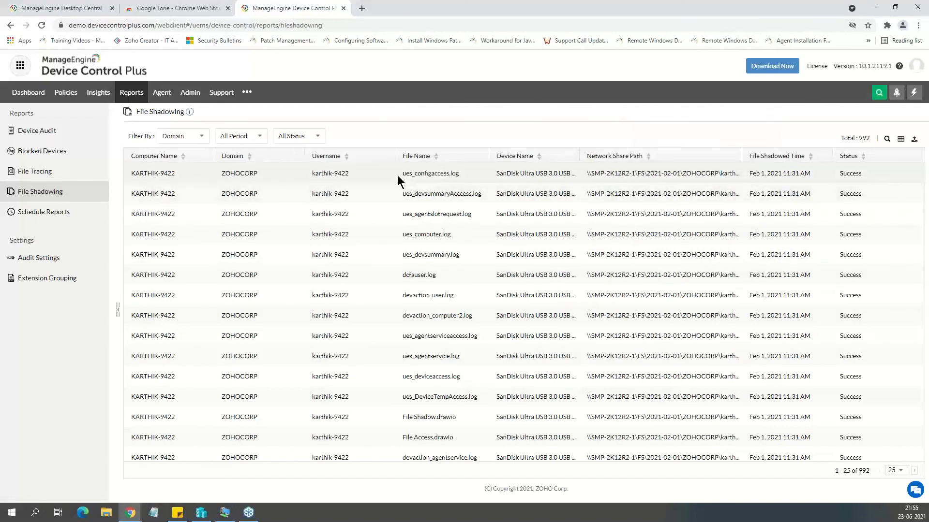
pyautogui.moveTo(397, 175); pyautogui.dragTo(469, 188)
pyautogui.click(546, 183)
pyautogui.moveTo(589, 175); pyautogui.dragTo(770, 176)
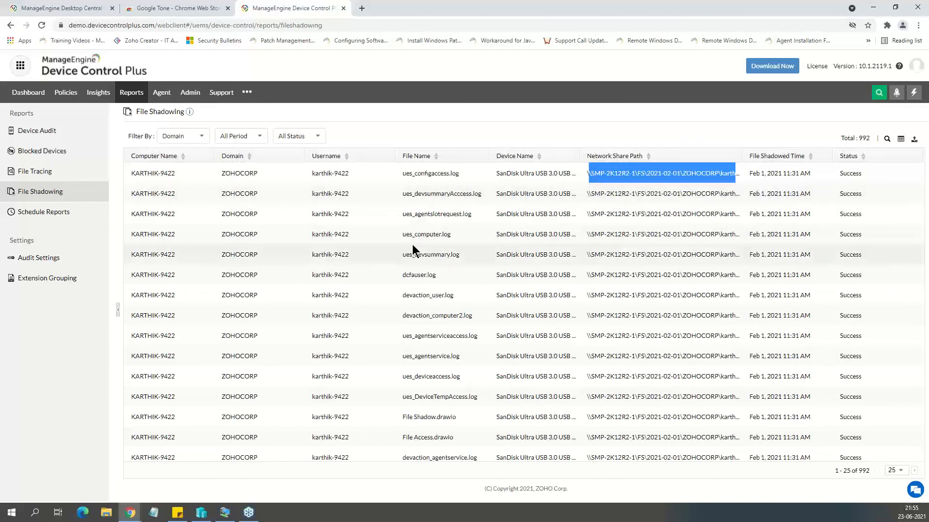
pyautogui.scroll(-3, 412, 246)
pyautogui.scroll(-2, 412, 252)
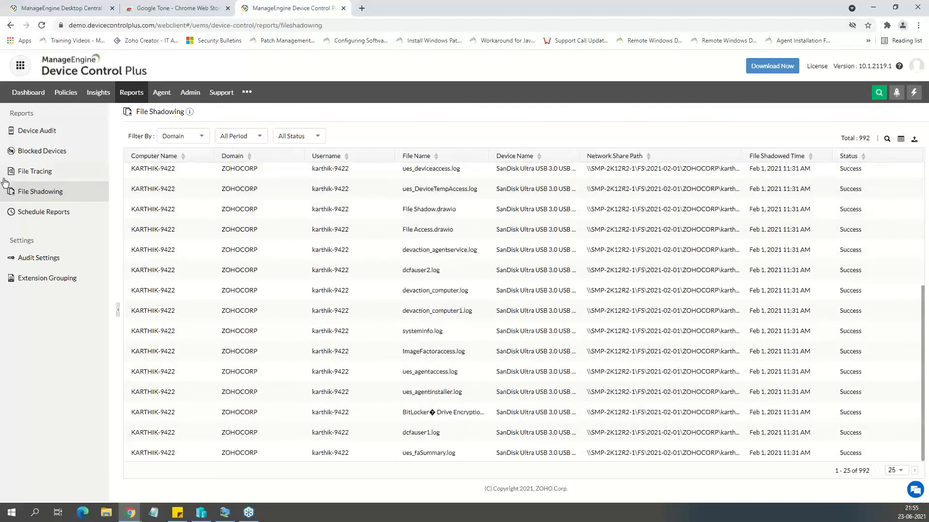
# Open the File Tracing report and widen its File Name column to review the full paths of the traced files.
pyautogui.click(53, 175)
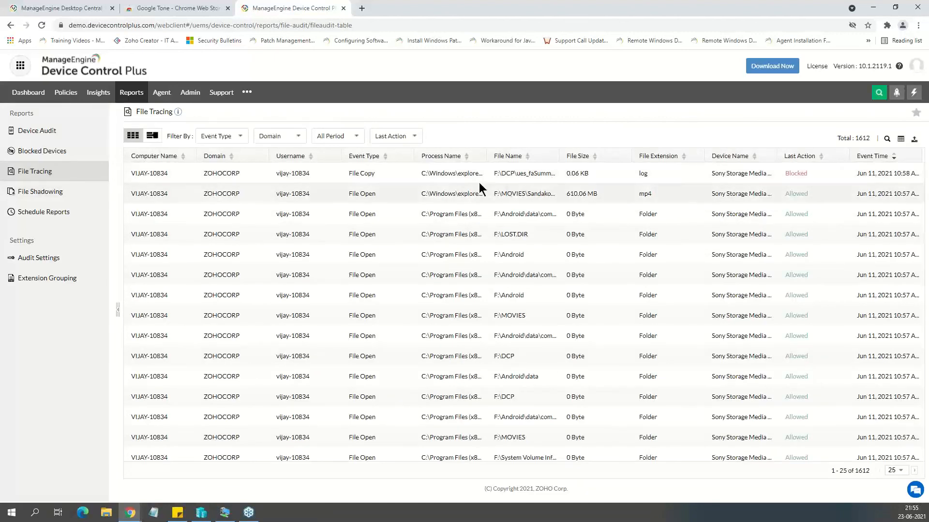
pyautogui.moveTo(558, 157); pyautogui.dragTo(607, 156)
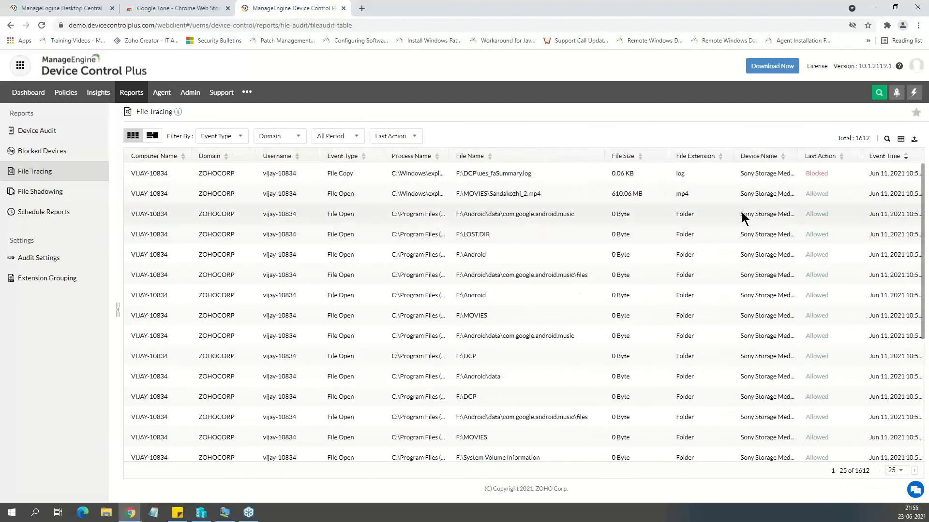
pyautogui.scroll(-1, 361, 245)
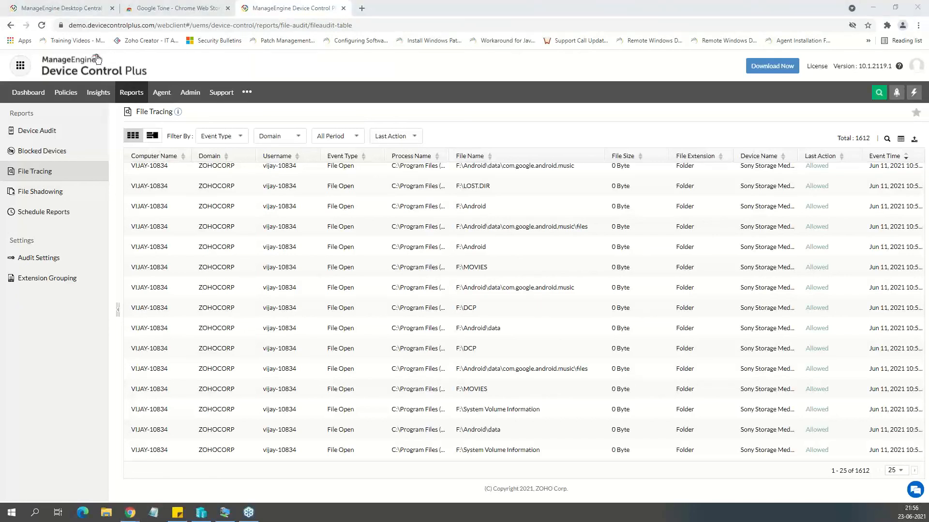
# Switch back to Desktop Central and try to add a user in User Administration.
pyautogui.click(87, 8)
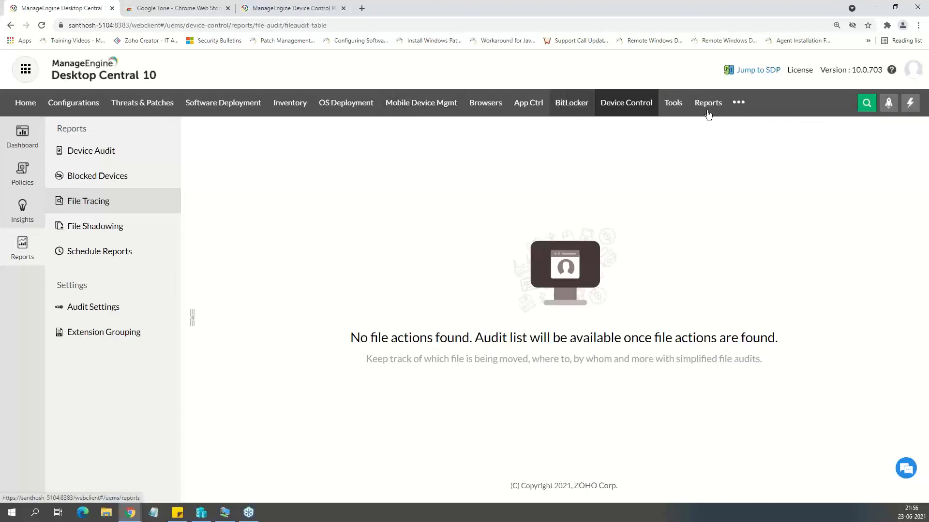
pyautogui.click(740, 103)
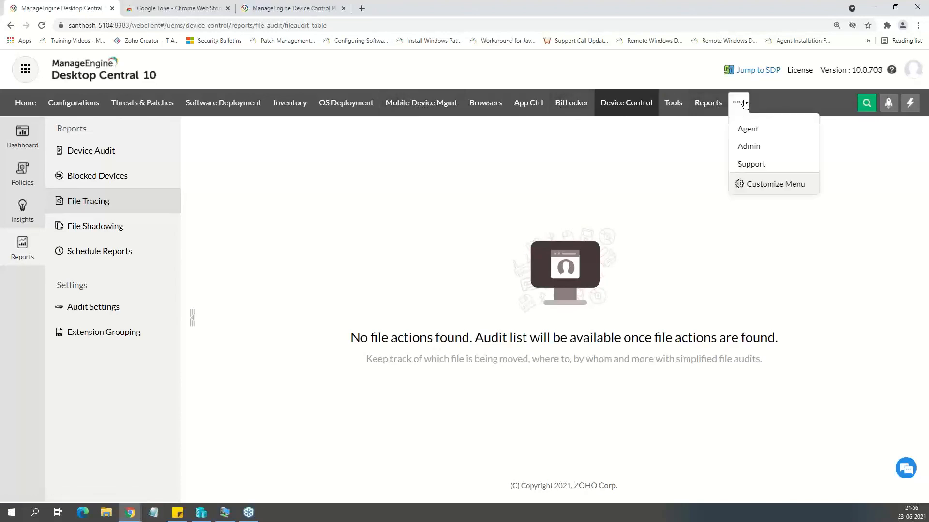
pyautogui.click(759, 147)
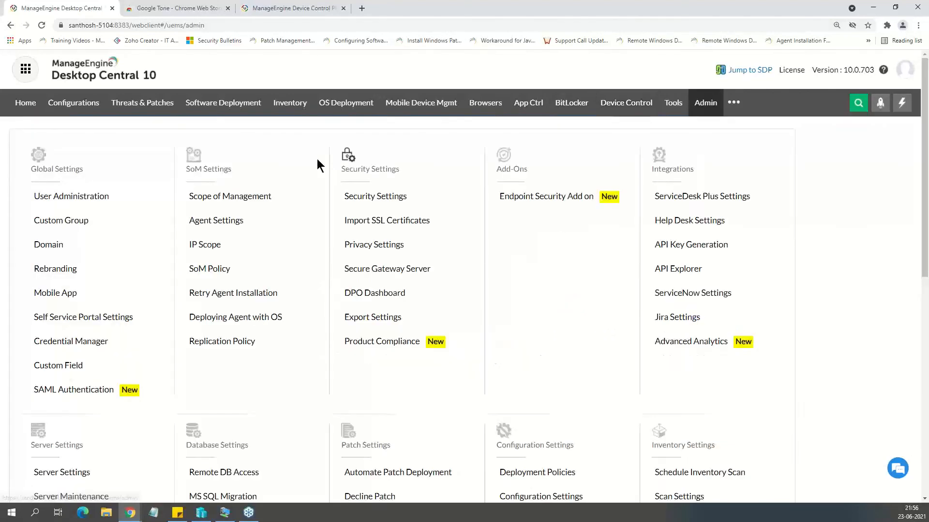
pyautogui.click(72, 196)
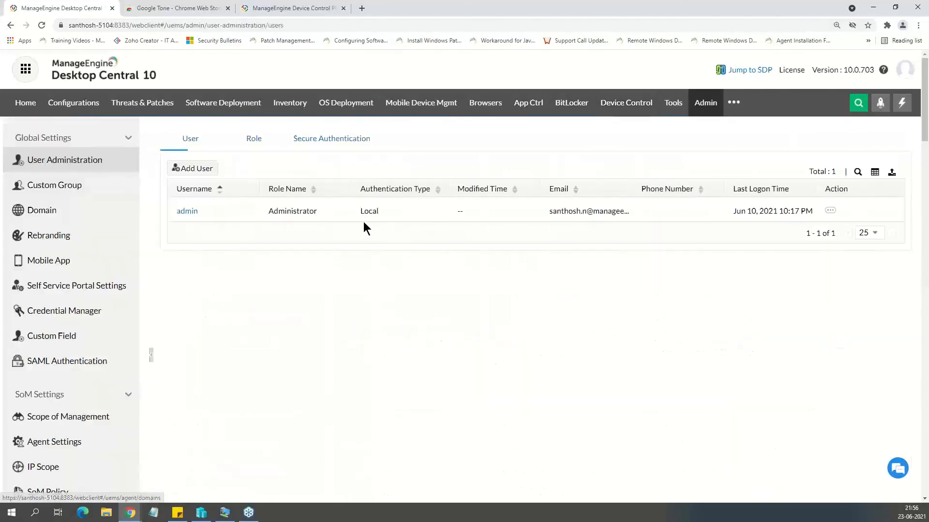
pyautogui.click(195, 172)
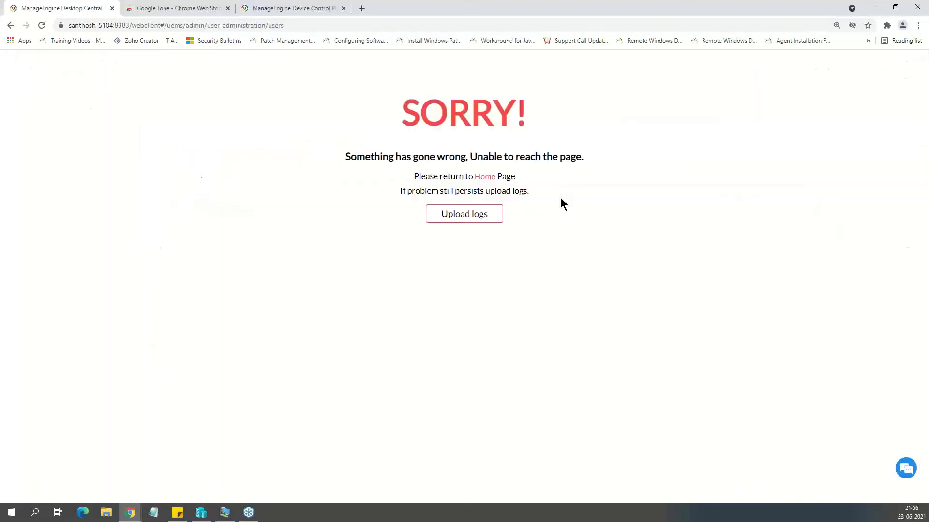
# Return to the home page and open the Add User form in User Administration.
pyautogui.click(485, 180)
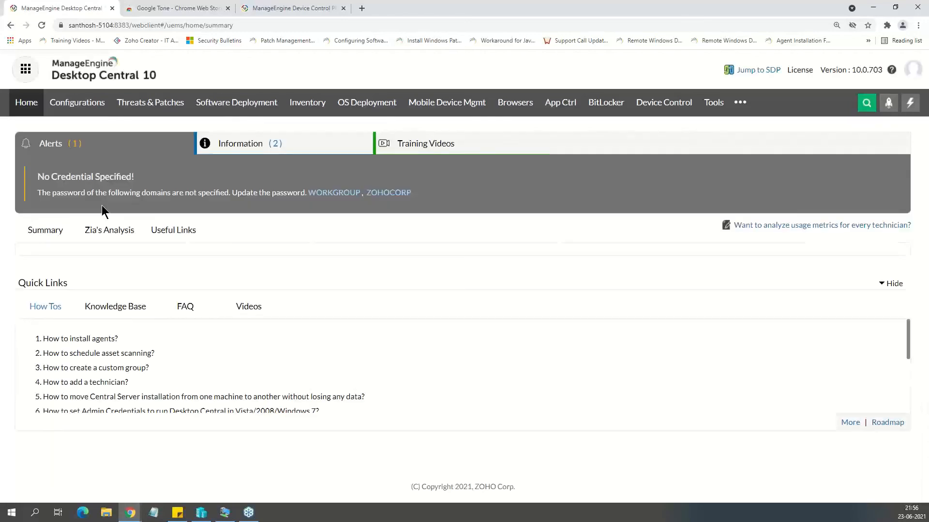
pyautogui.click(740, 102)
pyautogui.click(748, 164)
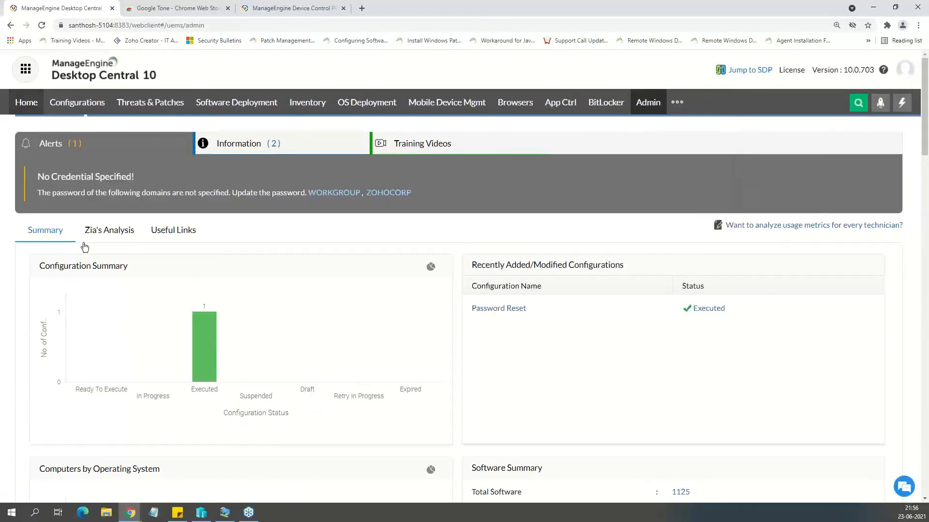
pyautogui.click(72, 198)
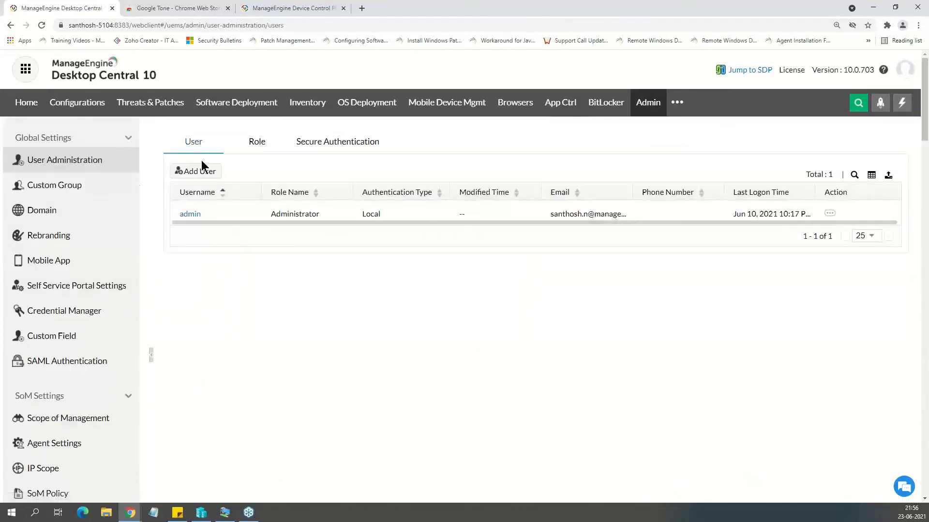
pyautogui.click(213, 170)
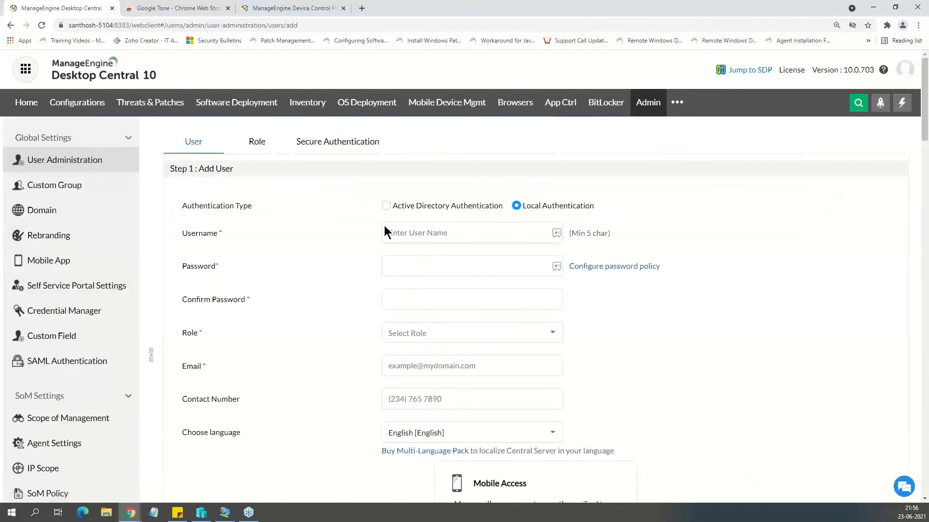
# Start adding a new role and grant it full control of Patch Management, Software Deployment, Inventory and Tools.
pyautogui.click(259, 143)
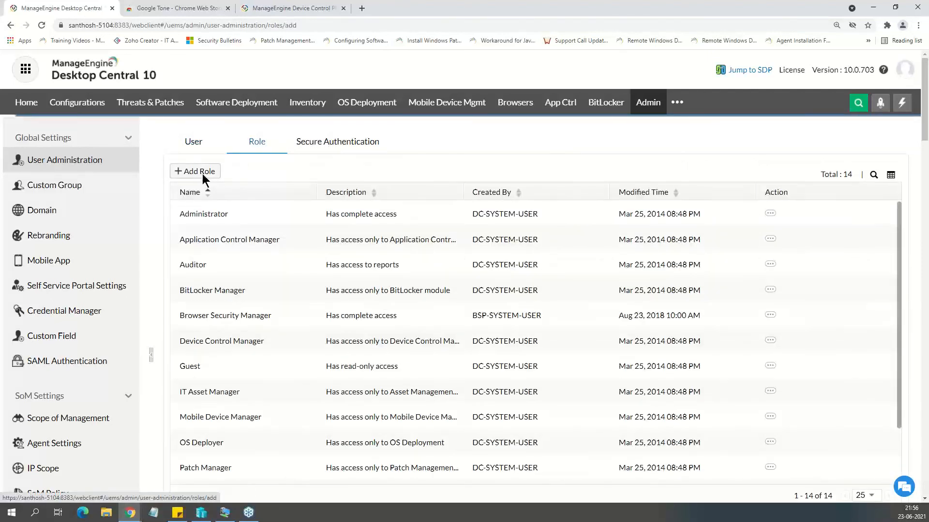
pyautogui.click(204, 173)
pyautogui.scroll(-3, 368, 309)
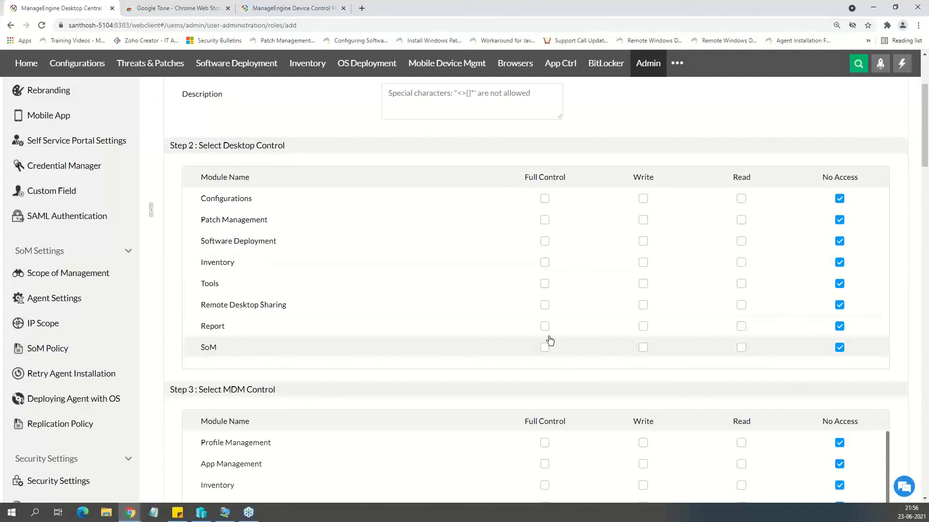
pyautogui.click(545, 220)
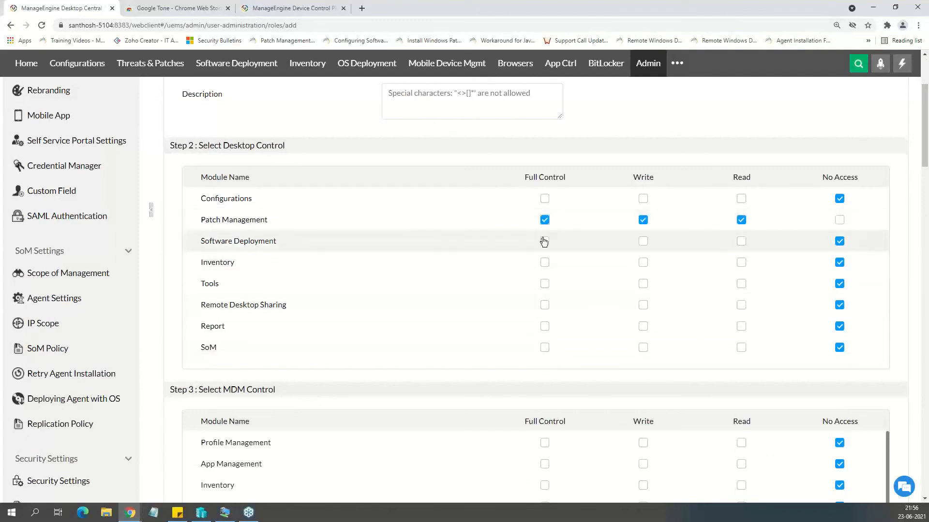
pyautogui.click(544, 241)
pyautogui.click(545, 263)
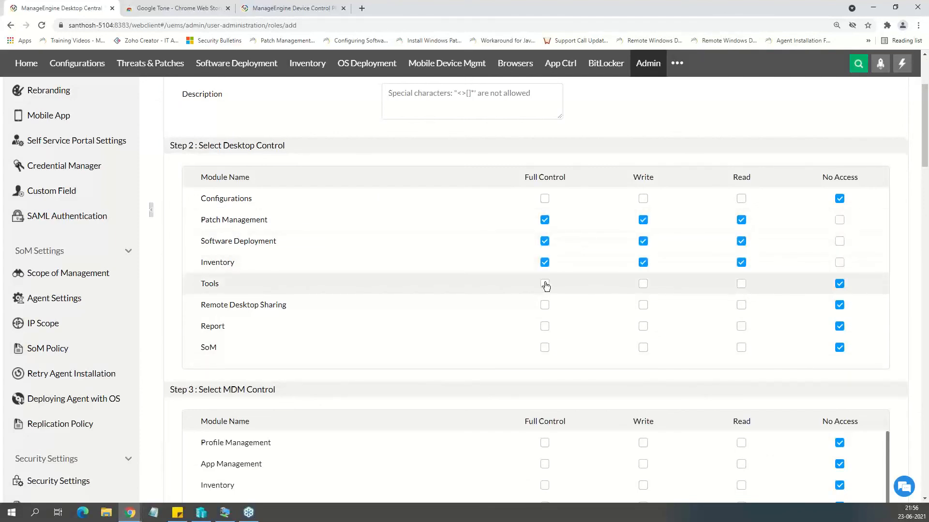
pyautogui.click(545, 284)
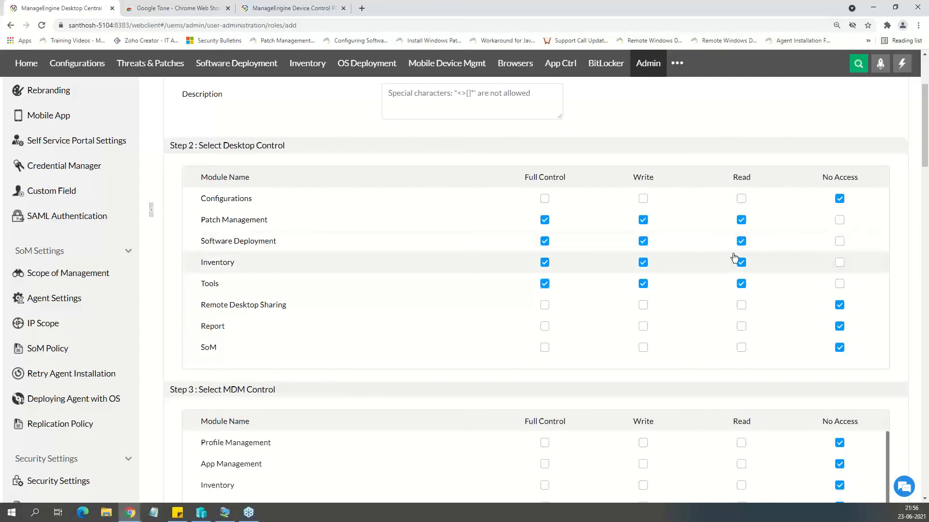
# Review the MDM Control and OSD Control permission sections of the new role form.
pyautogui.scroll(-4, 731, 271)
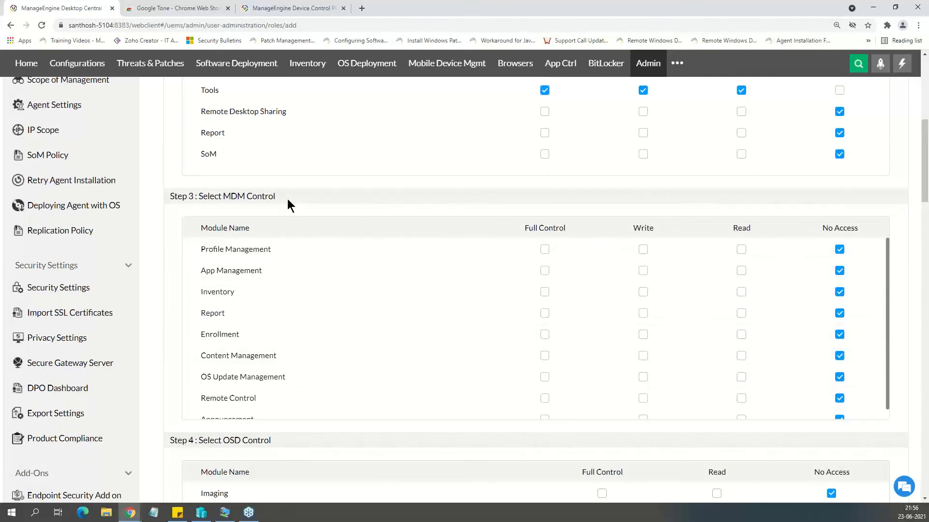
pyautogui.scroll(-1, 253, 284)
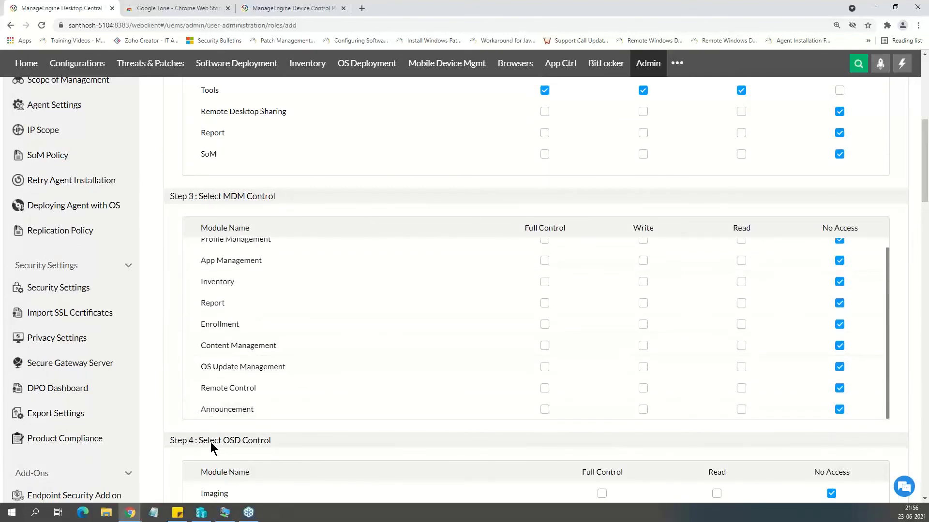
pyautogui.scroll(1, 324, 401)
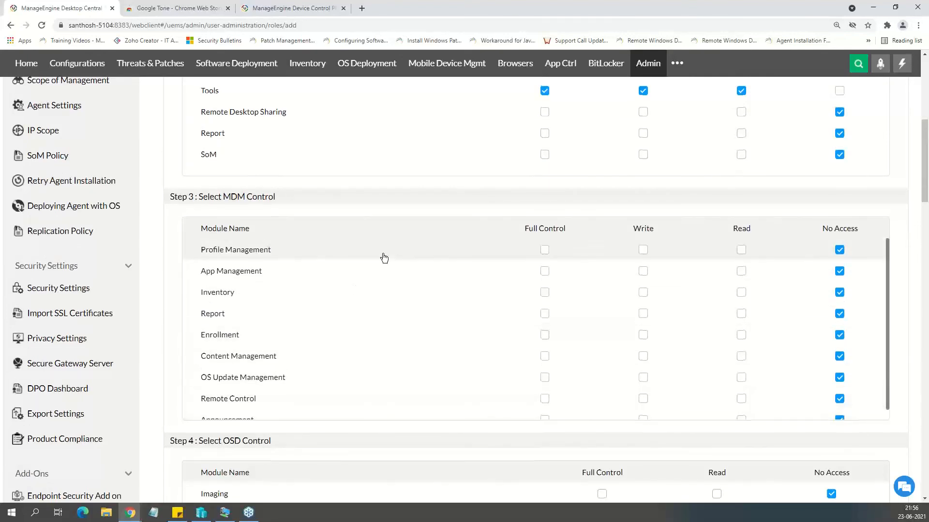
pyautogui.scroll(4, 381, 257)
pyautogui.scroll(3, 282, 211)
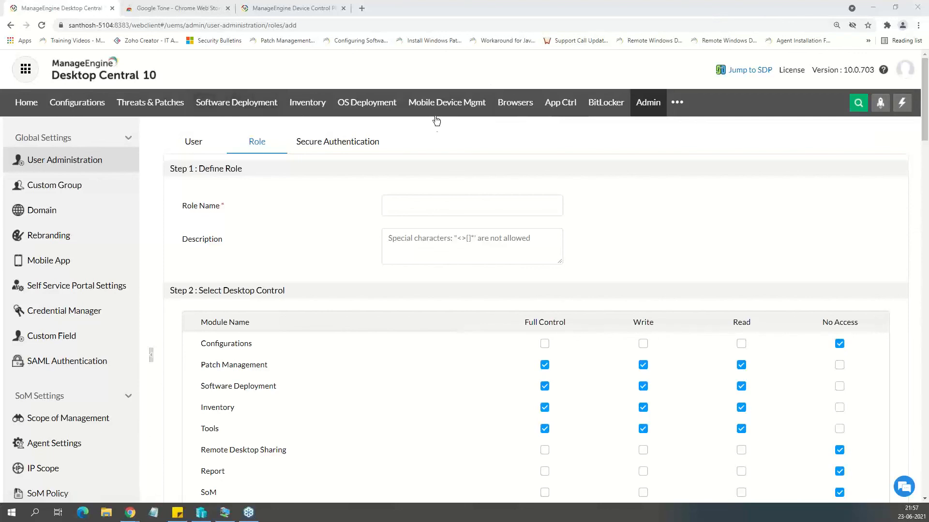
# View the App Ctrl dashboard and the Inventory overview with its software and warranty summaries.
pyautogui.click(560, 102)
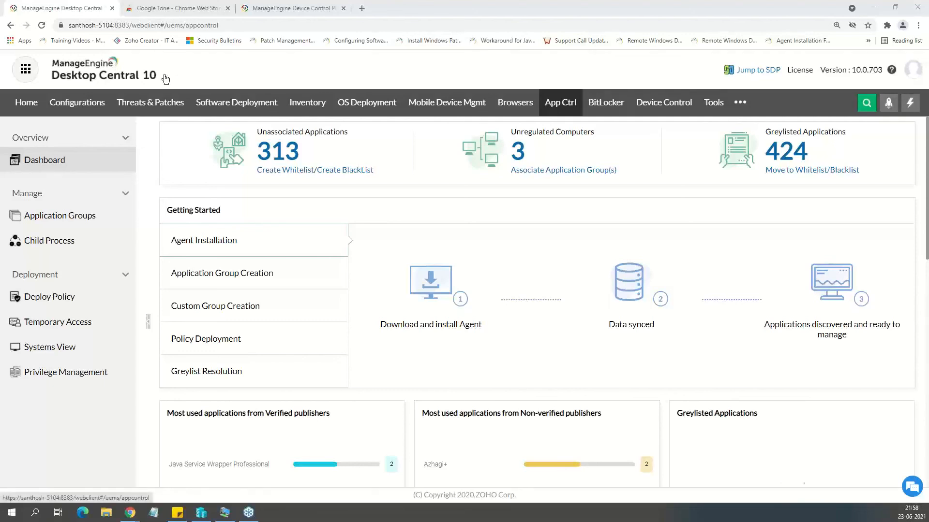
pyautogui.click(308, 104)
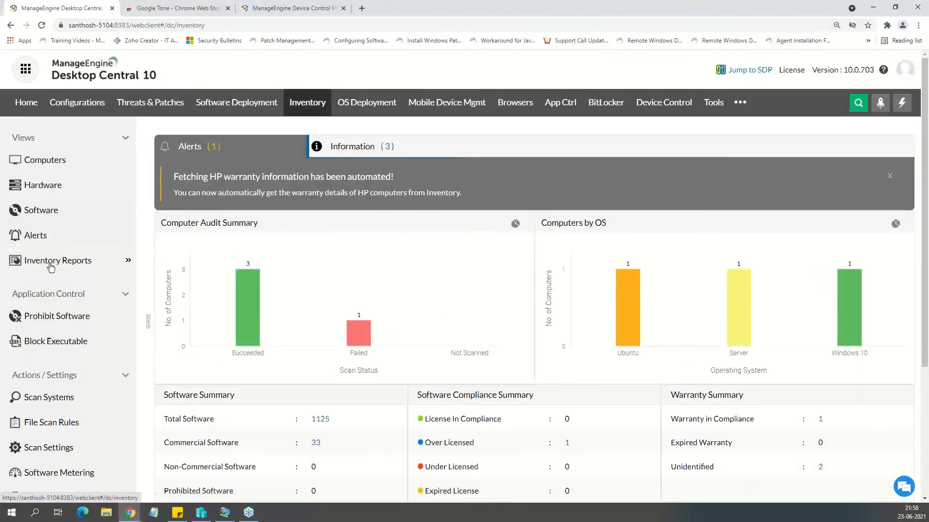
pyautogui.scroll(-4, 73, 358)
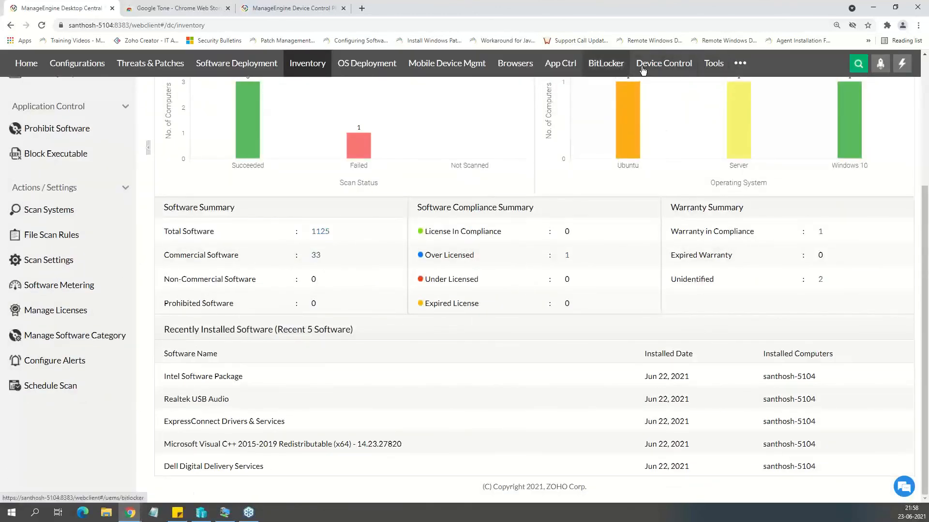
# Open the USB Usage Report from the USB Reports category in Reports.
pyautogui.click(734, 65)
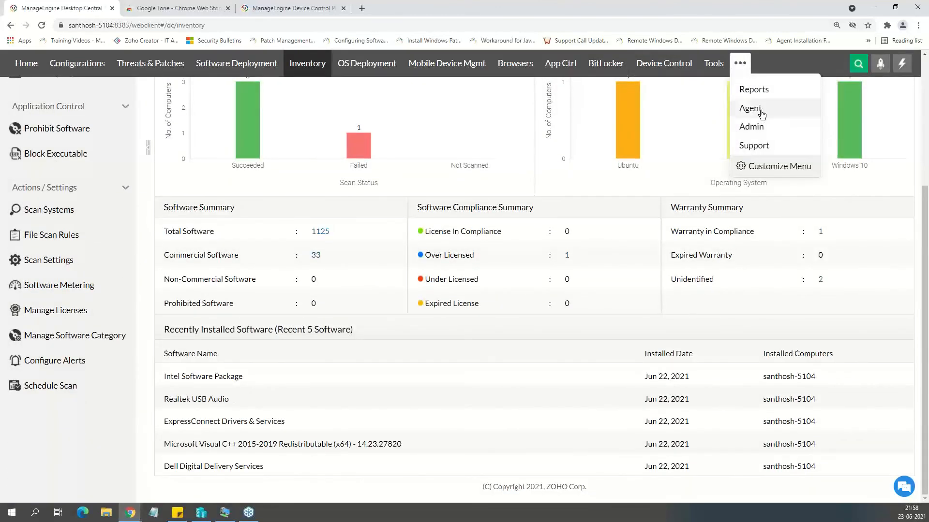
pyautogui.click(754, 90)
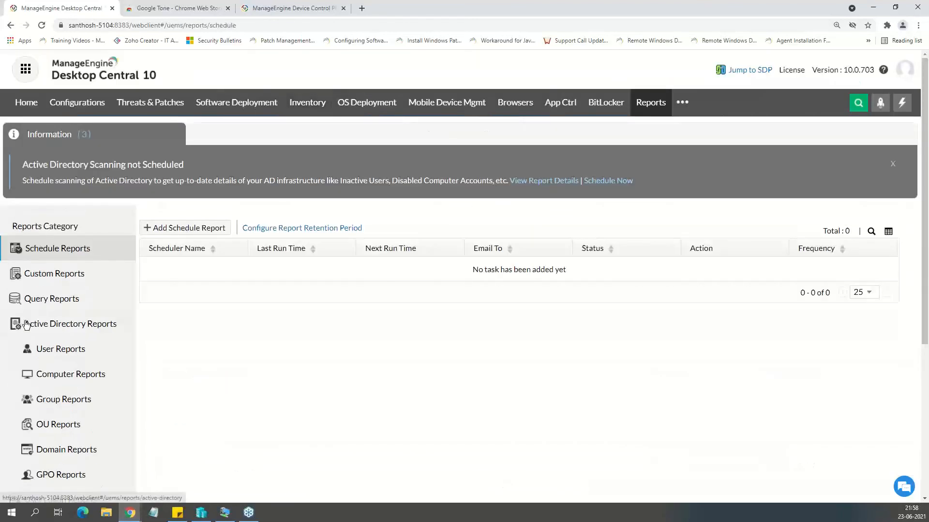
pyautogui.scroll(-3, 73, 320)
pyautogui.scroll(-2, 58, 421)
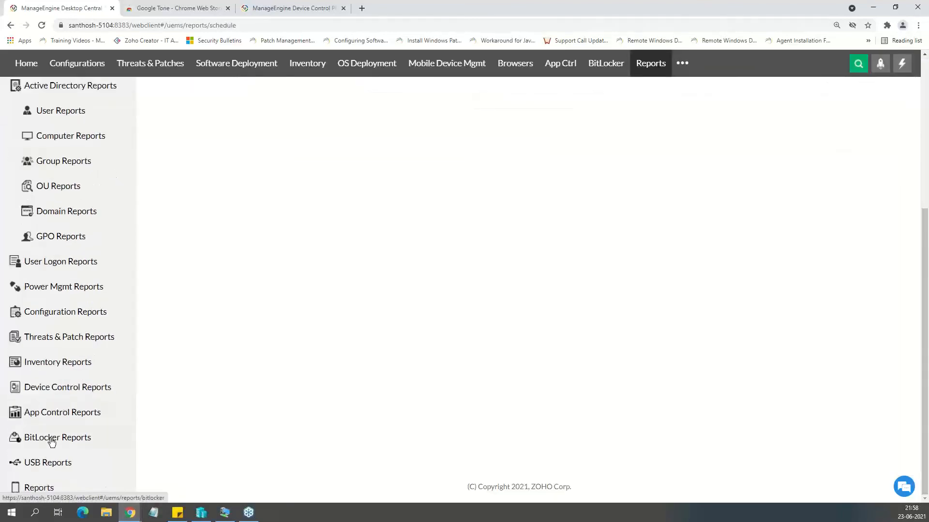
pyautogui.click(52, 469)
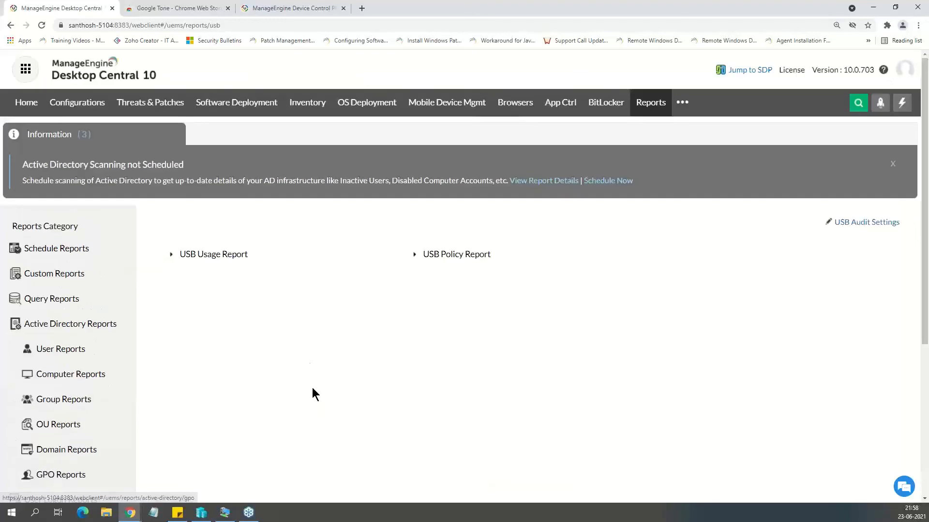
pyautogui.click(213, 255)
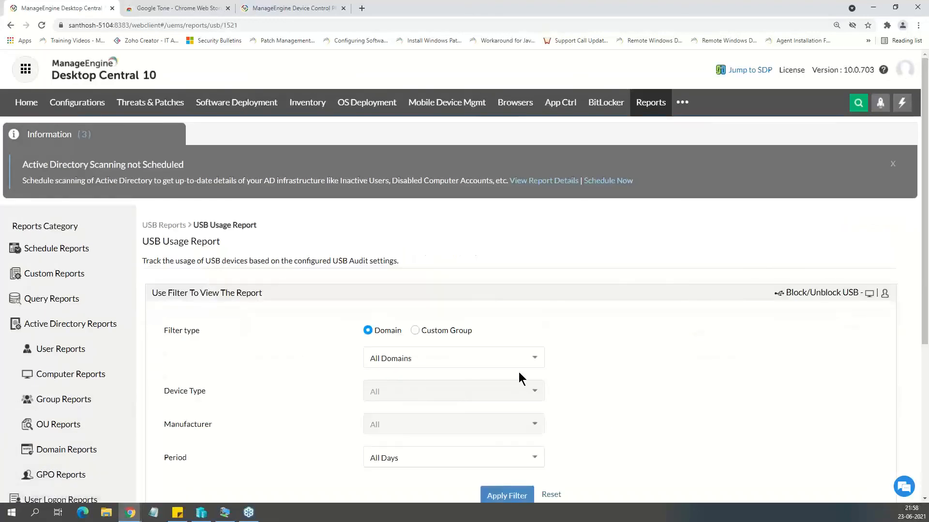
# Open the USB event details of the listed computer from its event count and examine the device entries.
pyautogui.scroll(-1, 484, 367)
pyautogui.scroll(-2, 409, 357)
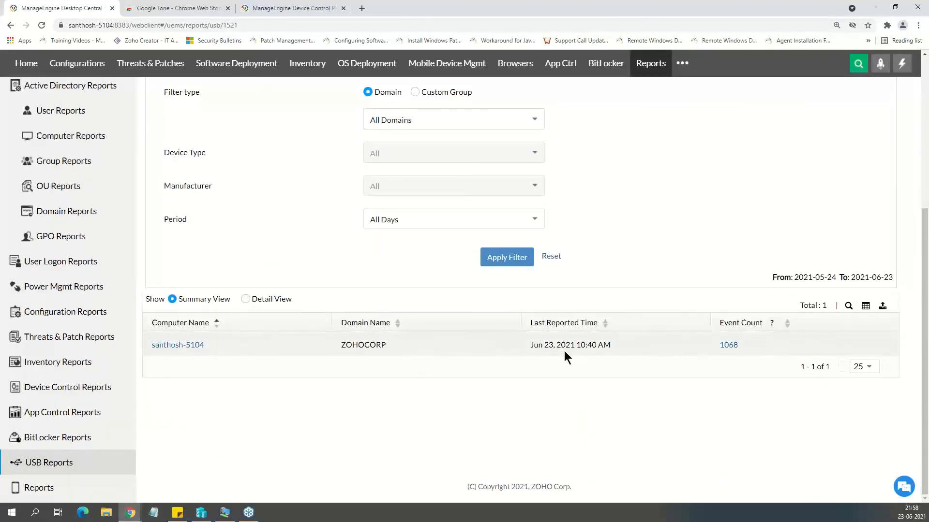
pyautogui.click(732, 350)
pyautogui.scroll(-3, 464, 436)
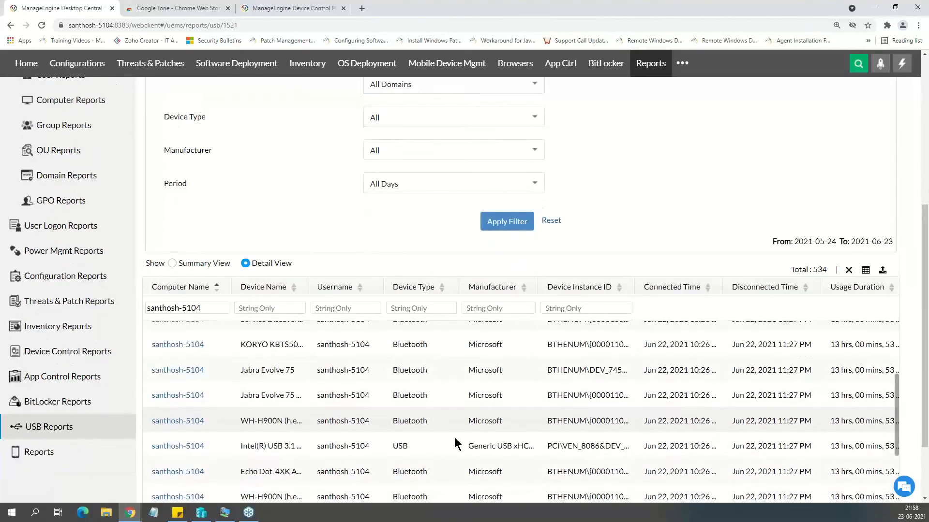
pyautogui.scroll(5, 455, 441)
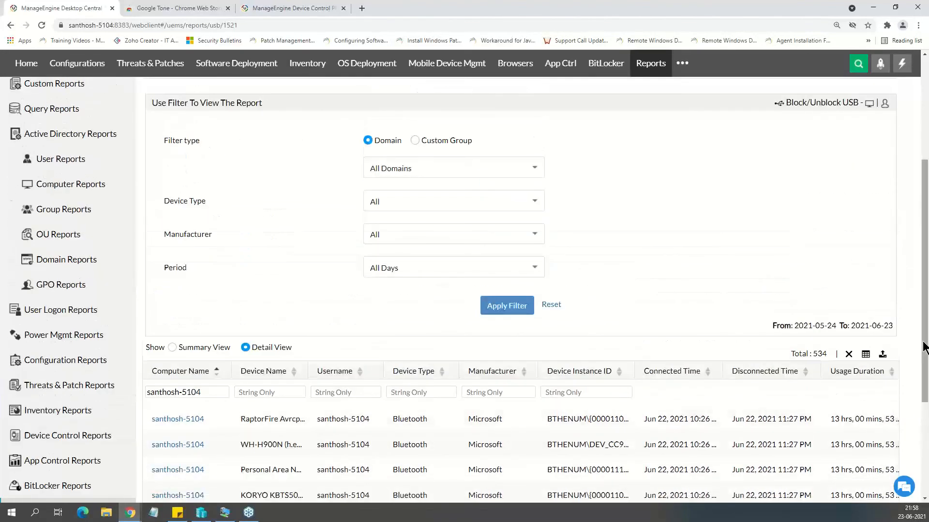
pyautogui.moveTo(924, 342); pyautogui.dragTo(919, 448)
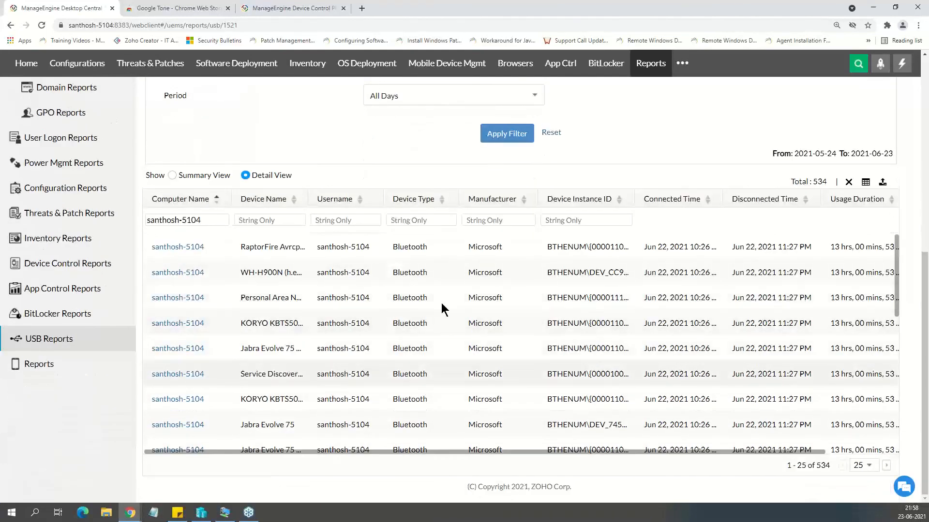